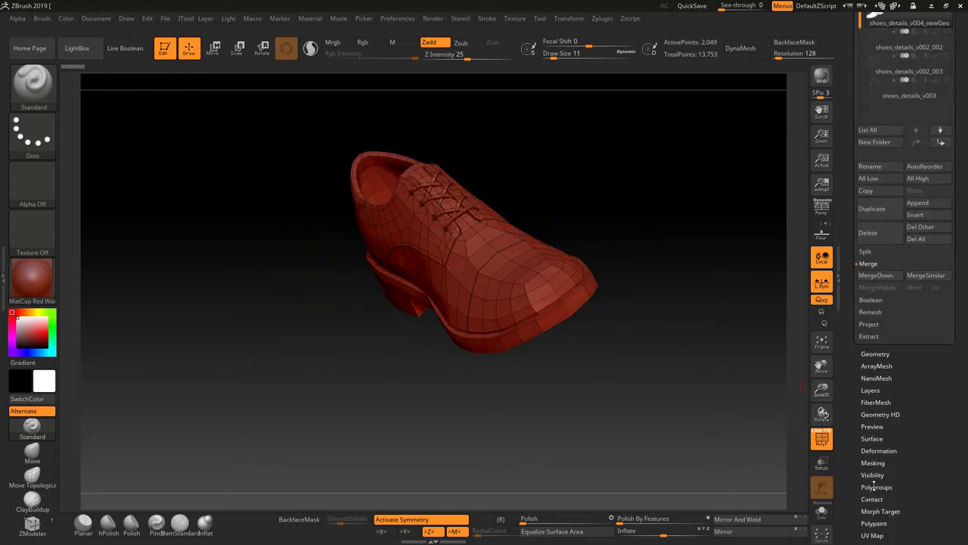
Turn on polygroup colours and isolate the laces group, then show the whole shoe again
left_click(888, 154)
mouse_move(680, 273)
left_mouse_down()
mouse_move(716, 283)
mouse_move(676, 250)
left_mouse_up()
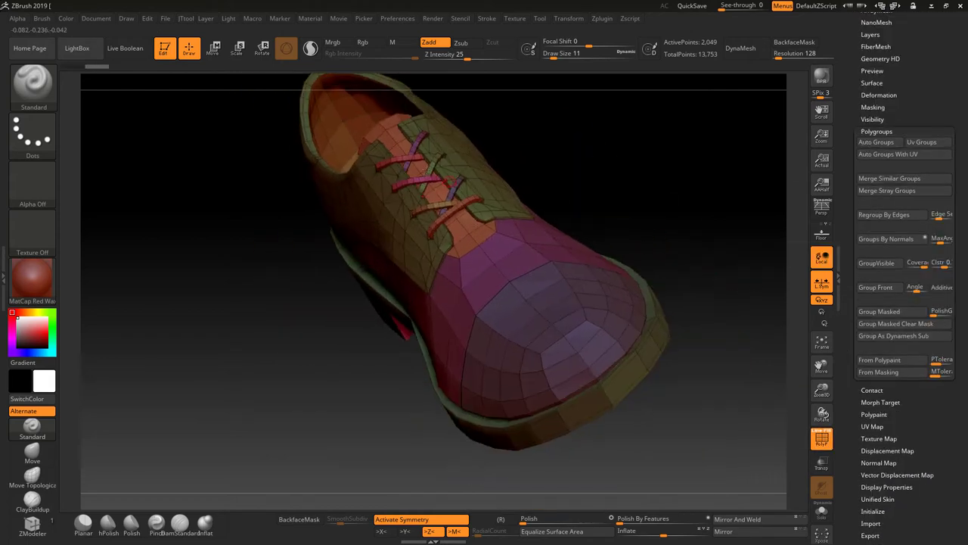
left_click(663, 244, "ctrl+shift")
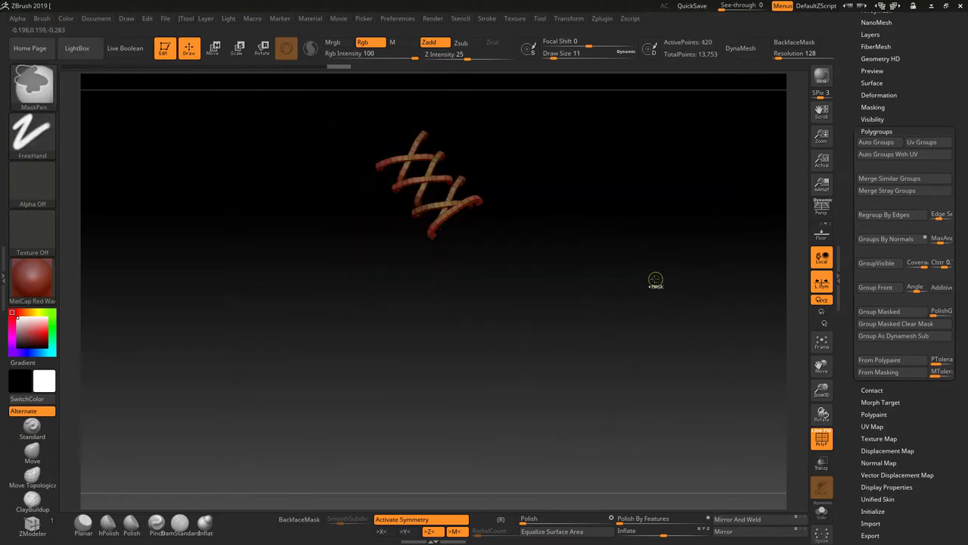
left_click(653, 277, "ctrl+shift")
mouse_move(653, 277)
left_mouse_down()
mouse_move(694, 387)
mouse_move(529, 401)
left_mouse_up()
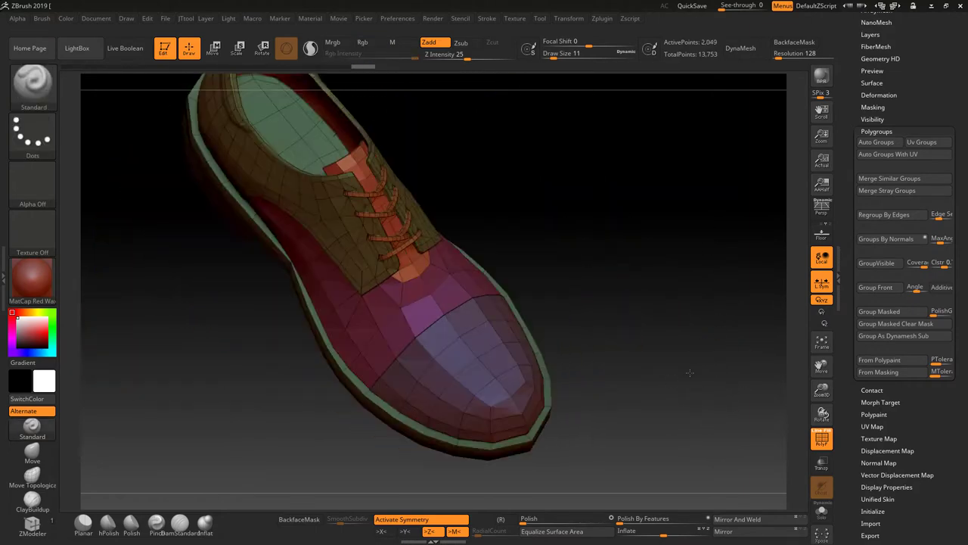
Isolate the toe polygroup from two angles, restoring the full shoe each time
left_click(529, 401, "ctrl+shift")
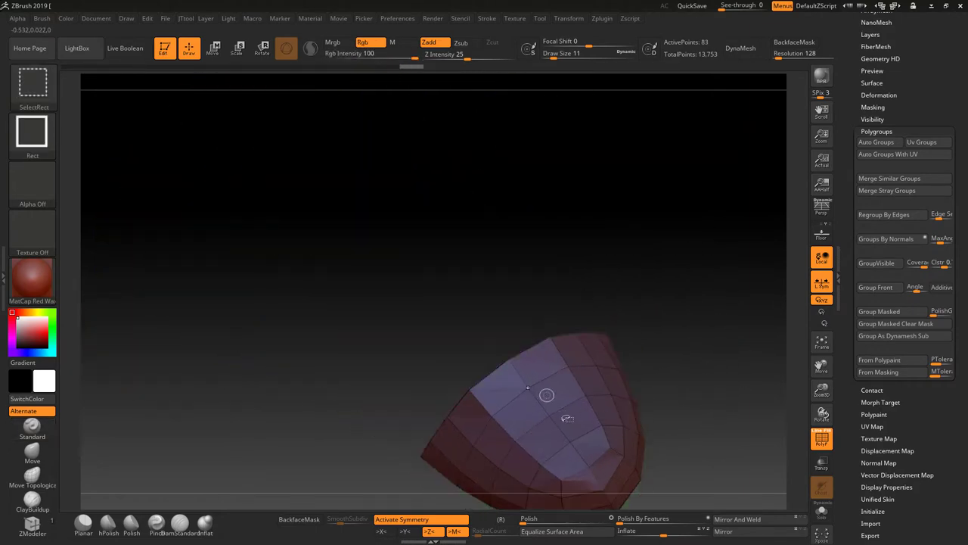
left_click(683, 357, "ctrl+shift")
left_click_drag(683, 356, 575, 424)
left_click(575, 424, "ctrl+shift")
left_click(707, 386, "ctrl+shift")
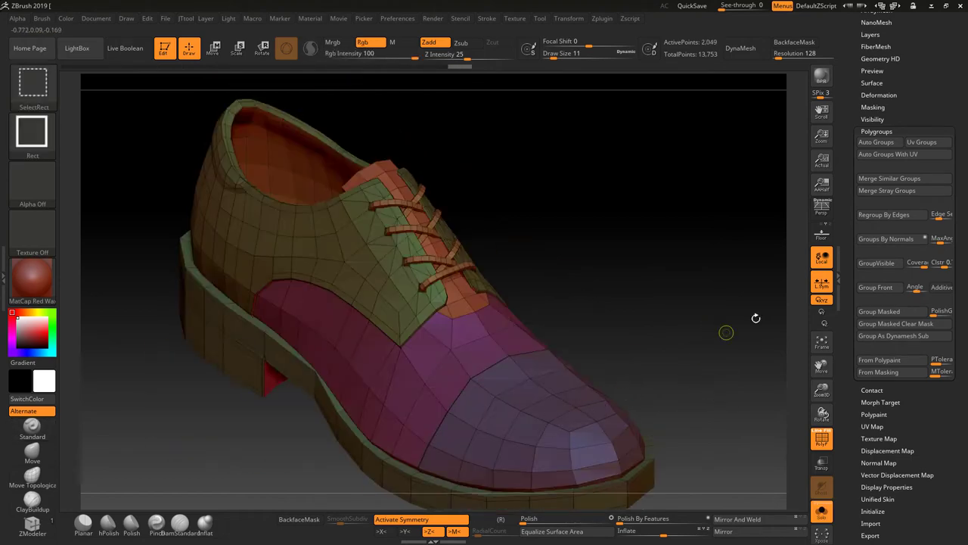
Hide the sole to check the upper, toggle polygroup display, then unhide all groups
left_click_drag(726, 332, 621, 318)
left_click(404, 244, "ctrl+shift")
mouse_move(404, 245)
left_mouse_down()
mouse_move(530, 340)
mouse_move(620, 331)
mouse_move(720, 303)
mouse_move(681, 318)
mouse_move(729, 286)
mouse_move(689, 294)
mouse_move(763, 263)
mouse_move(745, 283)
left_mouse_up()
left_click(719, 302, "ctrl+shift")
key("shift+f")
left_click(701, 292, "ctrl+shift")
scroll(900, 227, "down", 5)
scroll(900, 227, "down", 5)
Make the main shoe subtool active in the SubTool list
left_click(870, 263)
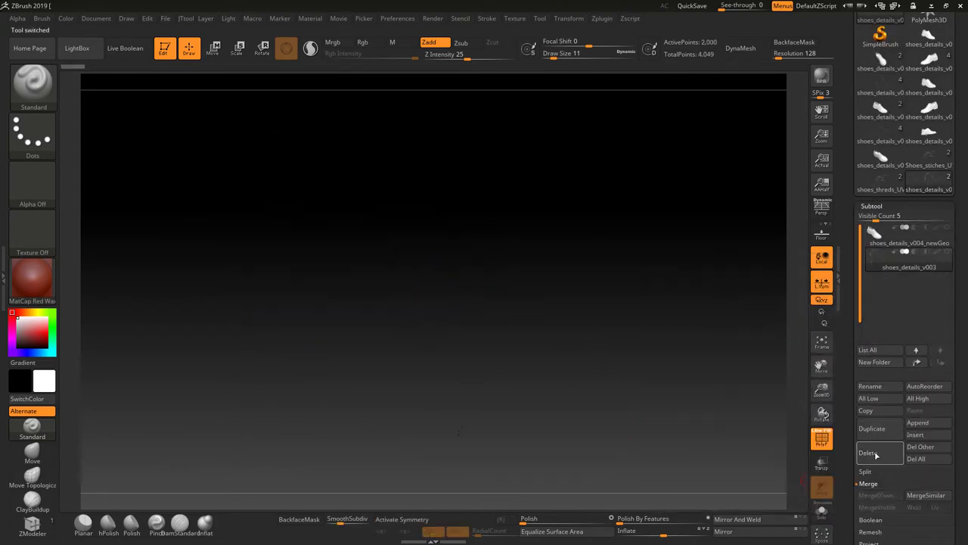
left_click(878, 266)
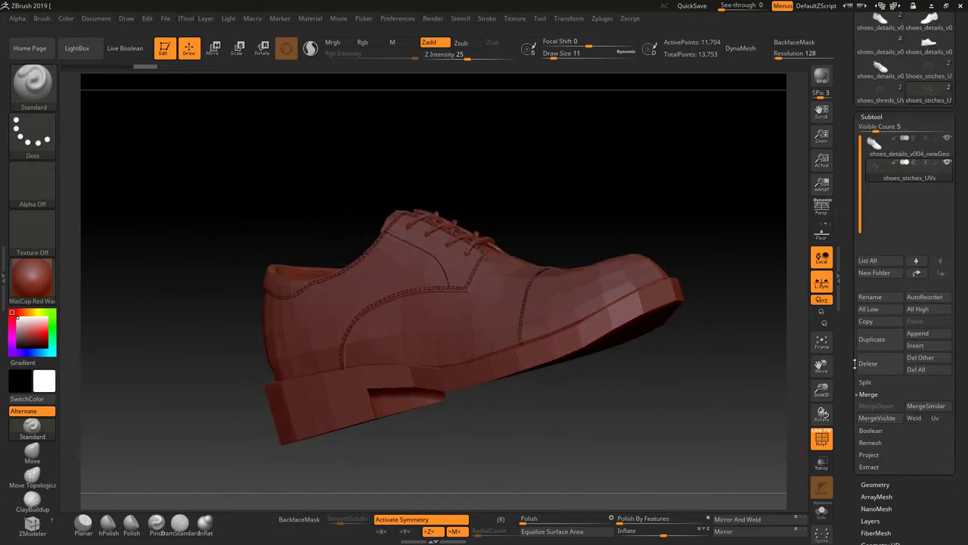
scroll(901, 298, "down", 10)
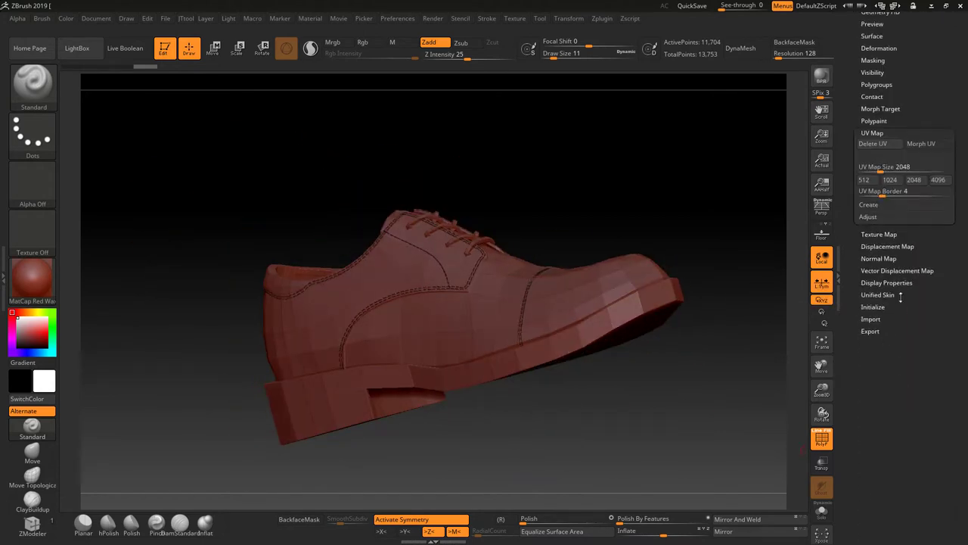
Preview the stitches flattened with Morph UV, restore them, and inspect the shoe from several angles
left_click(918, 143)
left_click(919, 144)
scroll(901, 227, "up", 6)
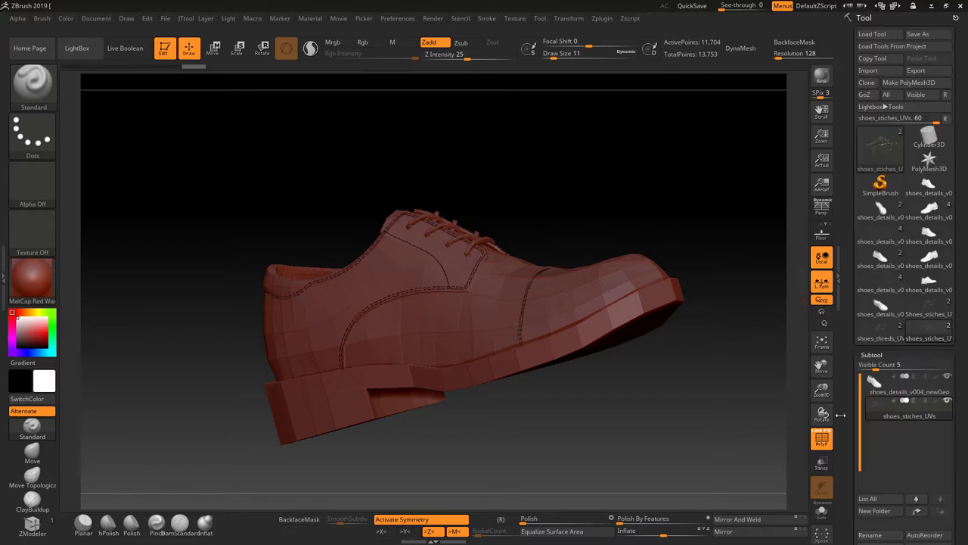
scroll(901, 227, "up", 4)
left_click_drag(726, 252, 851, 239)
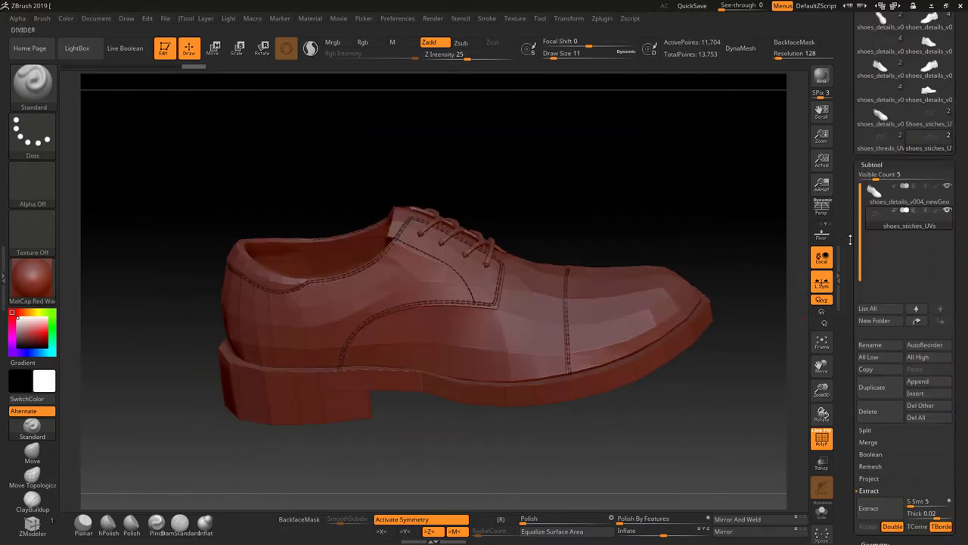
left_click_drag(715, 279, 318, 333)
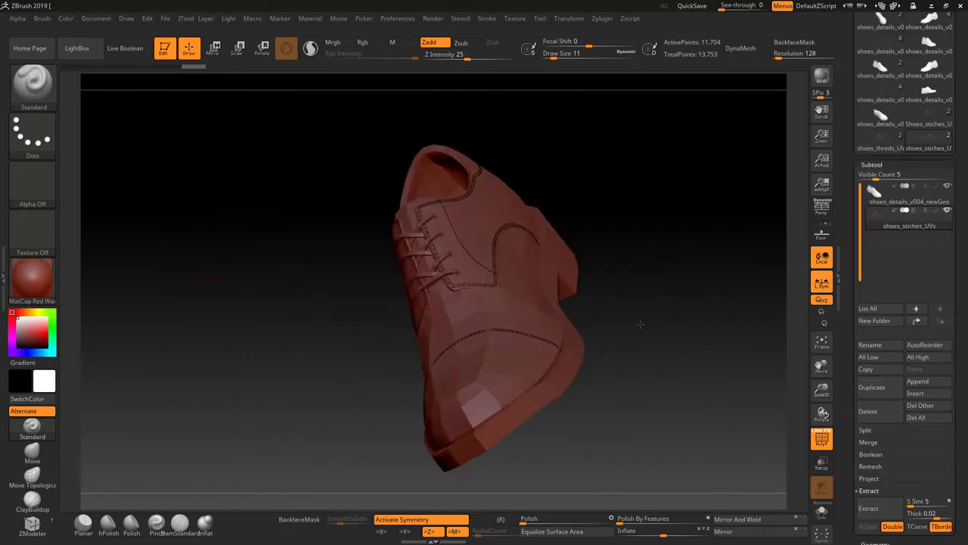
mouse_move(713, 374)
left_mouse_down()
mouse_move(742, 405)
mouse_move(870, 383)
left_mouse_up()
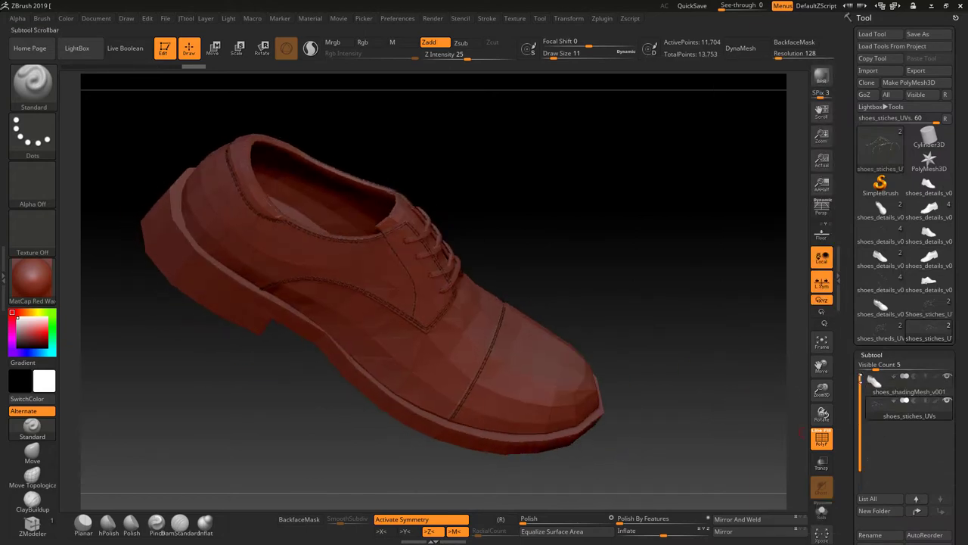
Select shoes_shadingMesh_v001 and MergeVisible to get one 13,753-point mesh
left_click(878, 386)
scroll(878, 378, "down", 3)
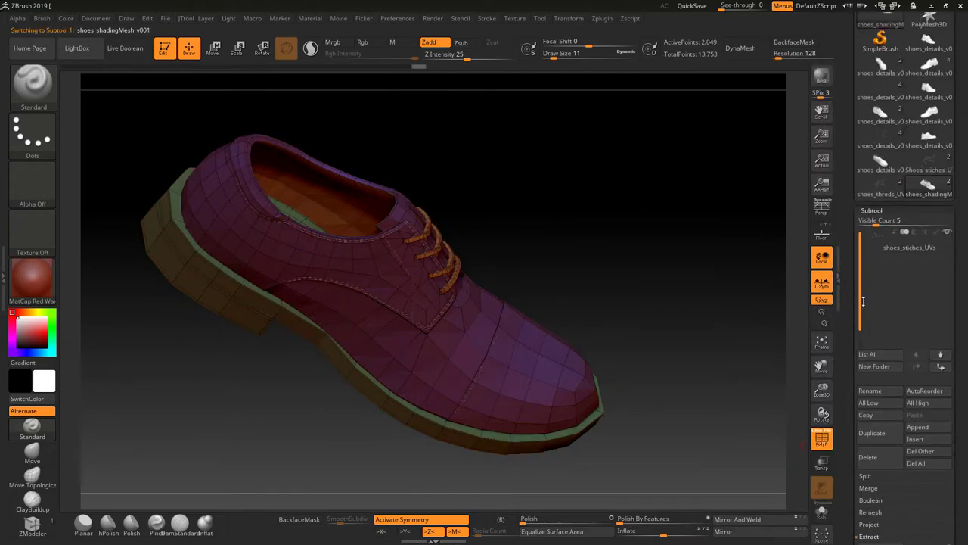
scroll(846, 443, "down", 1)
left_click(868, 418)
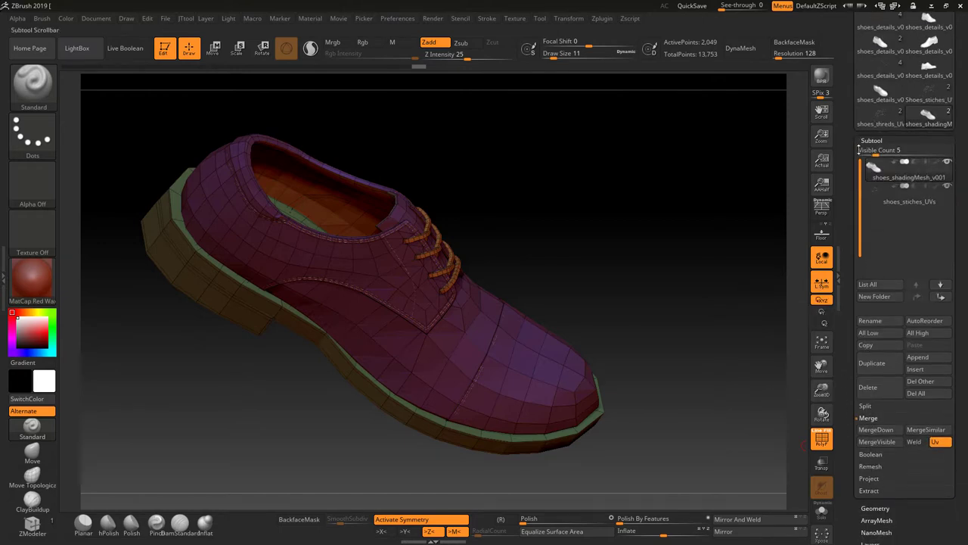
left_click(901, 171)
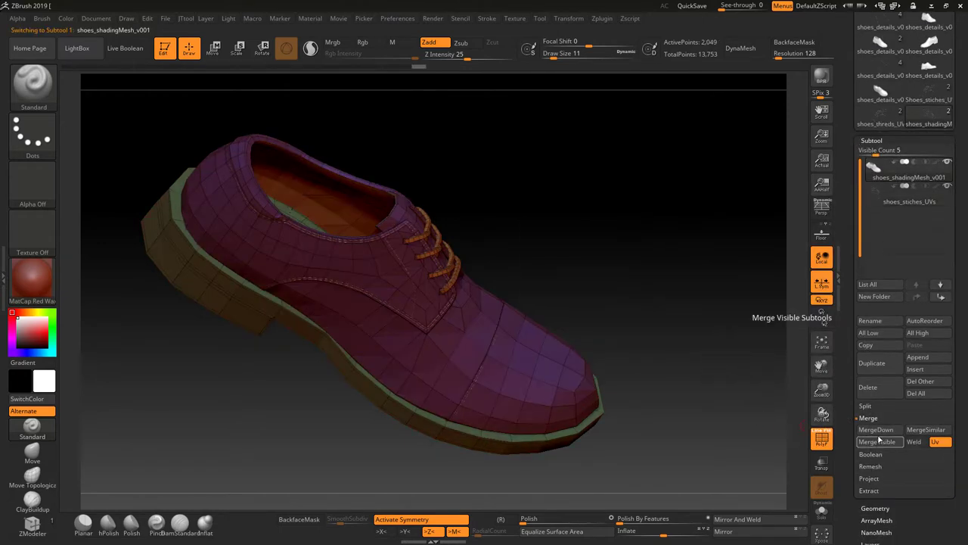
left_click(879, 440)
mouse_move(757, 340)
left_mouse_down()
mouse_move(711, 260)
mouse_move(610, 146)
mouse_move(670, 157)
mouse_move(821, 313)
left_mouse_up()
Divide the merged mesh three times with Suv enabled after the first, toward 3.22 million points
left_click(876, 508)
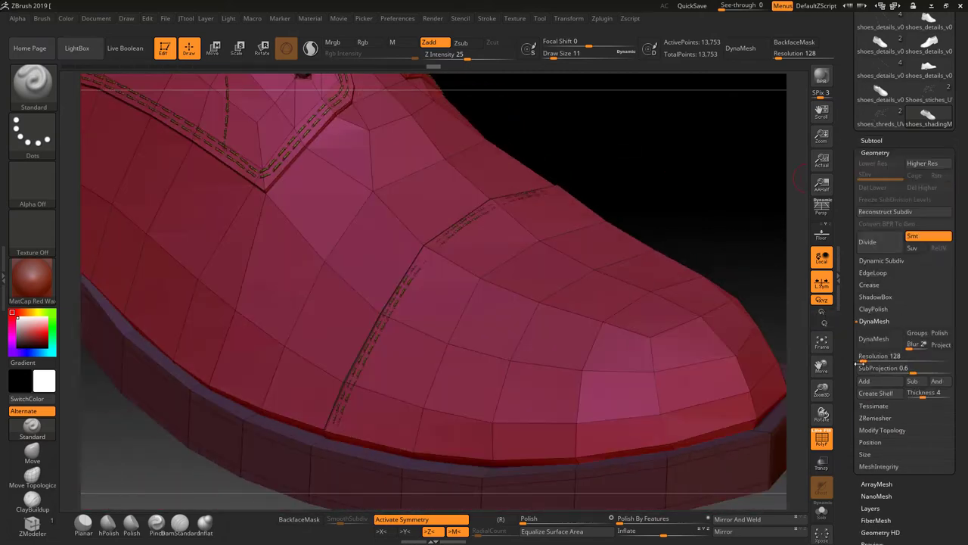
left_click(868, 241)
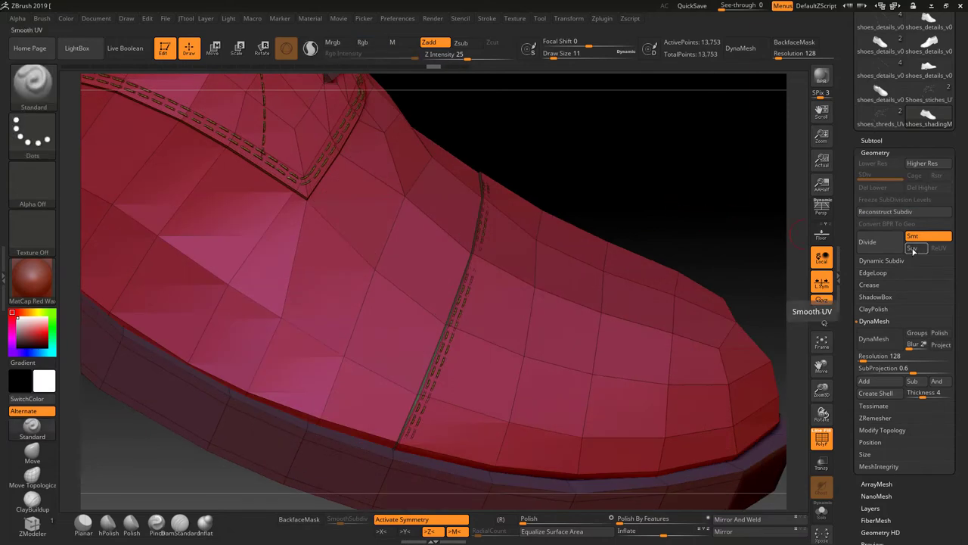
left_click(914, 248)
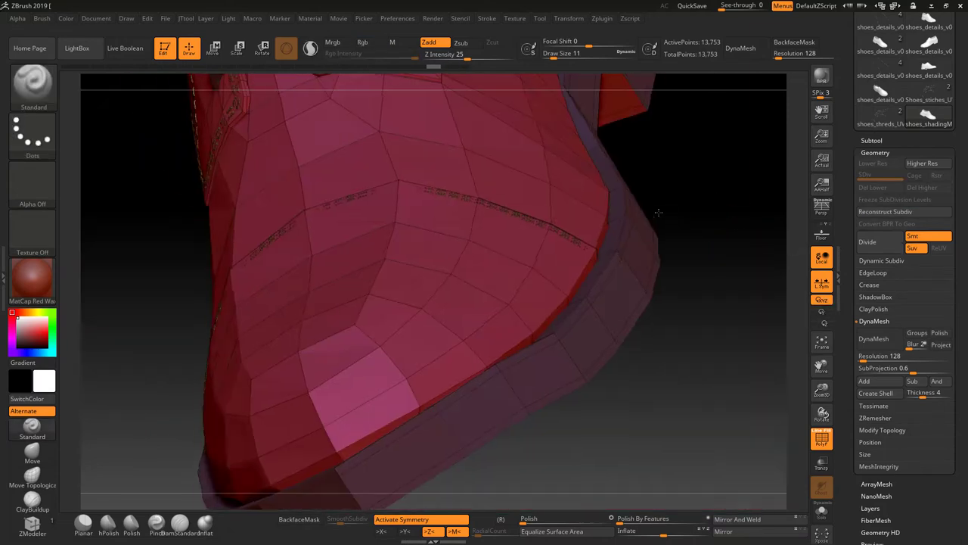
left_click(868, 242)
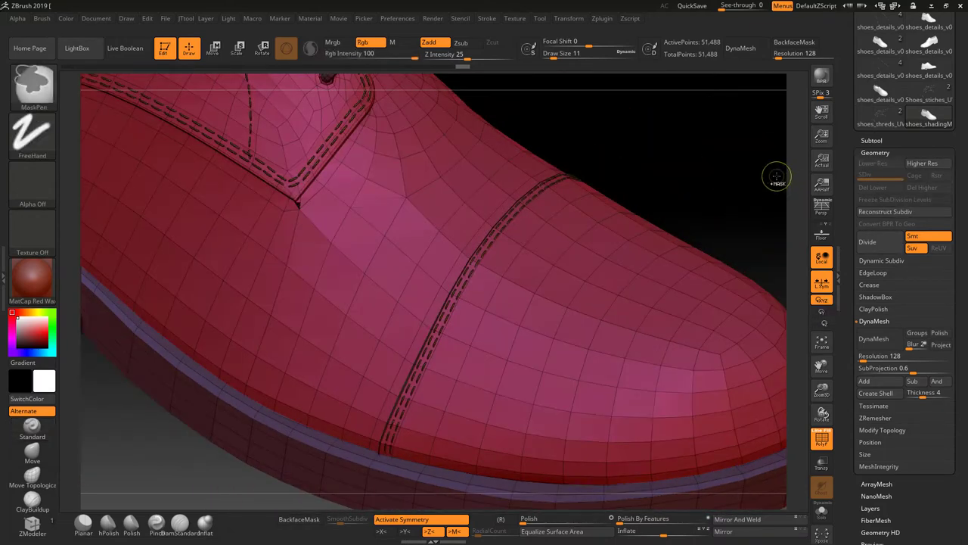
left_click(878, 247)
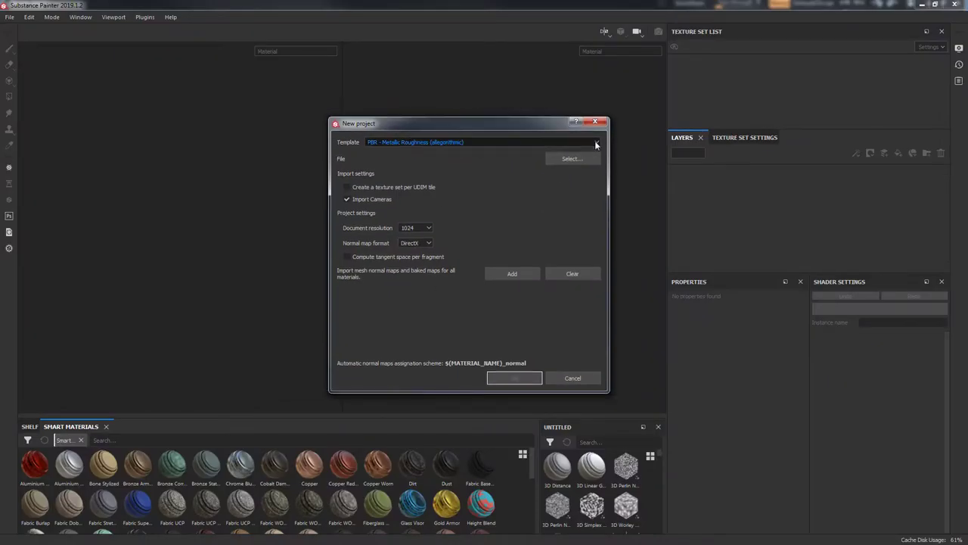
Create the shoe project from the PBR - Metallic Roughness template and inspect the loaded mesh
left_click(454, 137)
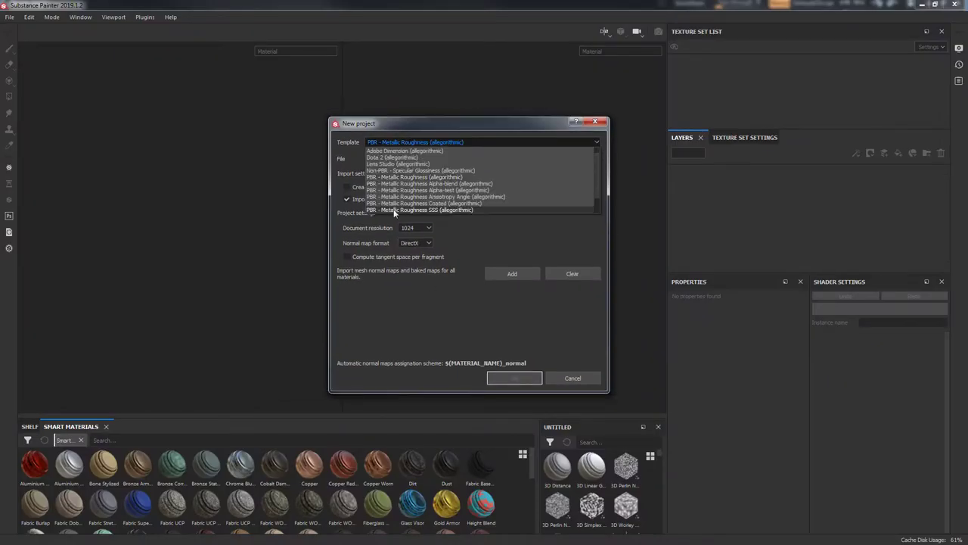
left_click(423, 143)
mouse_move(253, 218)
left_mouse_down("alt")
mouse_move(336, 368)
mouse_move(186, 366)
mouse_move(178, 349)
mouse_move(479, 172)
mouse_move(311, 198)
left_mouse_up("alt")
scroll(178, 349, "up", 3)
key("4")
scroll(310, 199, "up", 3)
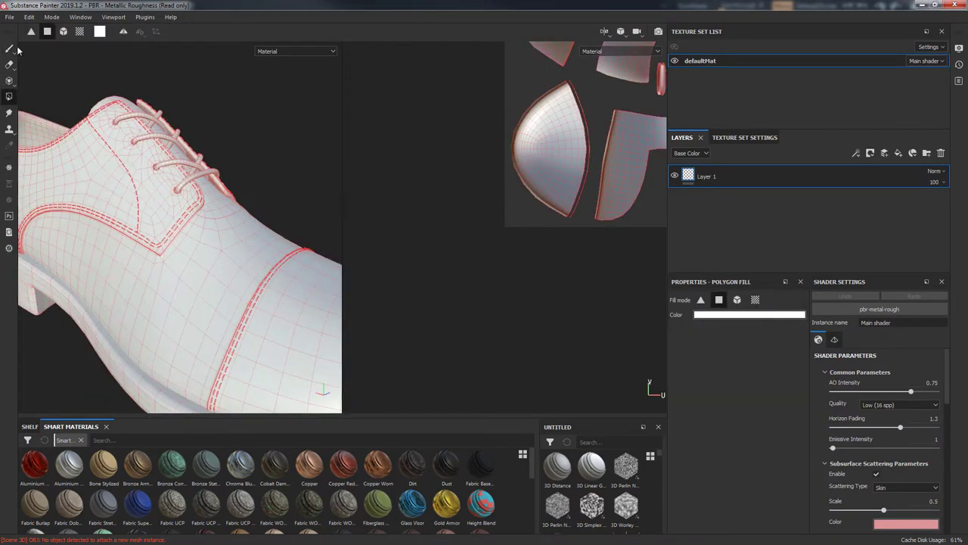
left_click(10, 48)
mouse_move(317, 159)
left_mouse_down("alt")
mouse_move(342, 169)
mouse_move(235, 144)
left_mouse_up("alt")
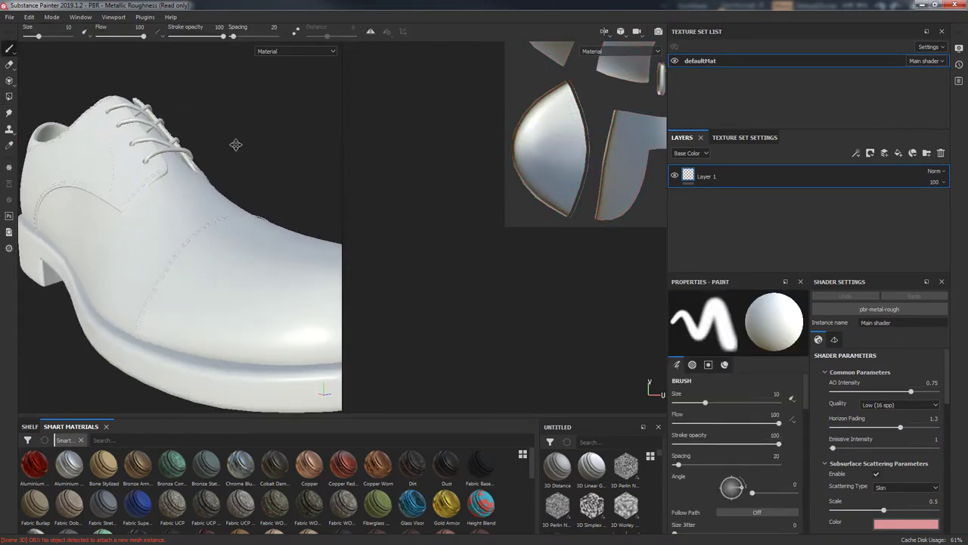
Bake the defaultMat mesh maps, including the ID map, at 1024
left_click(744, 137)
left_click(911, 190)
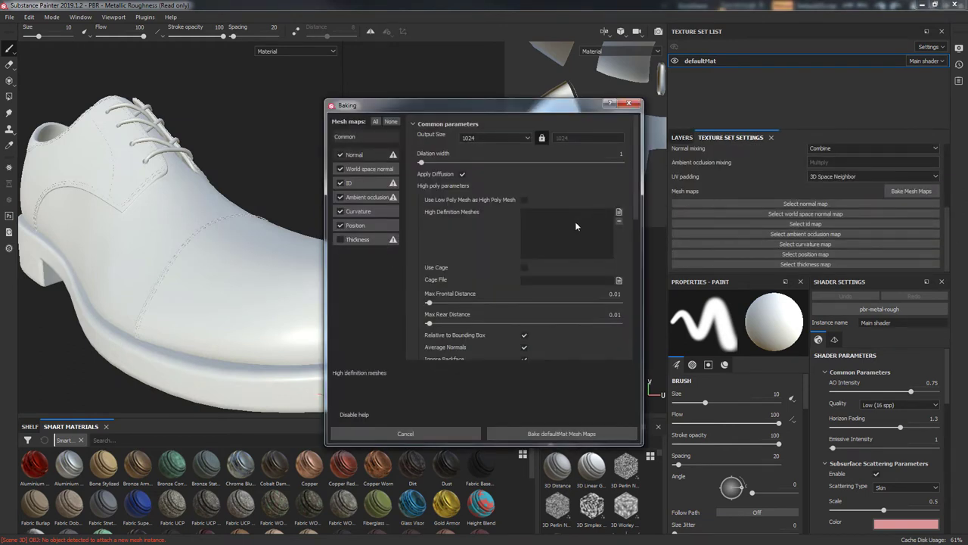
left_click(393, 182)
left_click(534, 433)
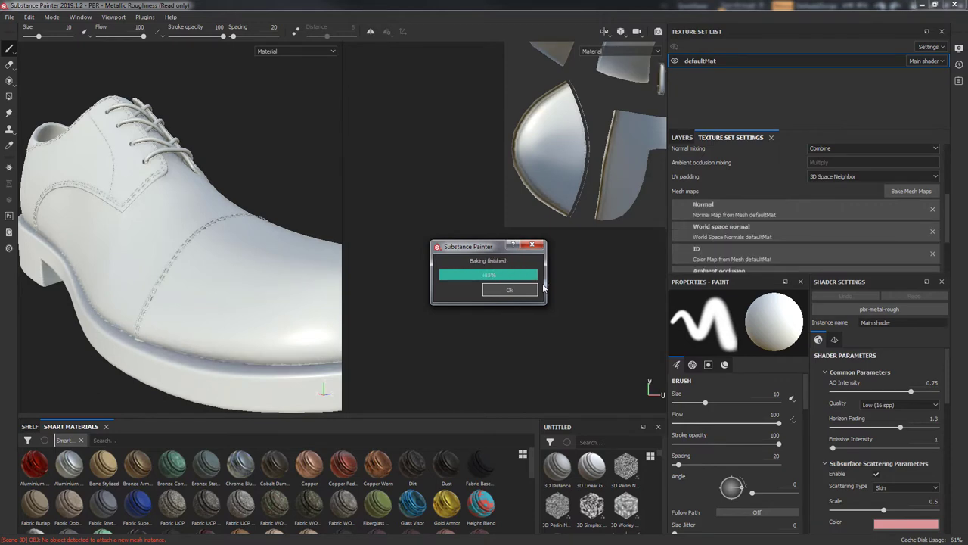
Set the viewport to 3D only and frame the whole shoe from the side
left_click(604, 31)
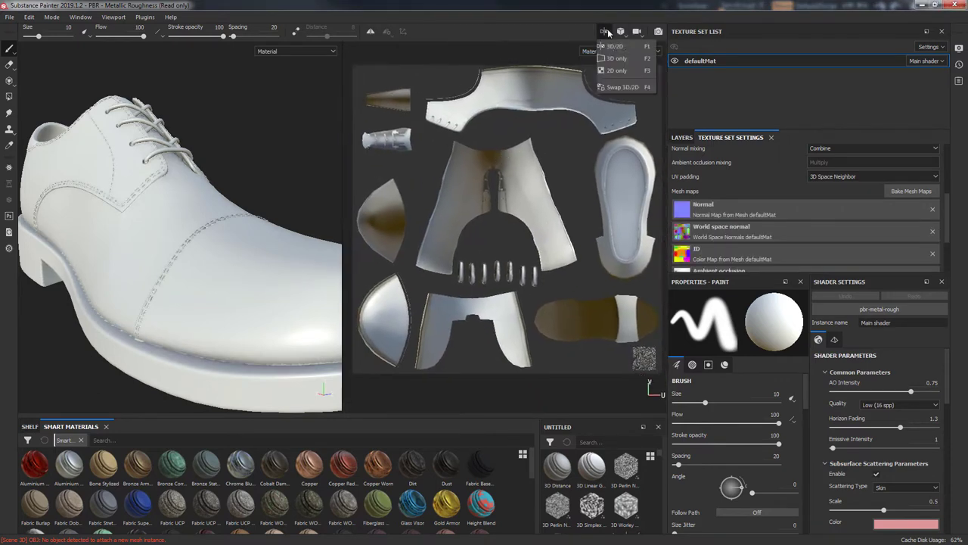
left_click(617, 57)
scroll(530, 222, "up", 5)
mouse_move(529, 222)
left_mouse_down("alt")
mouse_move(326, 210)
mouse_move(443, 275)
mouse_move(502, 225)
mouse_move(323, 297)
left_mouse_up("alt")
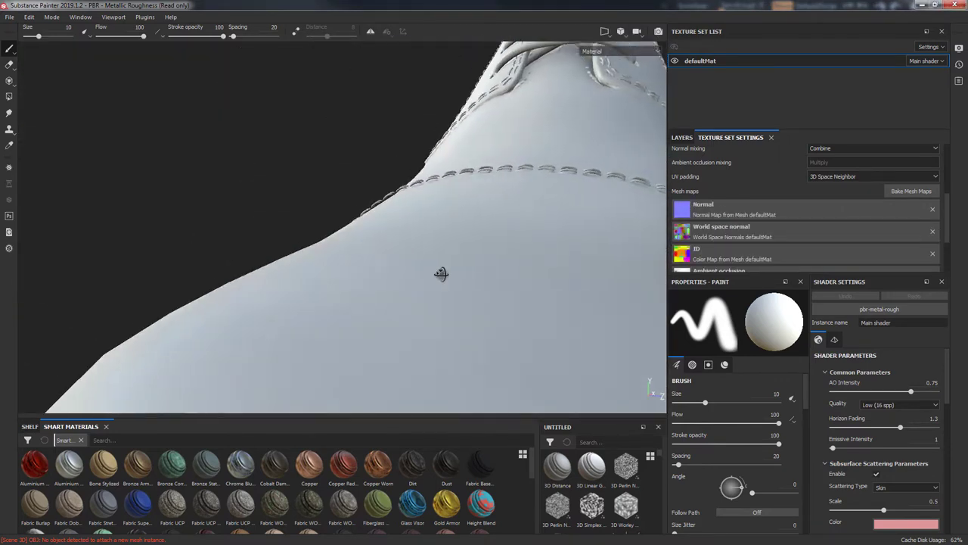
right_click_drag(323, 298, 276, 187, "alt")
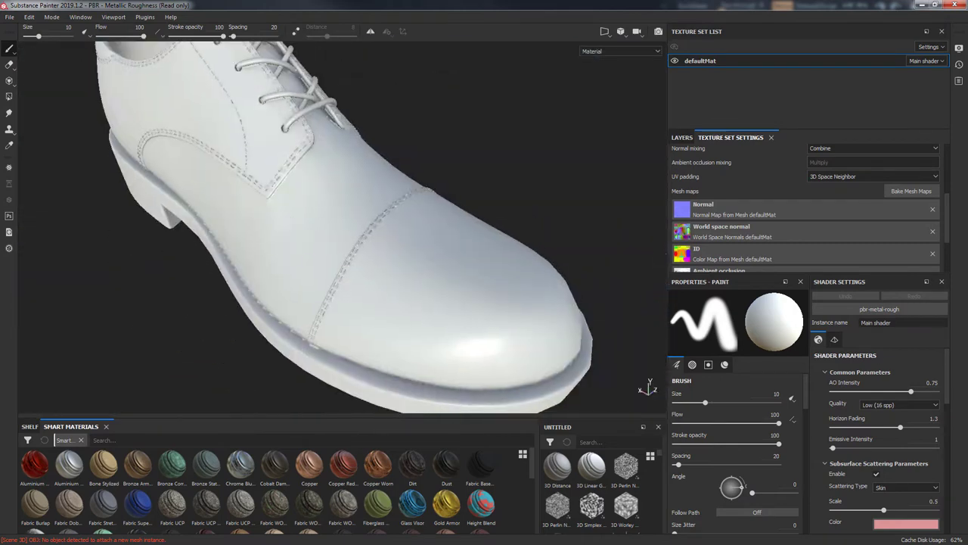
mouse_move(276, 187)
left_mouse_down("alt")
mouse_move(333, 249)
mouse_move(339, 275)
mouse_move(390, 289)
mouse_move(335, 255)
left_mouse_up("alt")
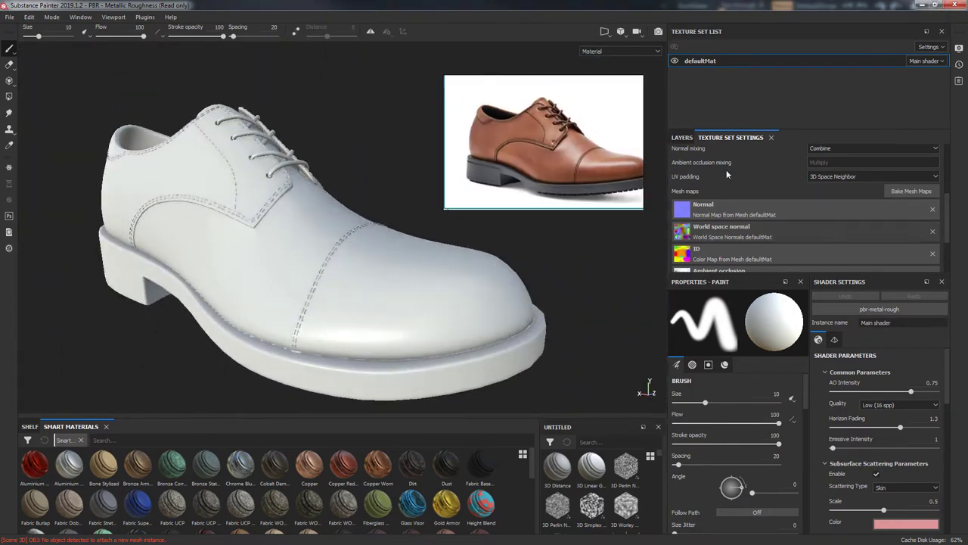
Filter smart materials to Leather and apply Leather Fine Aged to the shoe
left_click(26, 438)
scroll(72, 499, "down", 1)
left_click(58, 492)
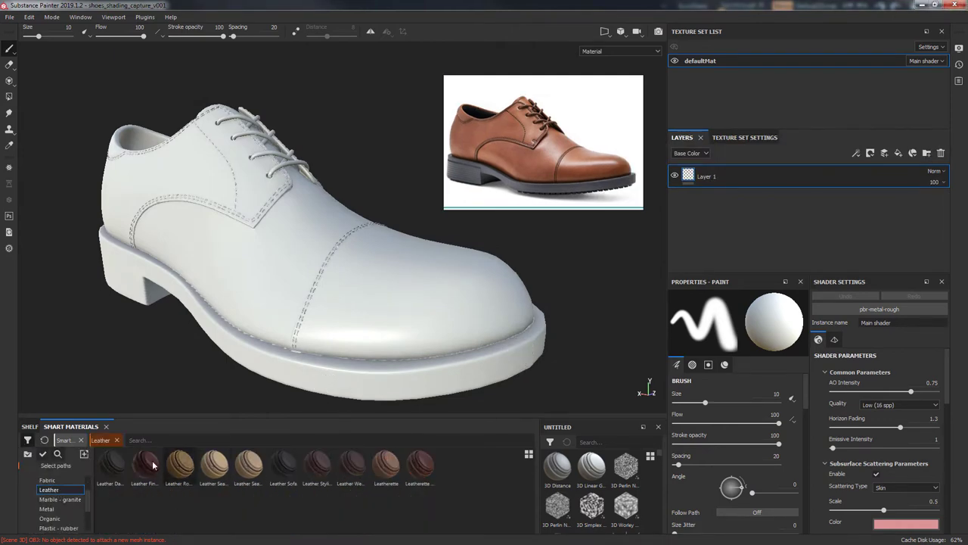
left_click_drag(153, 466, 745, 214)
mouse_move(426, 243)
left_mouse_down("alt")
mouse_move(385, 188)
mouse_move(402, 173)
left_mouse_up("alt")
Give Leather Fine Aged a colour-selection mask picking the yellow ID of the upper
left_click(614, 46)
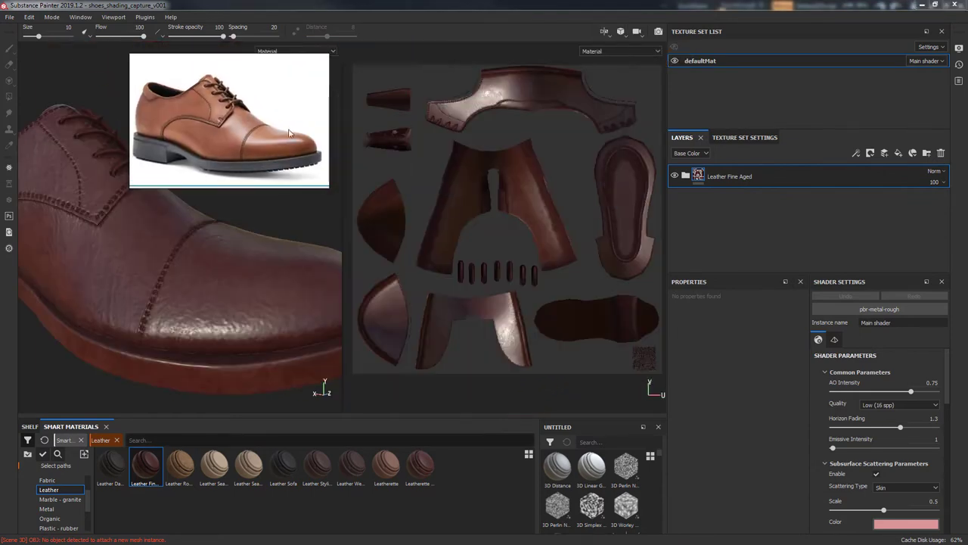
right_click(725, 176)
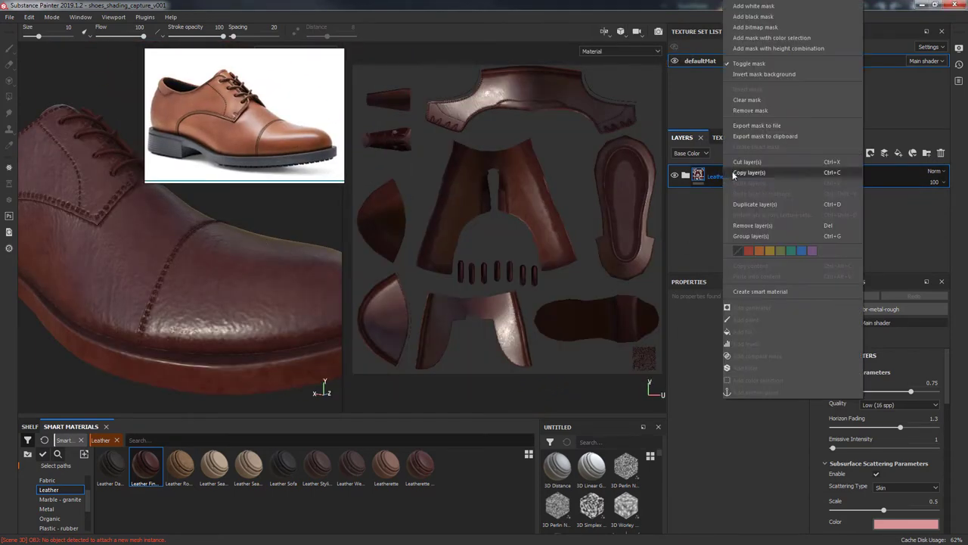
left_click(772, 38)
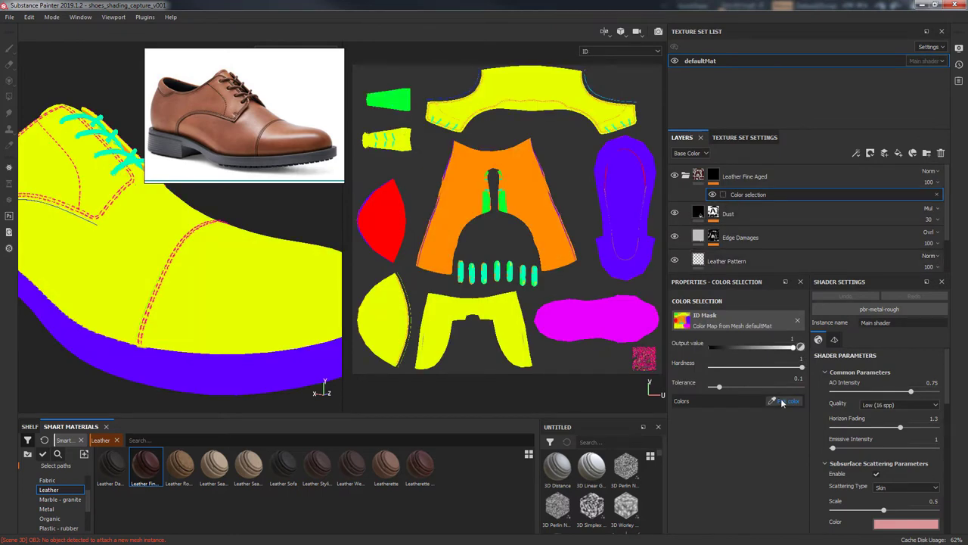
left_click(130, 246)
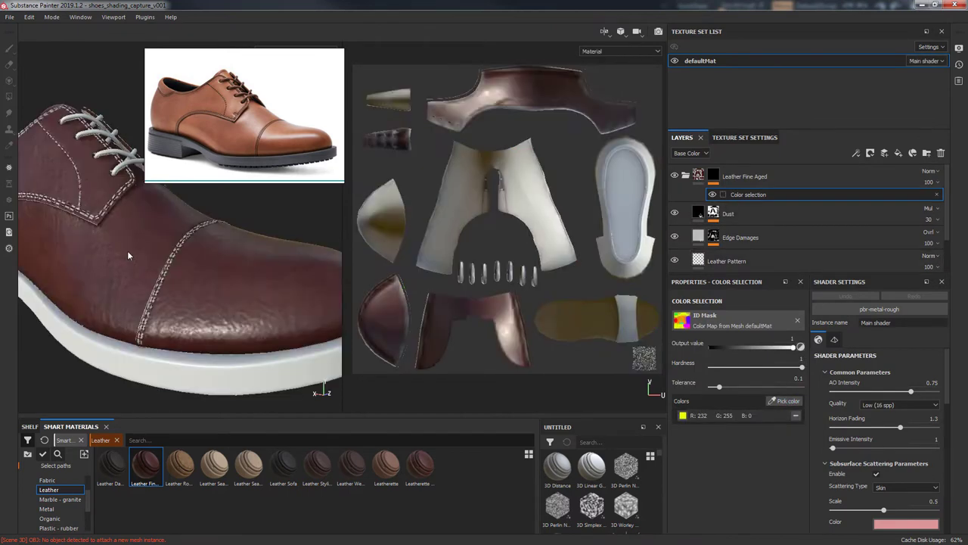
mouse_move(248, 214)
left_mouse_down("alt")
mouse_move(265, 269)
mouse_move(246, 282)
left_mouse_up("alt")
Switch to 3D-only view, move the reference photo top-left, and frame the shoe's side
left_click(604, 31)
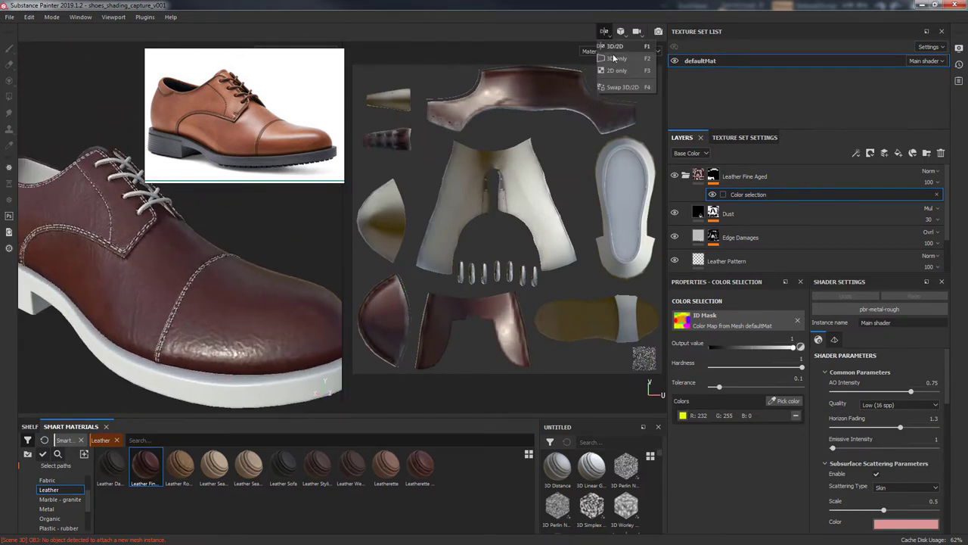
left_click(622, 62)
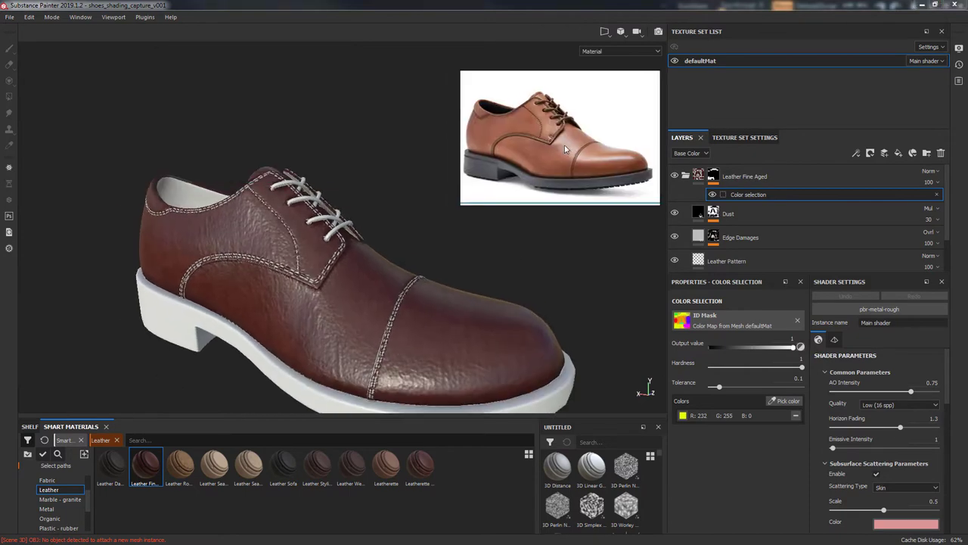
left_click_drag(564, 123, 126, 123)
mouse_move(305, 298)
left_mouse_down("alt")
mouse_move(432, 168)
mouse_move(249, 184)
left_mouse_up("alt")
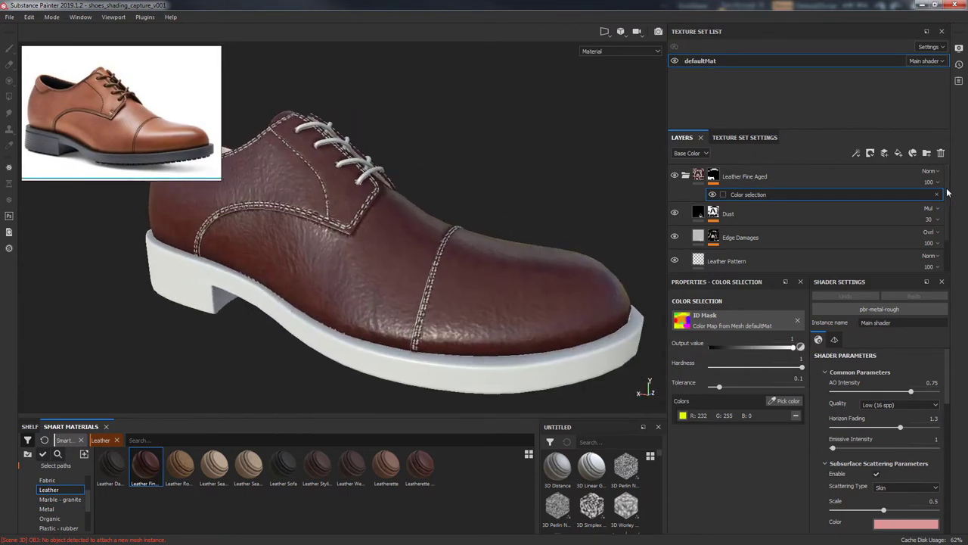
scroll(763, 261, "down", 2)
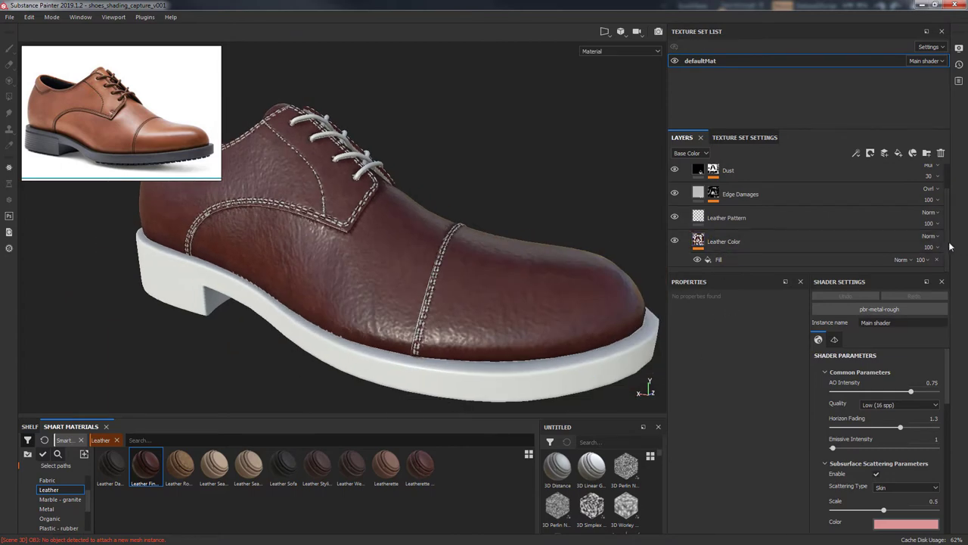
Select the Leather Color fill and hide the Edge Damages, Leather Pattern and Dust layers
left_click(726, 240)
left_click(675, 216)
left_click(674, 193)
left_click(674, 172)
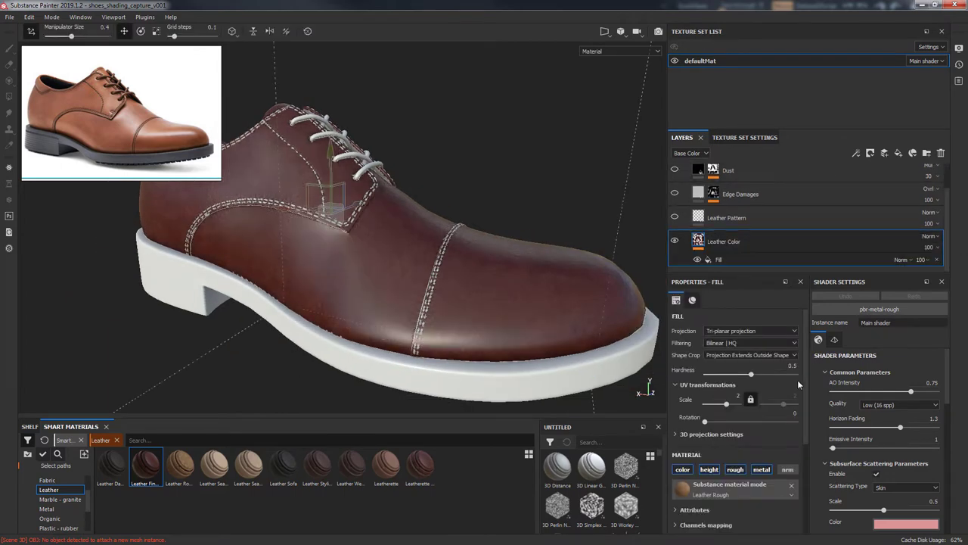
scroll(772, 394, "down", 3)
Shift the Leather Color base colour to a lighter orange-brown tan
left_click(749, 418)
left_click_drag(760, 333, 804, 361)
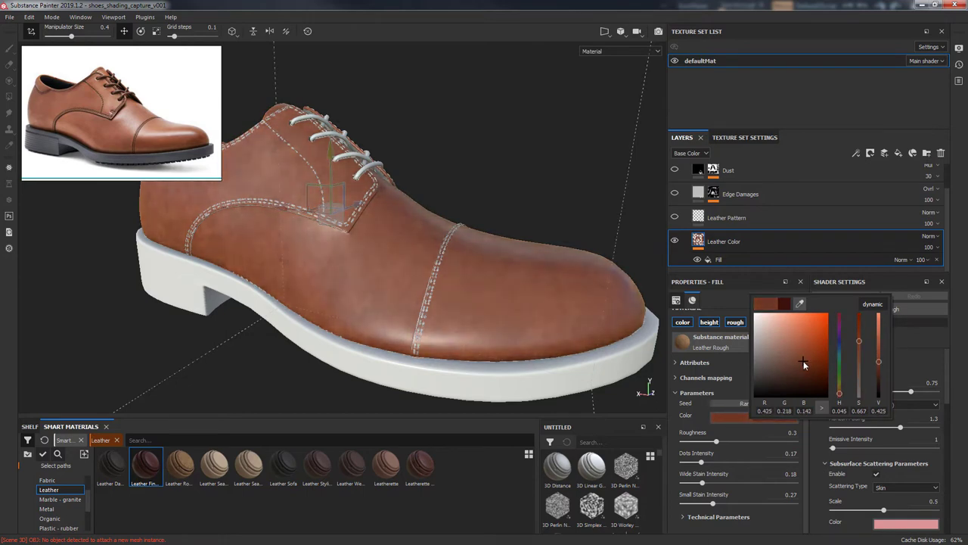
left_click_drag(877, 363, 877, 358)
left_click(805, 423)
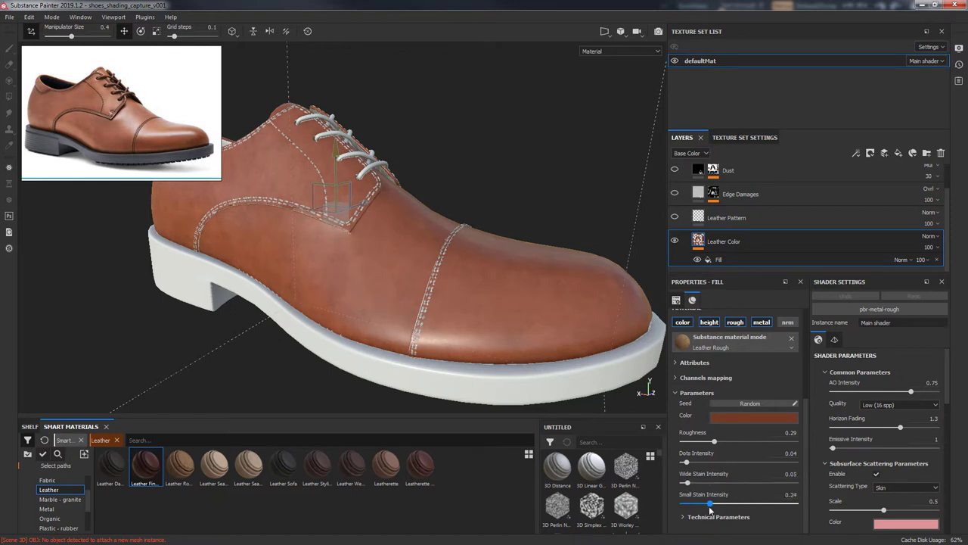
Expand the technical height and normal settings and review the Leather Color parameters
left_click(728, 518)
scroll(745, 519, "down", 2)
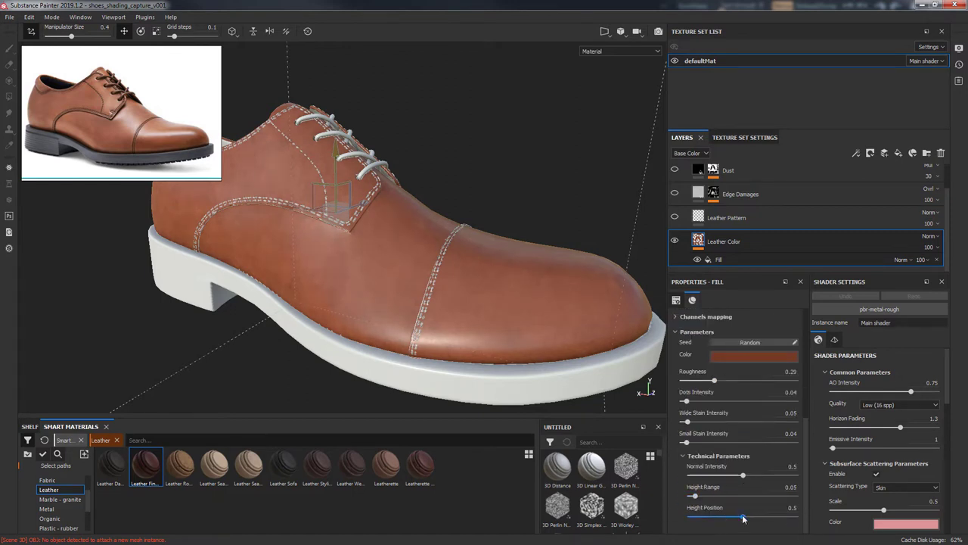
scroll(808, 418, "up", 2)
scroll(809, 398, "up", 3)
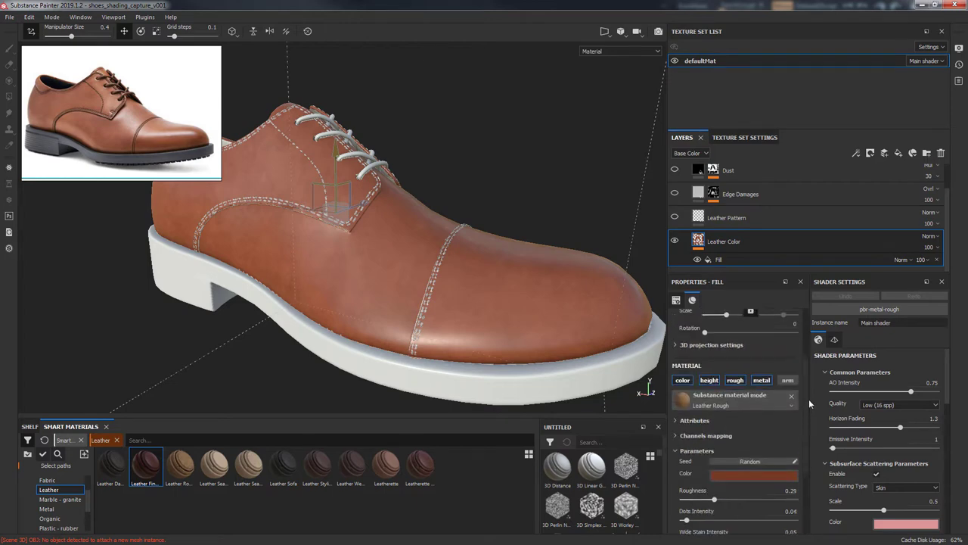
scroll(803, 421, "up", 2)
scroll(809, 400, "up", 3)
scroll(809, 400, "up", 2)
scroll(811, 364, "up", 1)
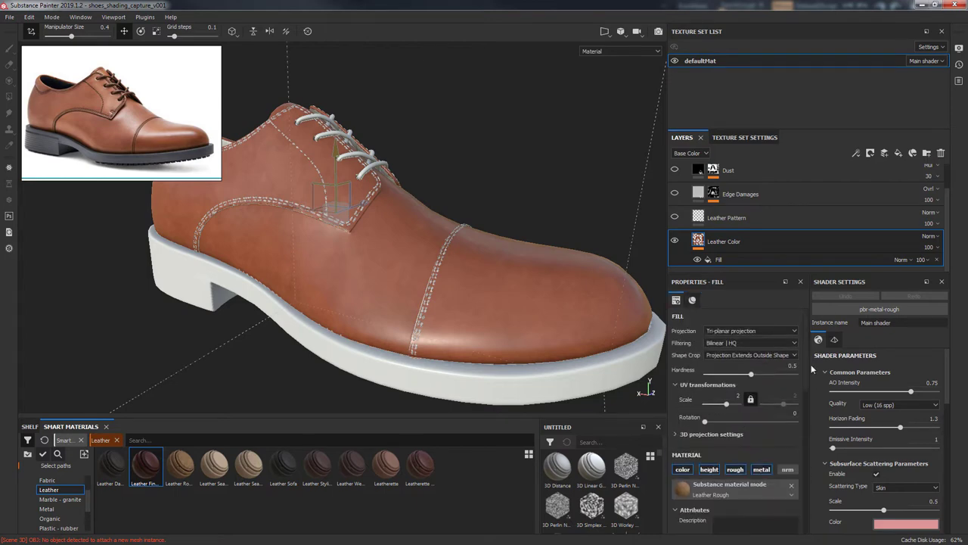
scroll(749, 378, "down", 5)
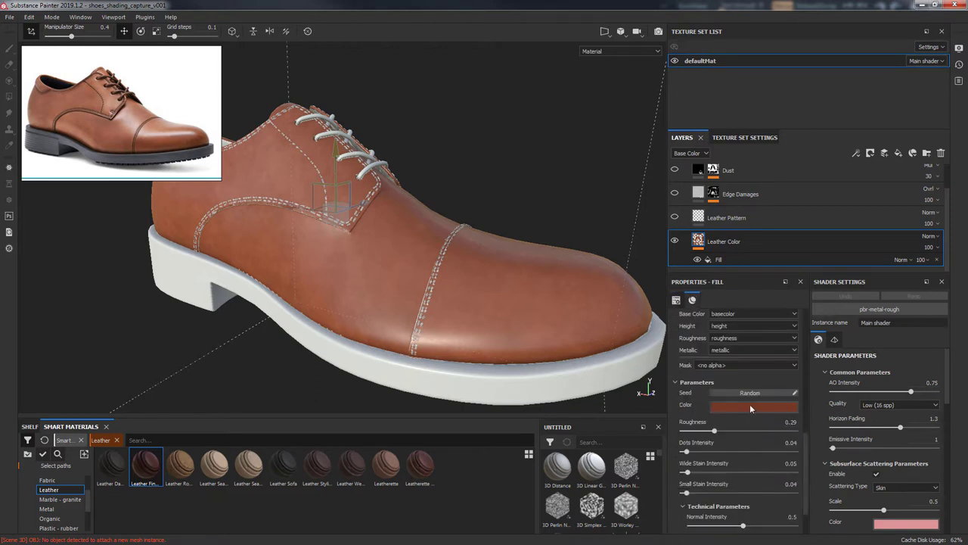
Fine-tune the leather colour's saturation, darken it slightly, then show the Leather Pattern layer
left_click(752, 407)
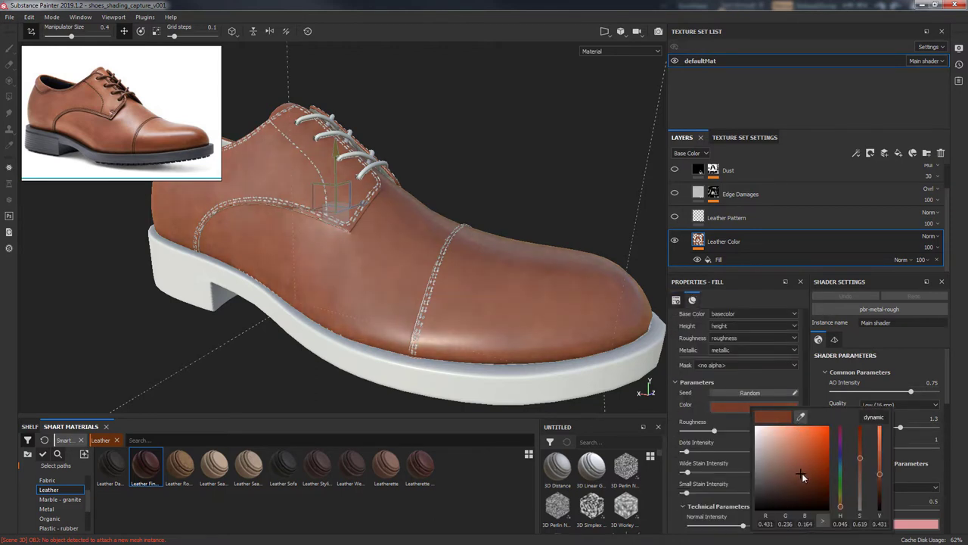
left_click_drag(802, 475, 810, 471)
left_click(860, 451)
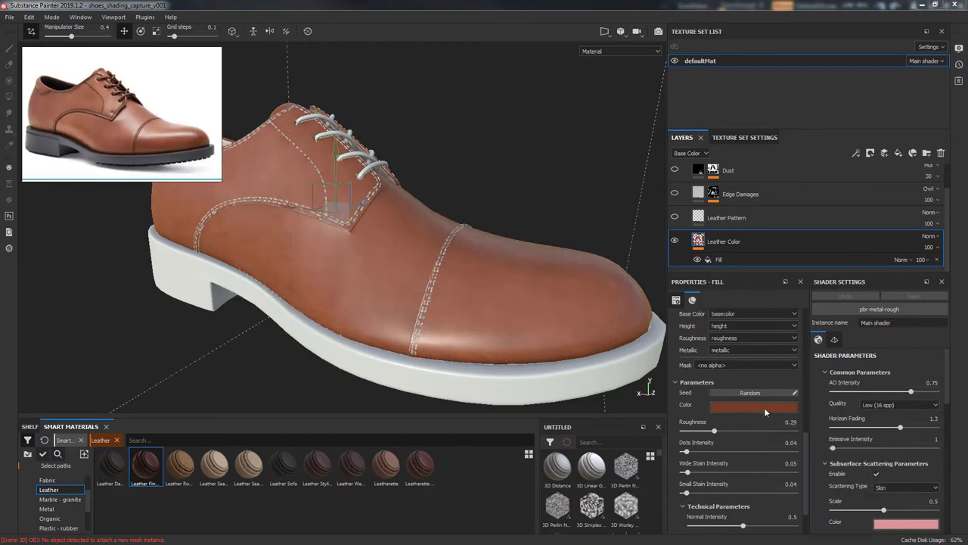
left_click(764, 407)
left_click(897, 481)
scroll(810, 386, "up", 3)
scroll(810, 386, "up", 3)
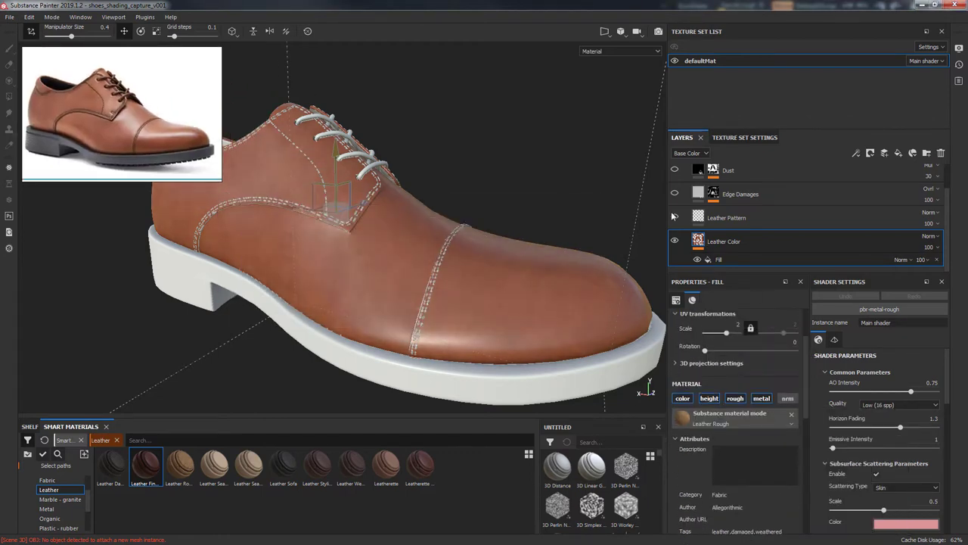
left_click(738, 417)
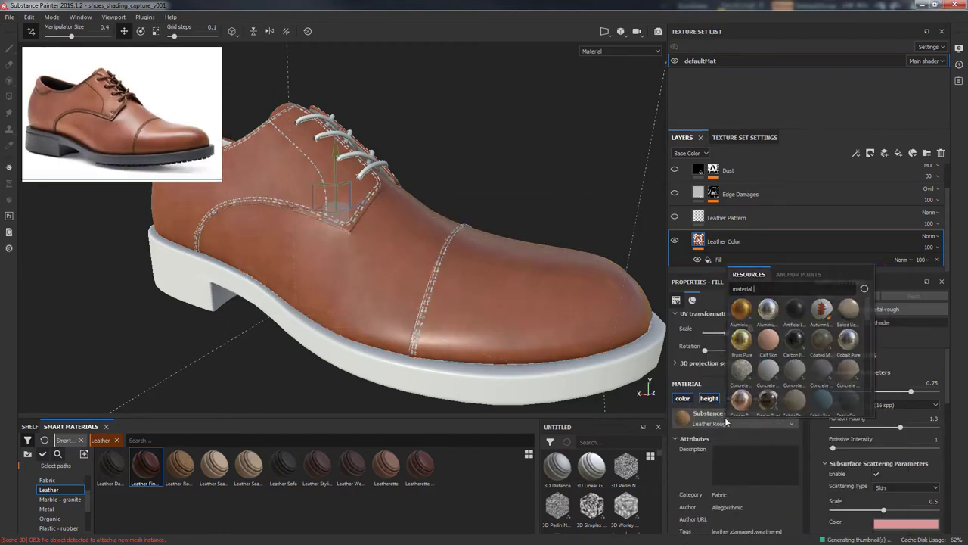
left_click(726, 217)
Assign the Leather bag material to Leather Pattern after trying and undoing Leather Big Grain
scroll(795, 424, "up", 3)
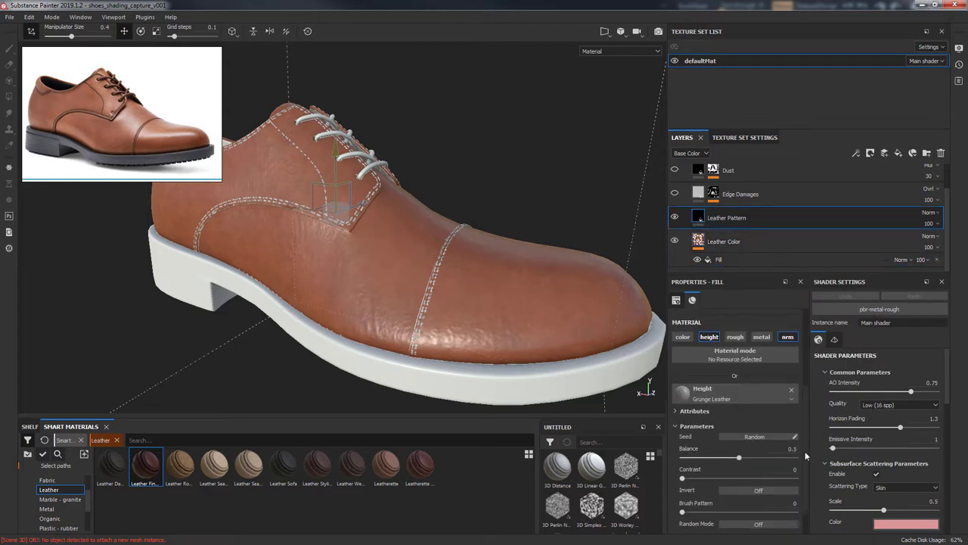
left_click_drag(727, 400, 724, 405)
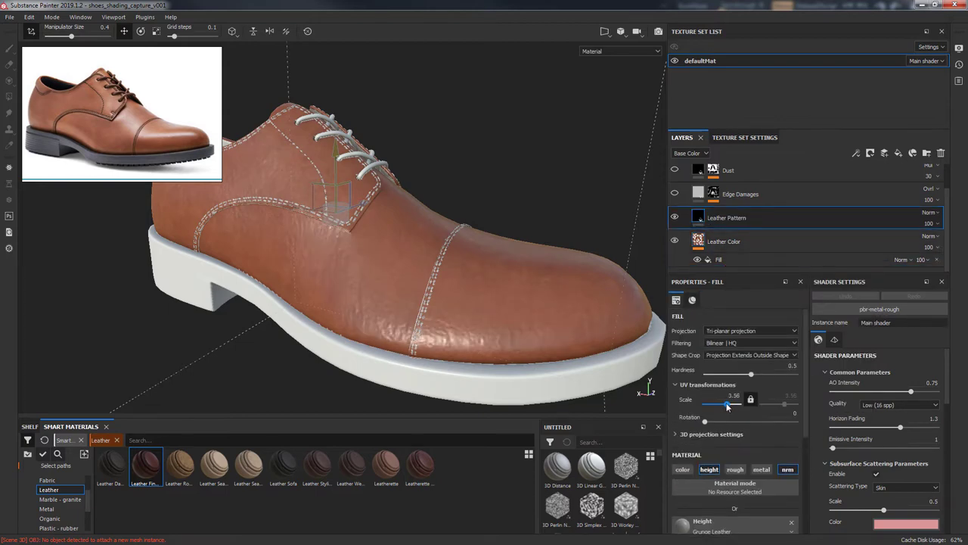
scroll(787, 454, "down", 3)
left_click(748, 417)
mouse_move(805, 347)
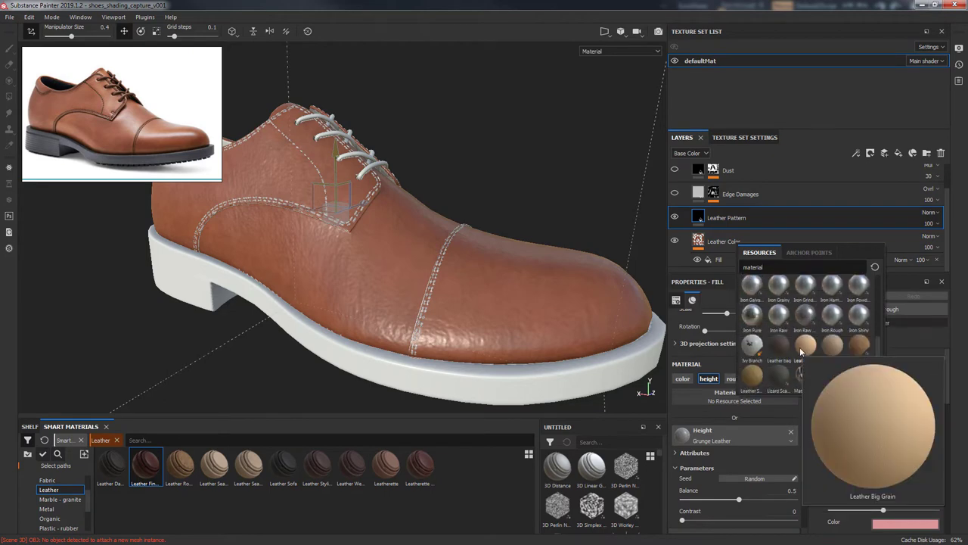
left_click(804, 347)
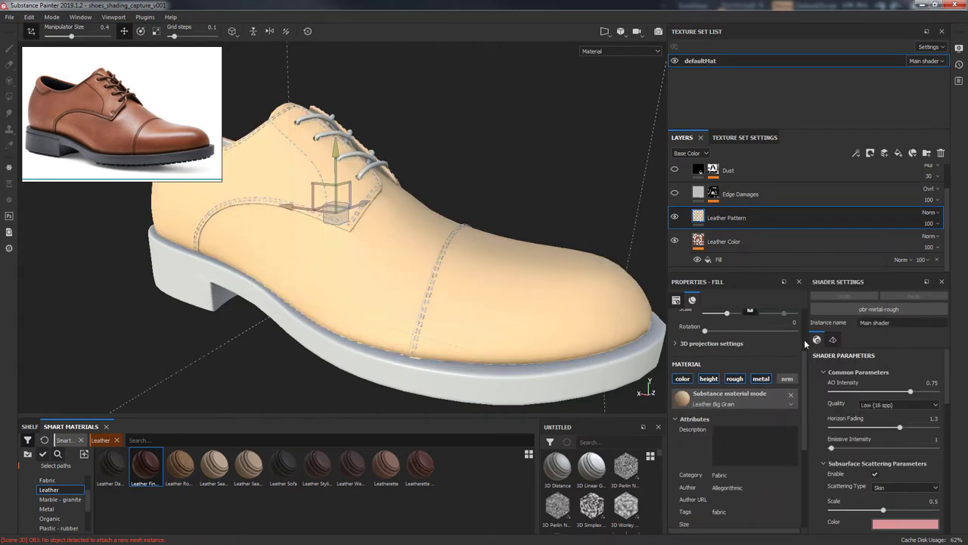
key("ctrl+z")
left_click(738, 399)
left_click(792, 308)
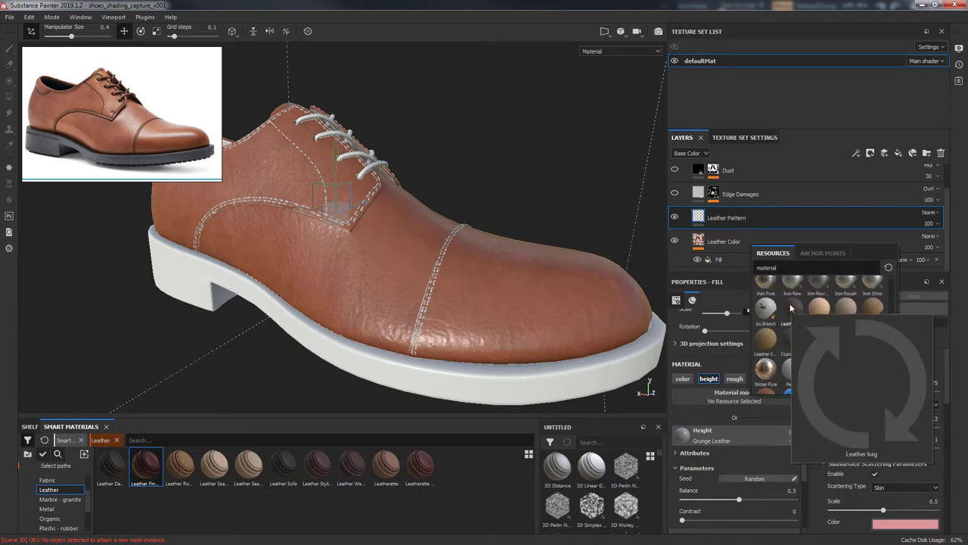
Set Leather bag's Main Color to a muted reddish-brown and lower roughness to about 0.14
scroll(787, 473, "down", 5)
left_click(784, 471)
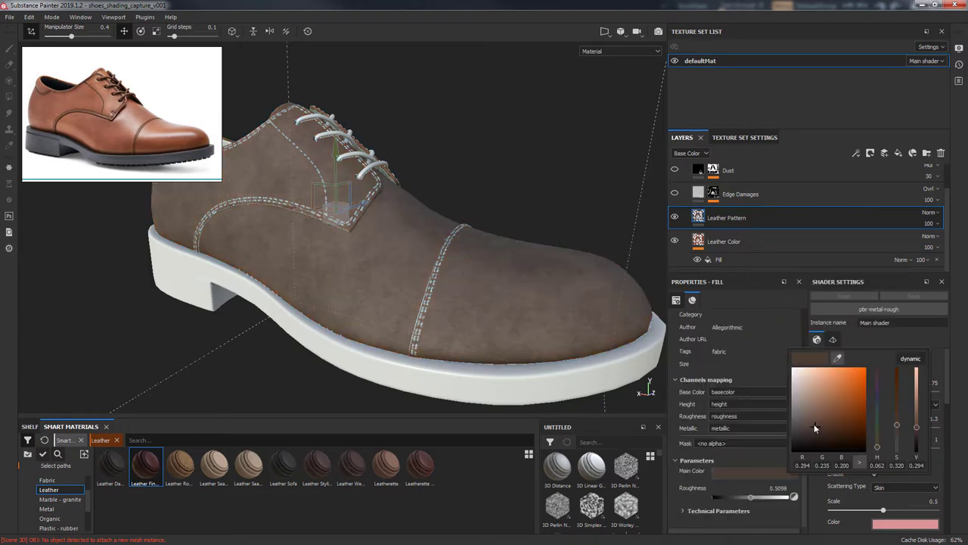
mouse_move(815, 423)
left_mouse_down()
mouse_move(831, 398)
mouse_move(826, 413)
mouse_move(842, 405)
left_mouse_up()
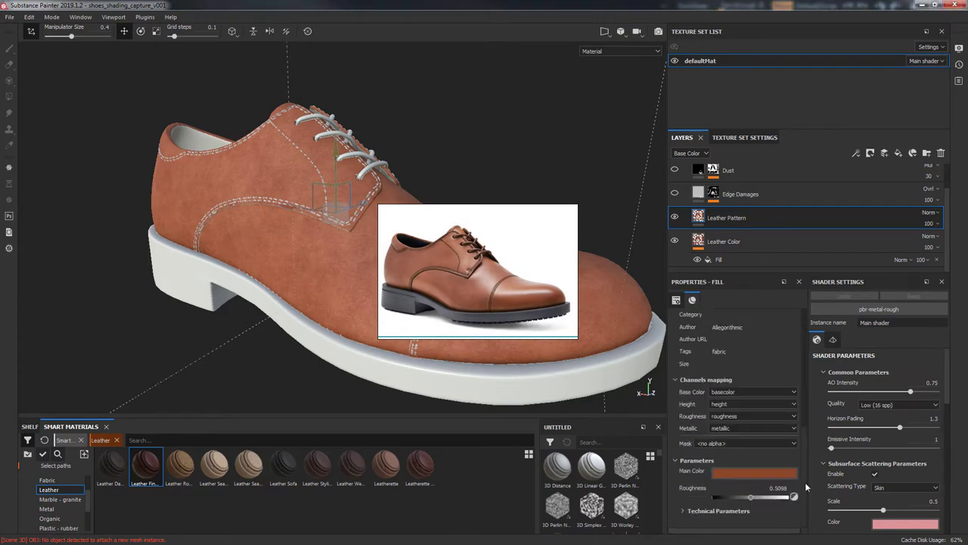
left_click(771, 473)
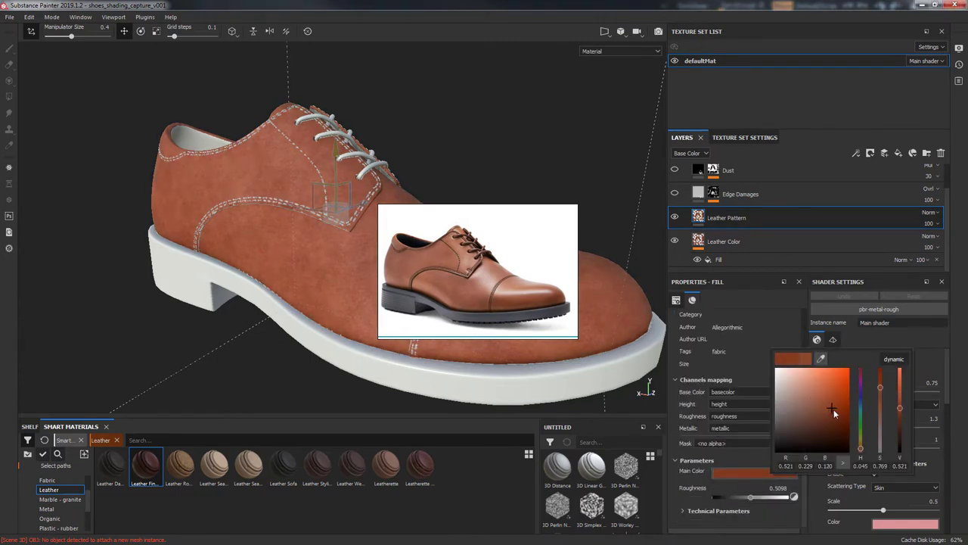
left_click_drag(833, 409, 802, 390)
mouse_move(883, 410)
left_mouse_down()
mouse_move(880, 397)
mouse_move(833, 413)
left_mouse_up()
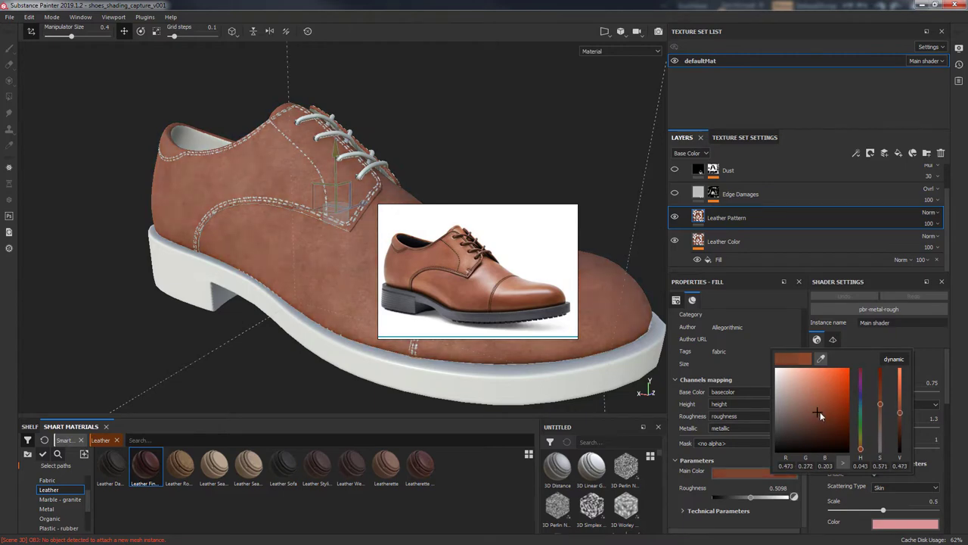
left_click(715, 511)
scroll(796, 517, "down", 2)
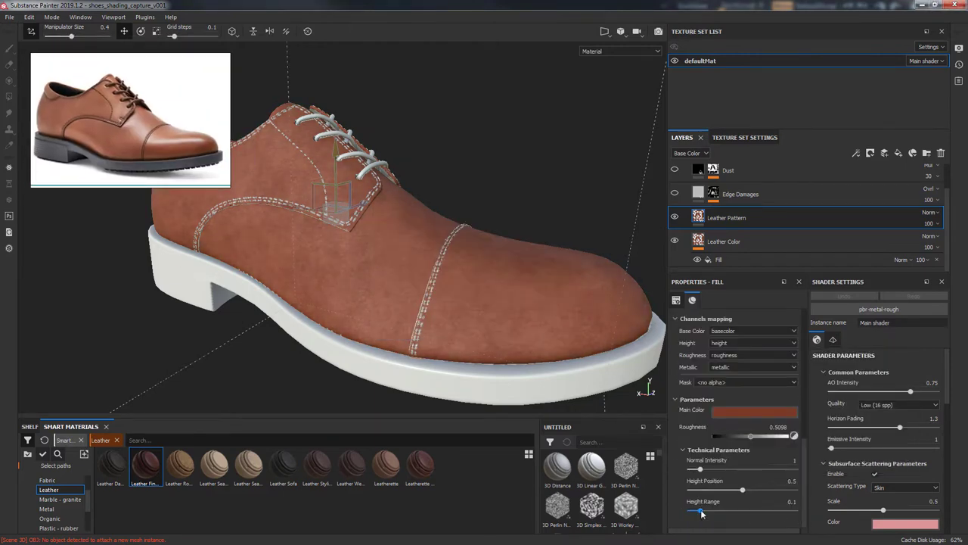
mouse_move(752, 436)
left_mouse_down()
mouse_move(716, 432)
mouse_move(725, 432)
left_mouse_up()
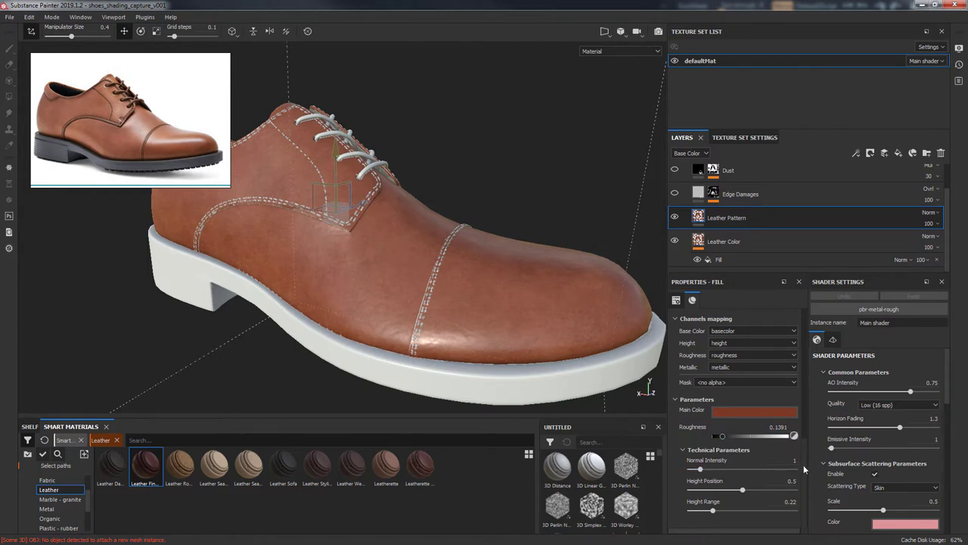
Expand the pattern fill's projection options and trial different tiling scales
scroll(756, 462, "down", 5)
scroll(812, 355, "up", 2)
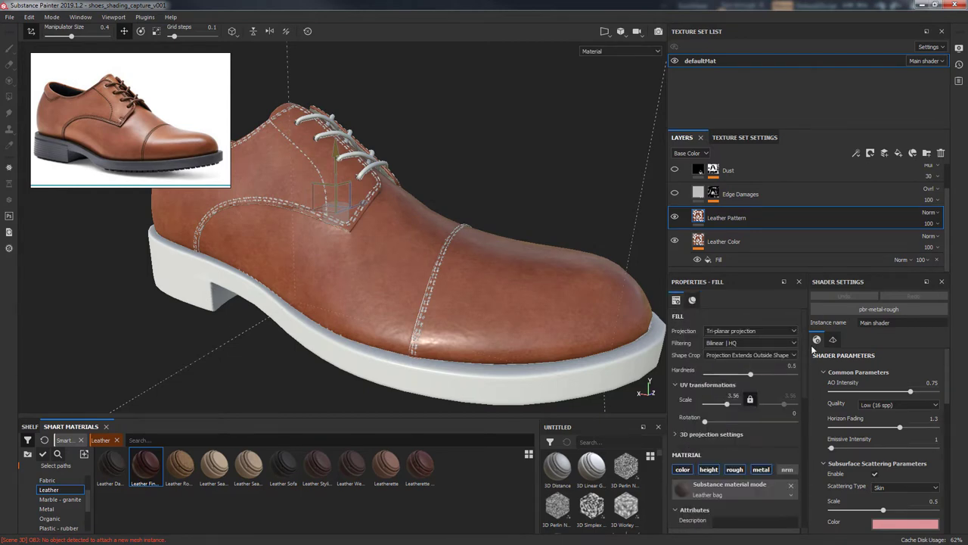
scroll(806, 363, "down", 2)
scroll(802, 408, "down", 3)
scroll(802, 407, "up", 5)
left_click(680, 433)
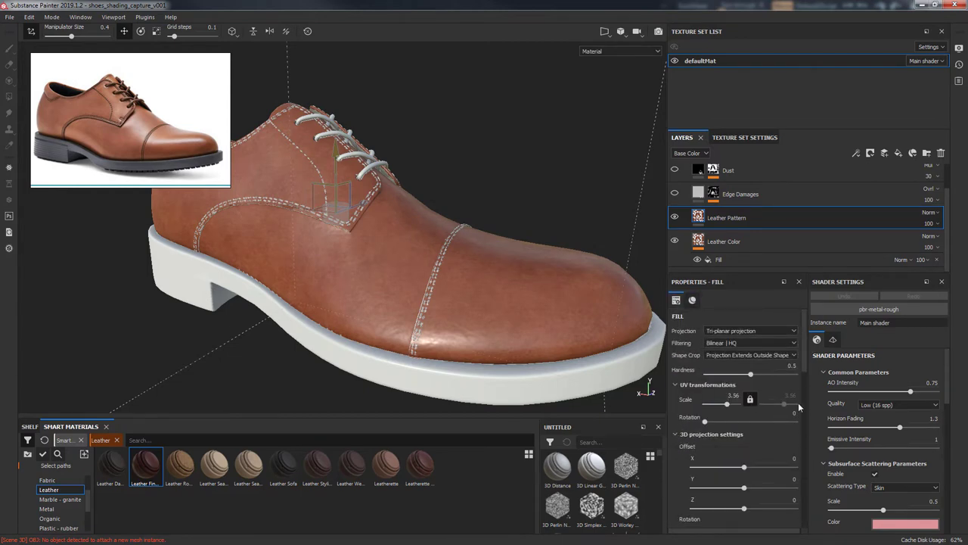
left_click_drag(724, 401, 726, 400)
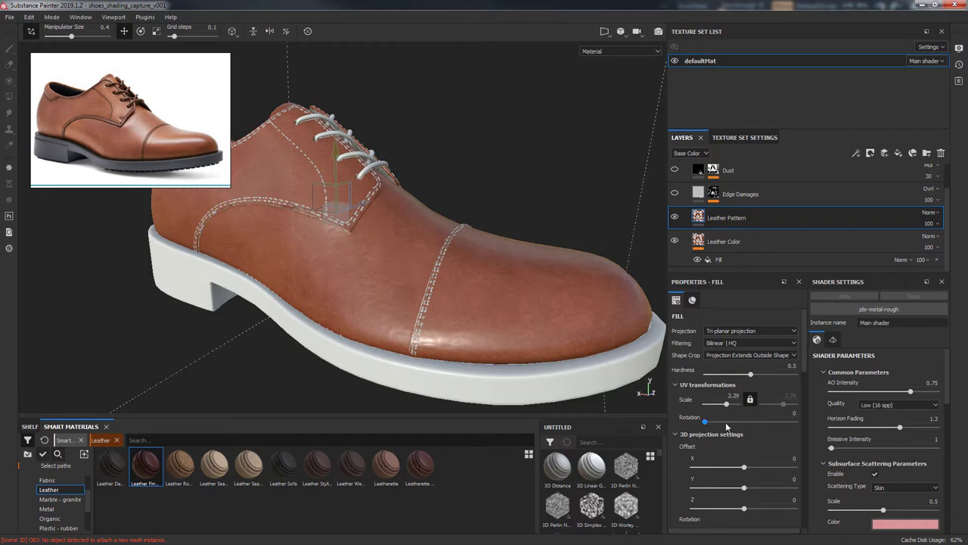
left_click_drag(714, 406, 728, 405)
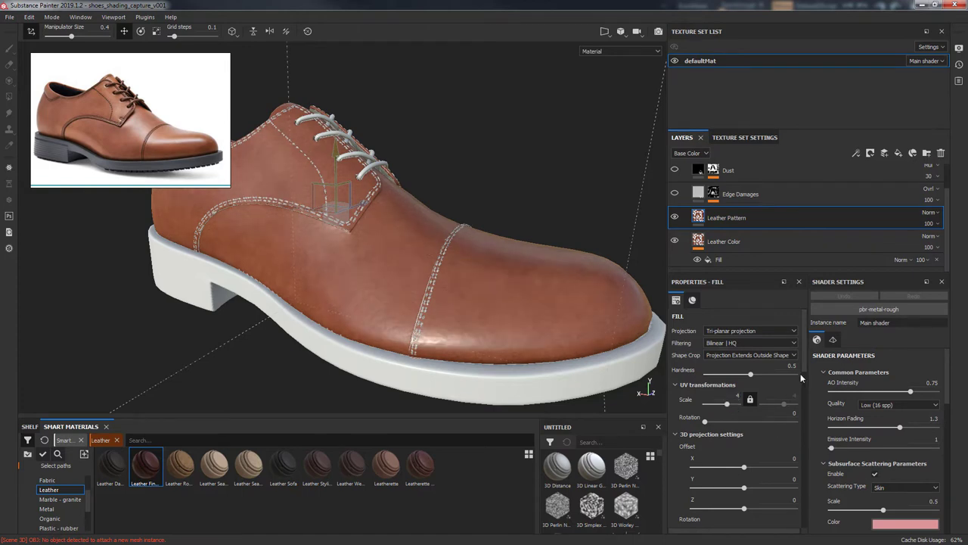
Switch the Leather Pattern fill to UV projection with a tiling scale of 3.56
left_click(749, 330)
left_click(749, 320)
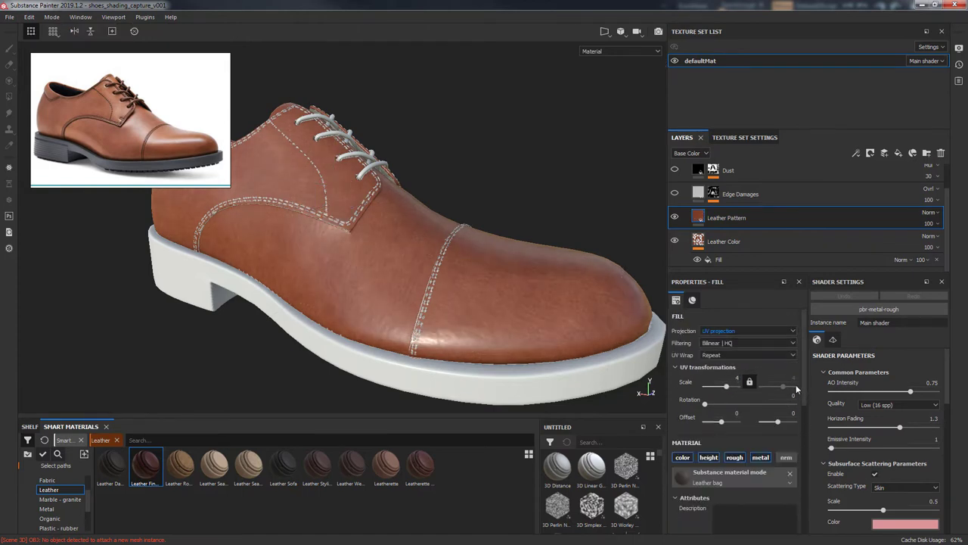
scroll(796, 388, "down", 2)
scroll(799, 398, "down", 2)
scroll(801, 405, "up", 3)
left_click_drag(729, 346, 726, 349)
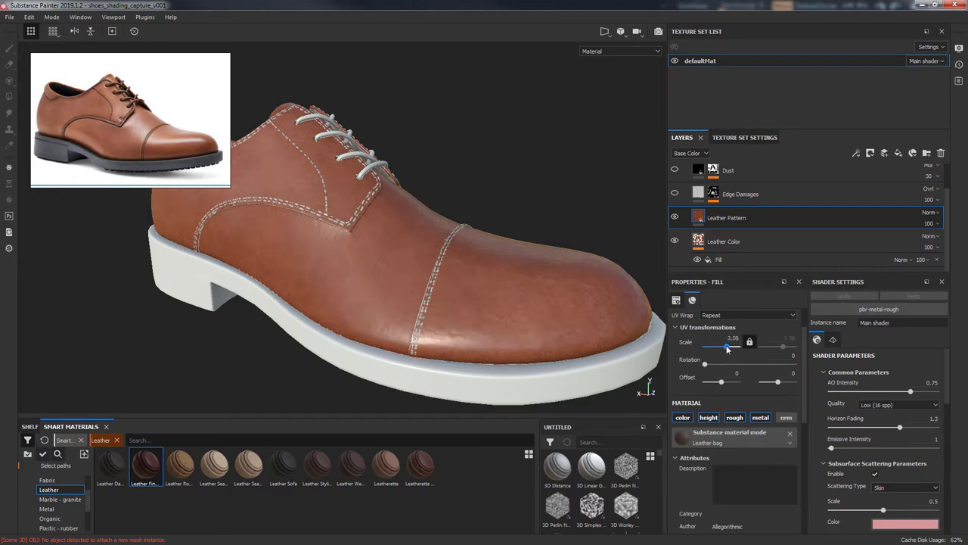
scroll(792, 492, "down", 5)
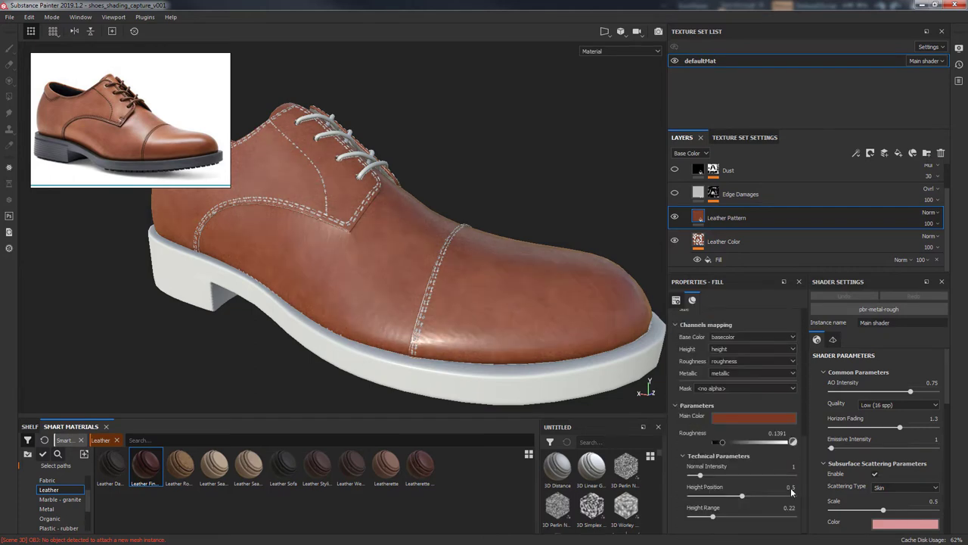
scroll(793, 492, "up", 2)
scroll(792, 492, "up", 3)
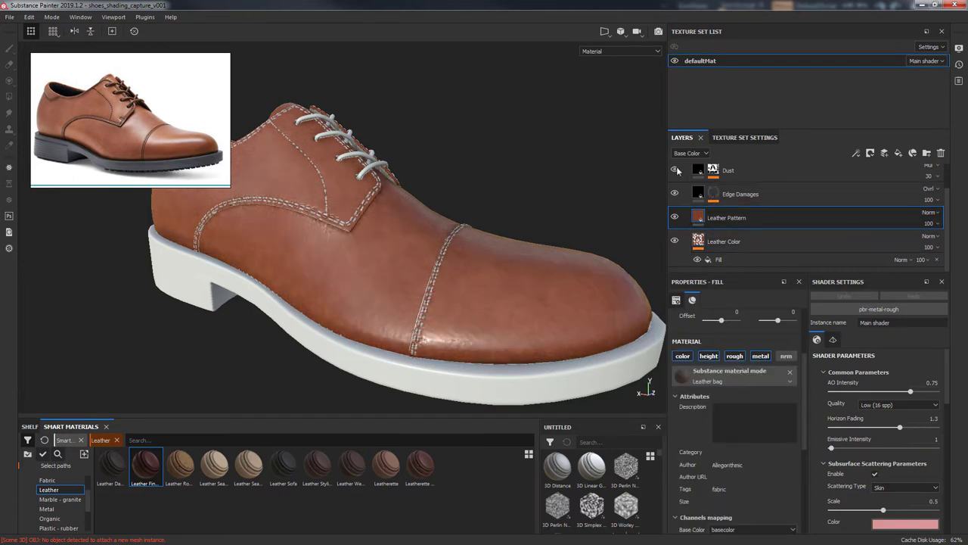
Toggle the Dust and a leather layer off and on to compare the leather
left_click(674, 170)
left_click(675, 170)
left_click(675, 194)
left_click(675, 240)
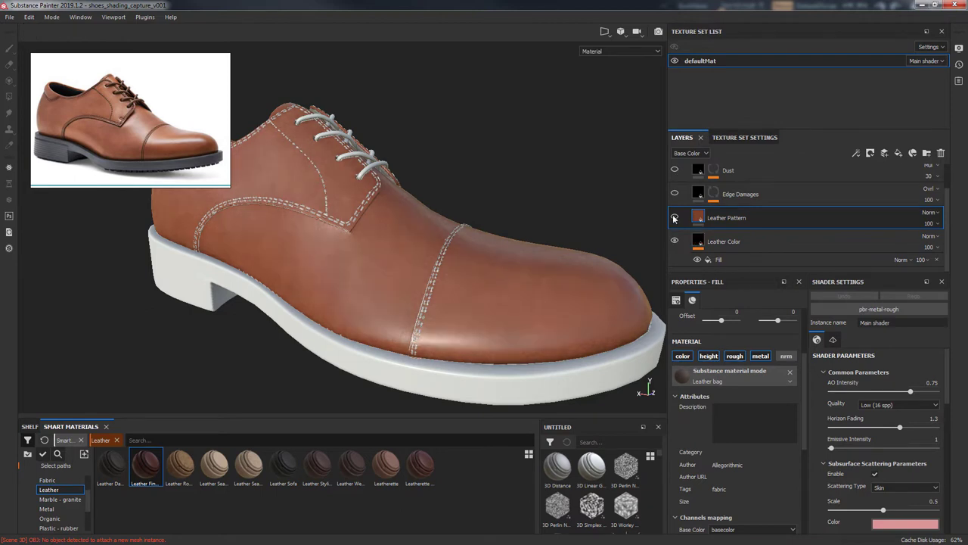
left_click(675, 241)
Set the Leather Pattern scale to 6.75 and its height position to 0.18
scroll(806, 354, "up", 3)
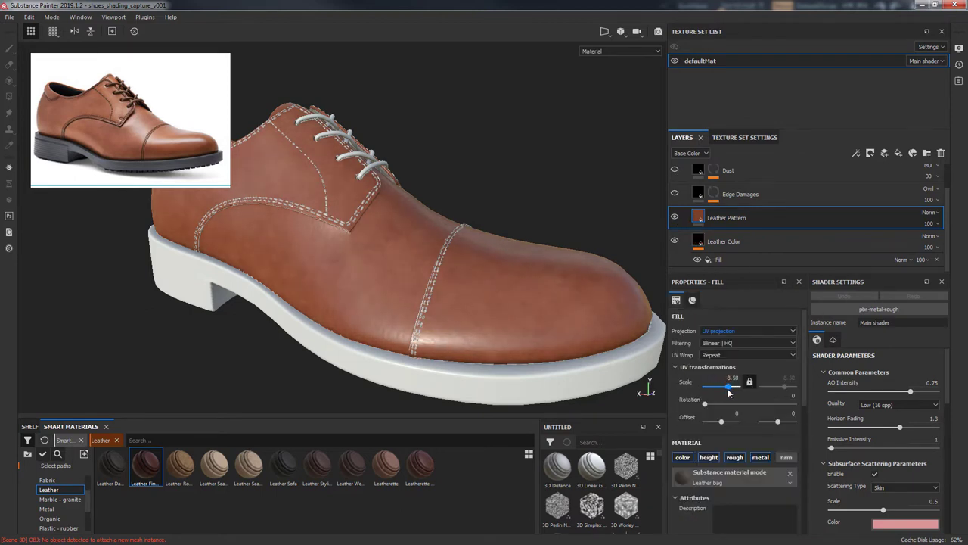
left_click_drag(727, 390, 727, 390)
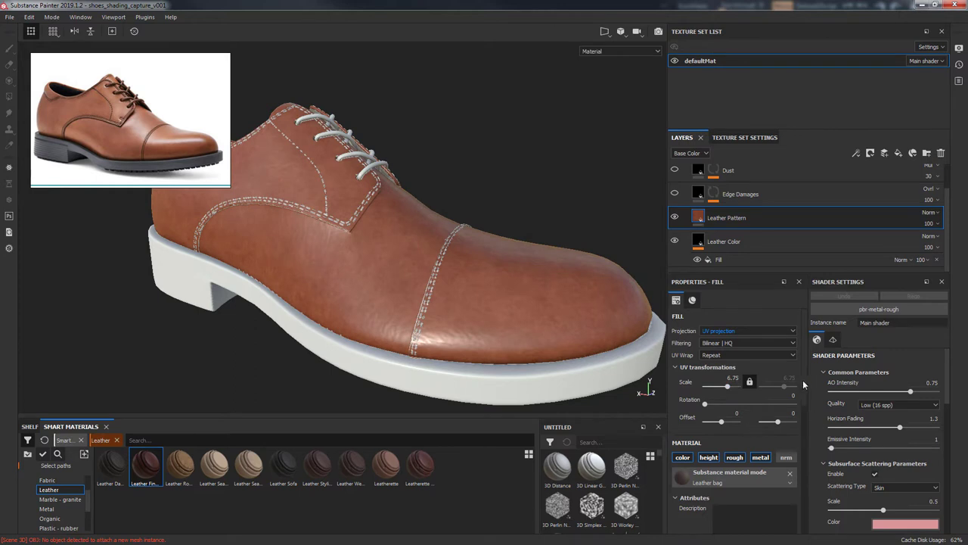
left_click_drag(804, 386, 801, 484)
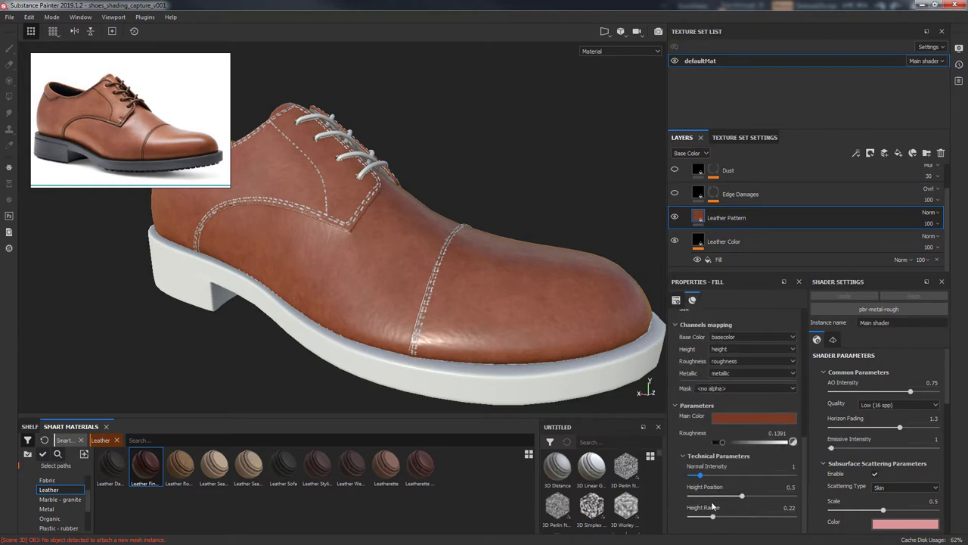
left_click_drag(713, 517, 700, 518)
left_click(695, 495)
Raise the Main Color's hue and saturation for a warmer orange-brown leather
right_click_drag(614, 325, 425, 312, "shift")
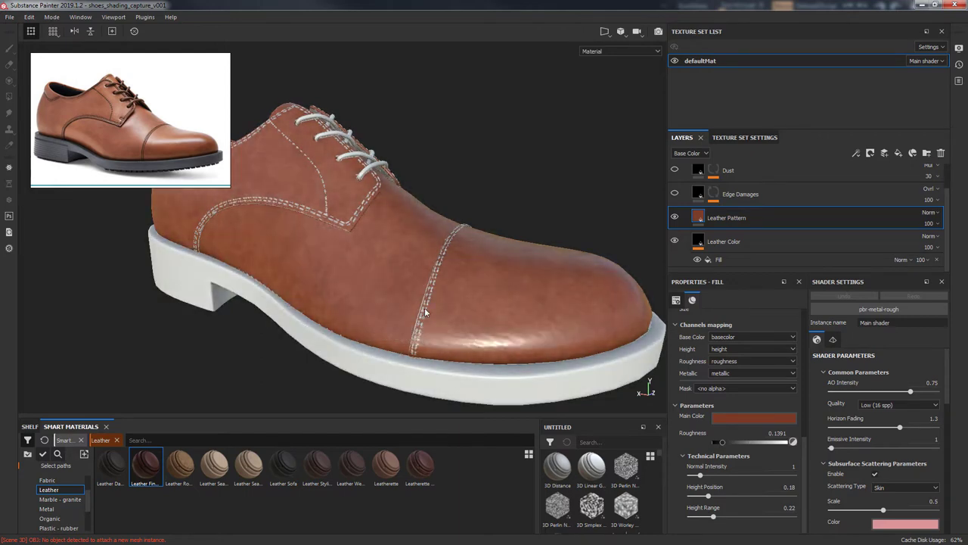
left_click_drag(425, 311, 496, 257, "alt")
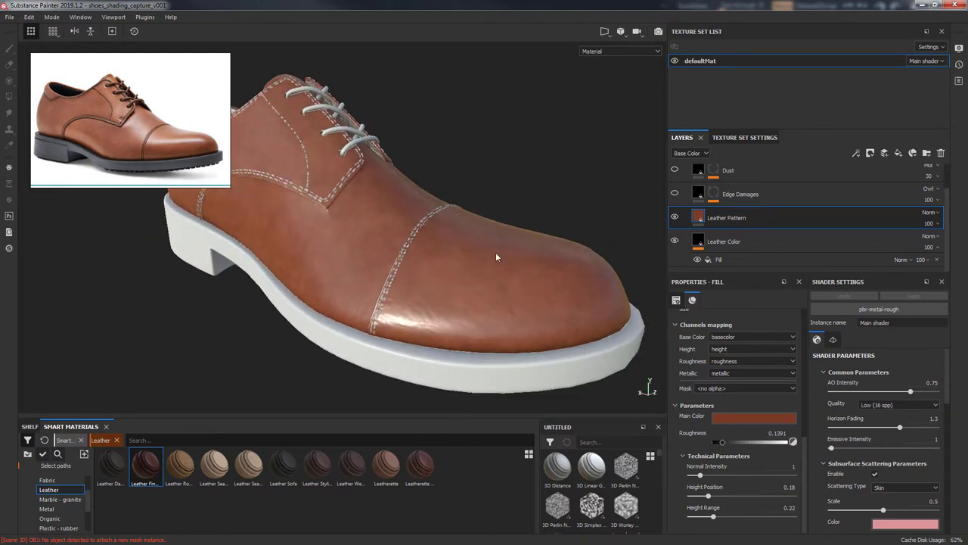
scroll(803, 418, "up", 2)
scroll(803, 418, "down", 2)
left_click(776, 421)
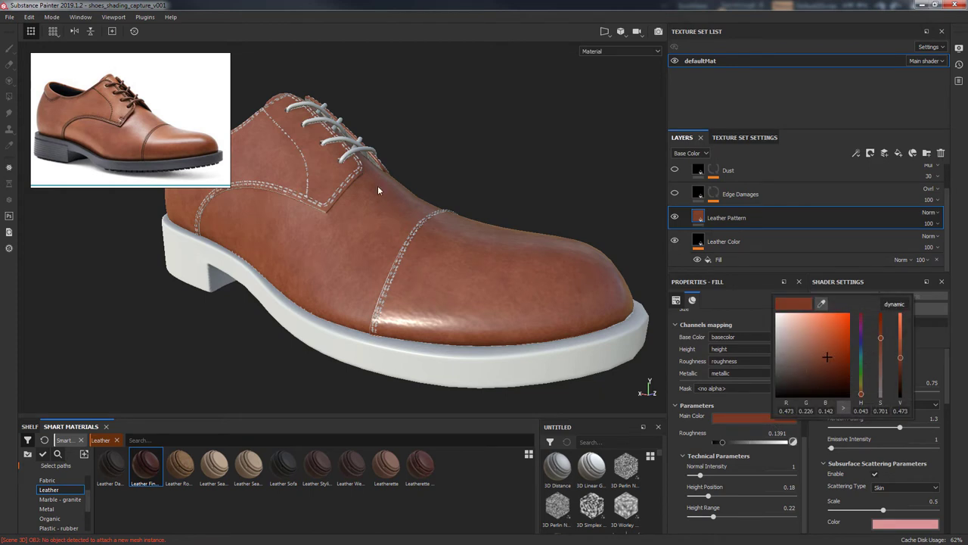
left_click_drag(863, 522, 864, 521)
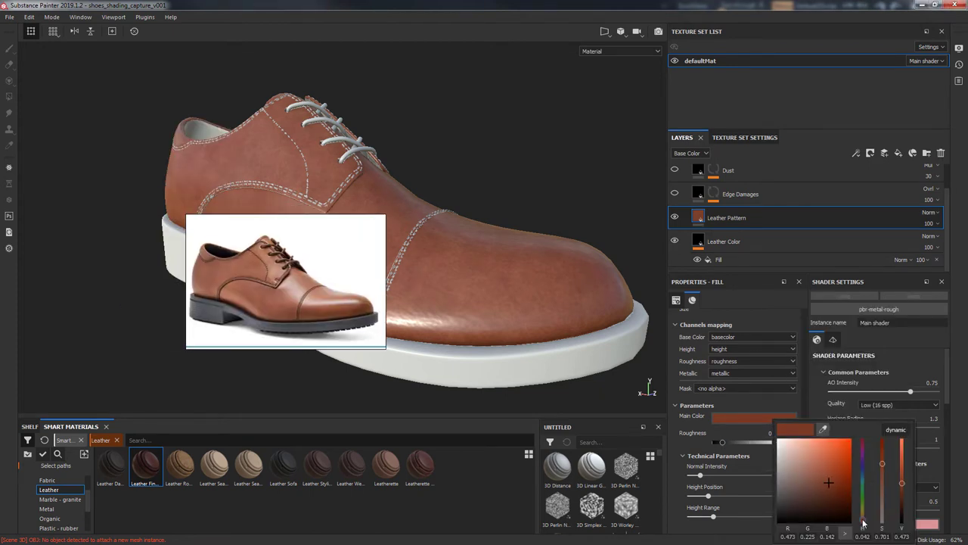
left_click_drag(882, 465, 881, 462)
left_click(770, 421)
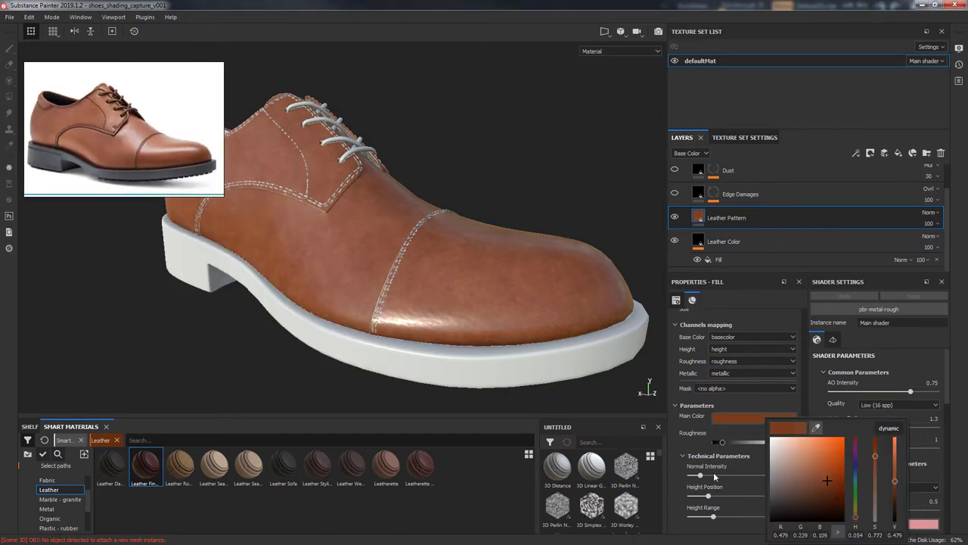
scroll(794, 447, "up", 3)
scroll(799, 355, "up", 3)
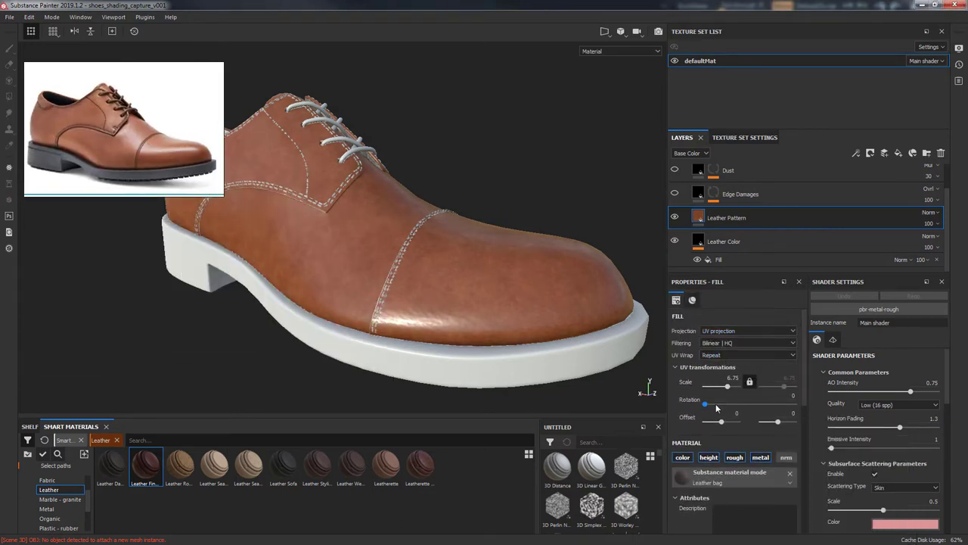
left_click(730, 194)
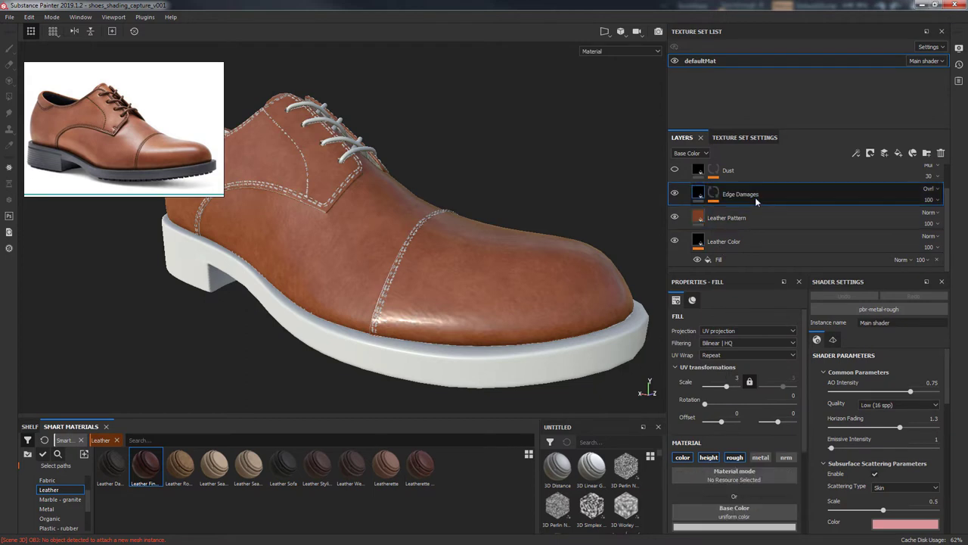
Lower the Dust layer's roughness and height slightly, and drop its opacity to 20
left_click(677, 171)
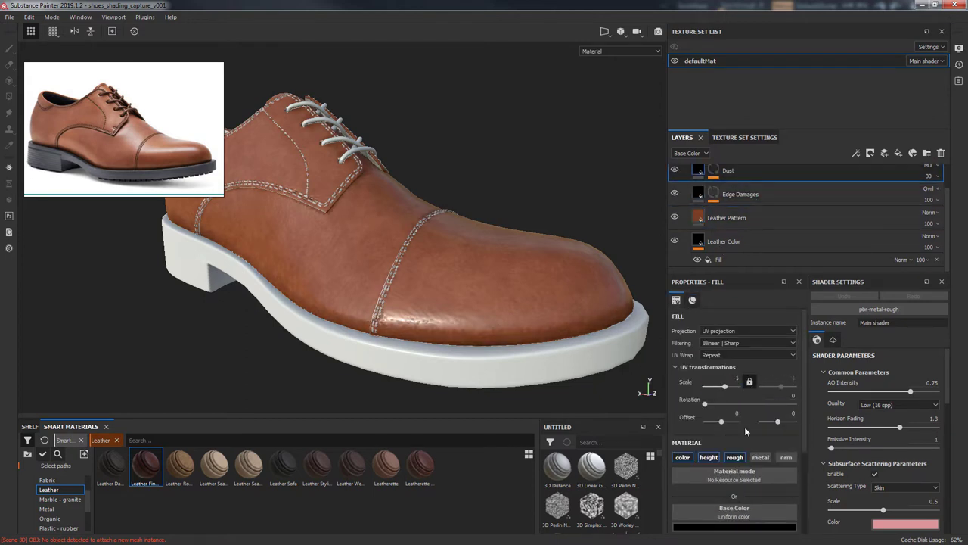
scroll(803, 437, "down", 5)
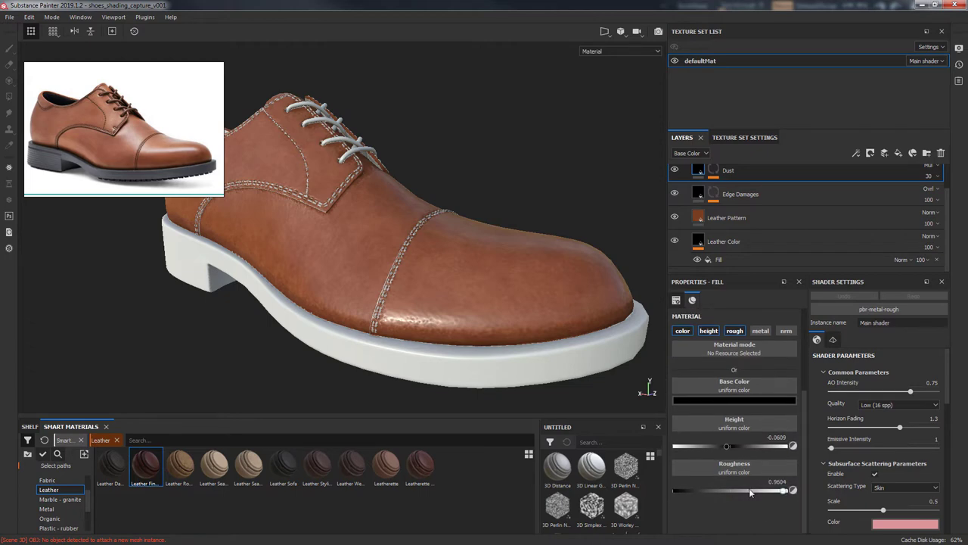
left_click_drag(750, 491, 702, 490)
left_click_drag(726, 447, 725, 447)
mouse_move(530, 287)
left_mouse_down("alt")
mouse_move(493, 311)
mouse_move(529, 264)
left_mouse_up("alt")
left_click_drag(730, 447, 728, 450)
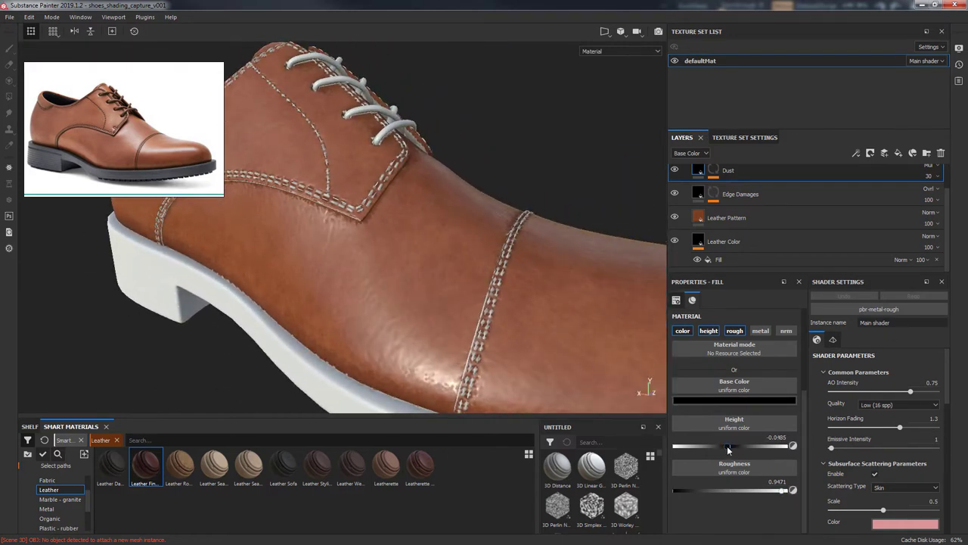
left_click_drag(805, 407, 797, 318)
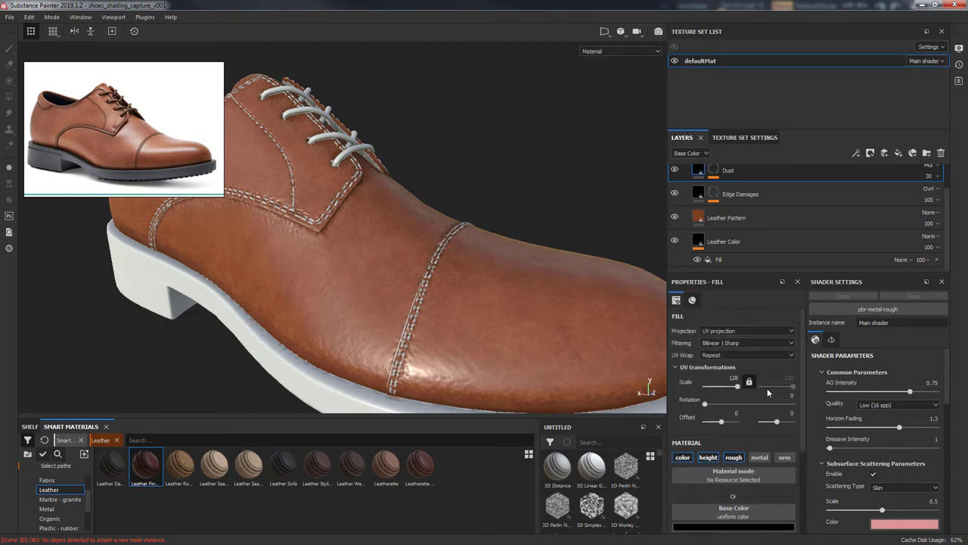
scroll(893, 219, "up", 1)
left_click_drag(930, 205, 929, 232)
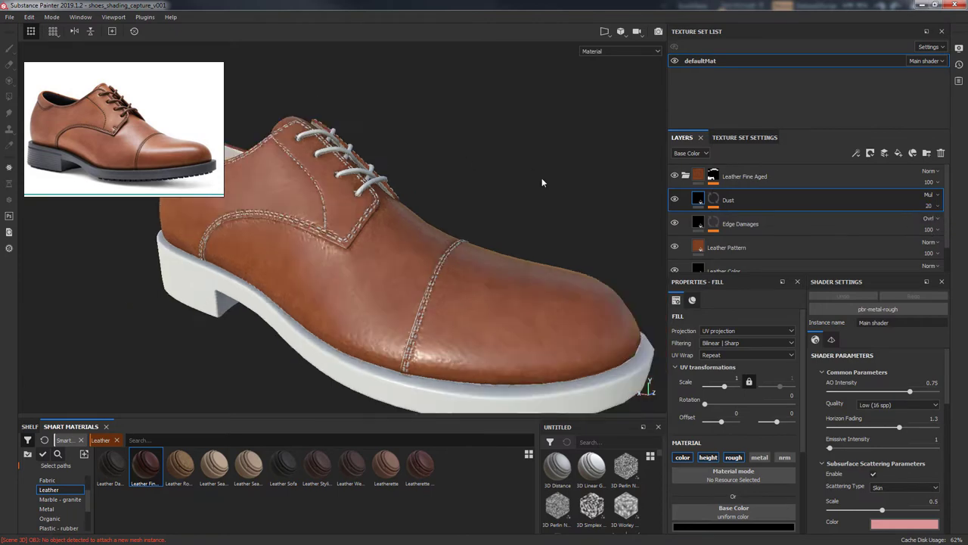
Set the Dust layer's opacity around 20 and shift the dust base colour's hue
mouse_move(454, 227)
left_mouse_down("alt")
mouse_move(601, 128)
mouse_move(557, 181)
left_mouse_up("alt")
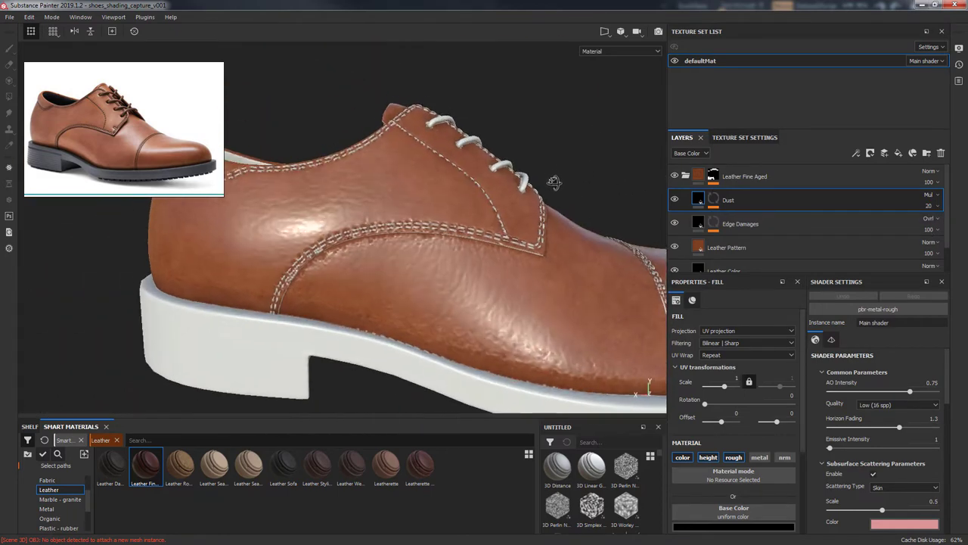
left_click_drag(929, 205, 930, 227)
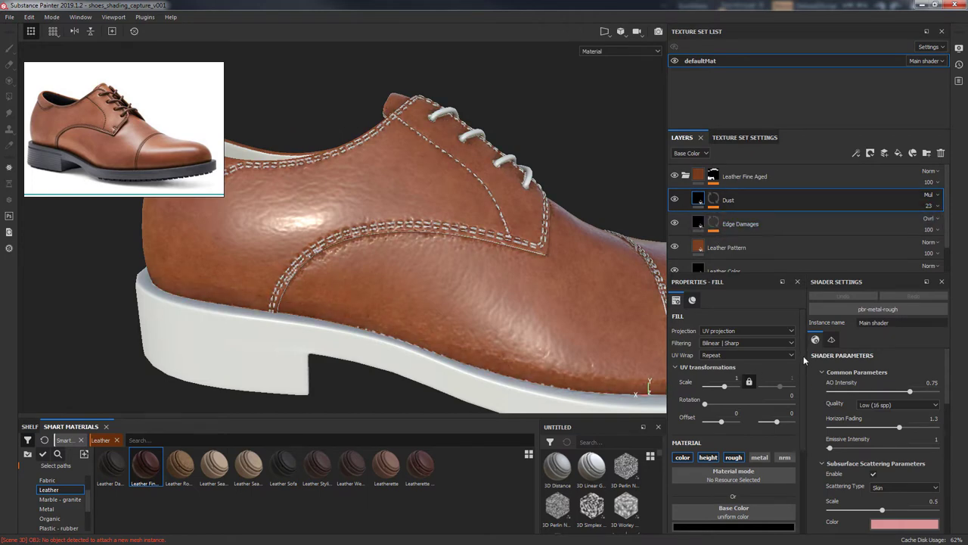
scroll(744, 404, "down", 2)
scroll(744, 405, "down", 2)
left_click(730, 405)
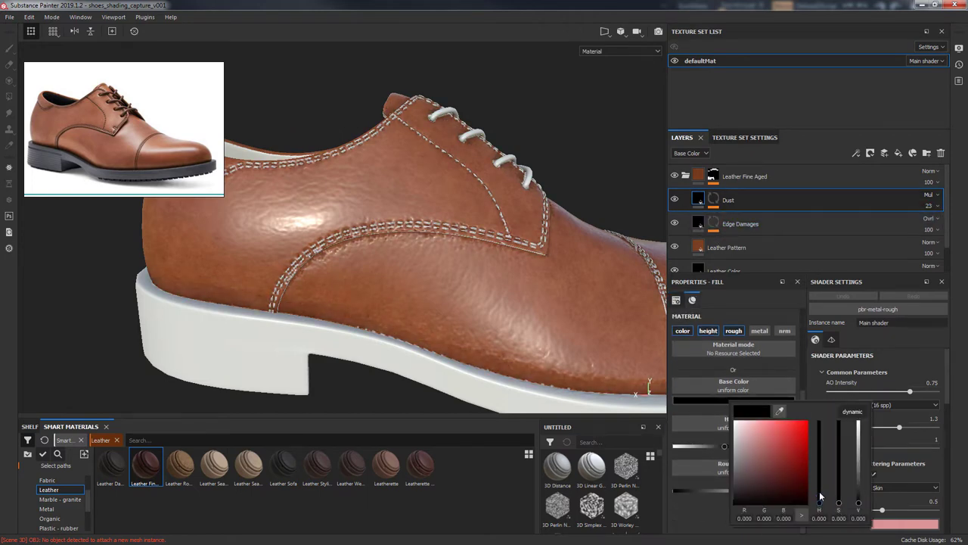
left_click_drag(819, 470, 842, 446)
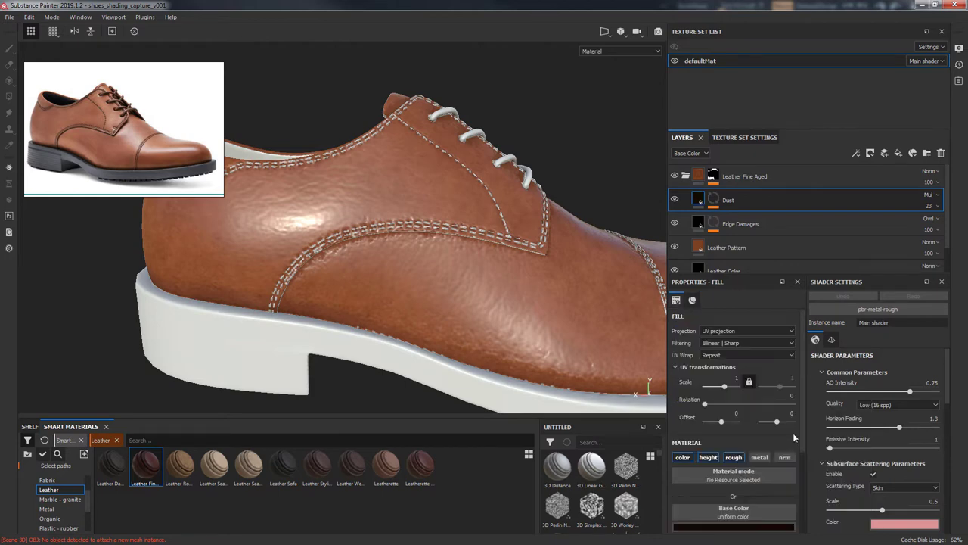
Tune the Dust height to about -0.036 and roughness to about 0.47
scroll(730, 423, "down", 2)
scroll(730, 439, "down", 2)
left_click_drag(725, 448, 729, 449)
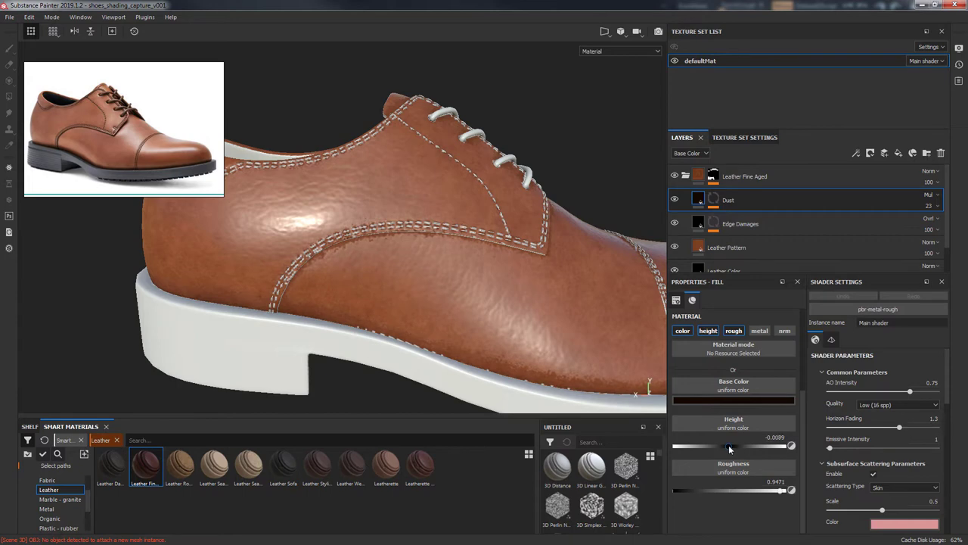
left_click_drag(736, 490, 719, 491)
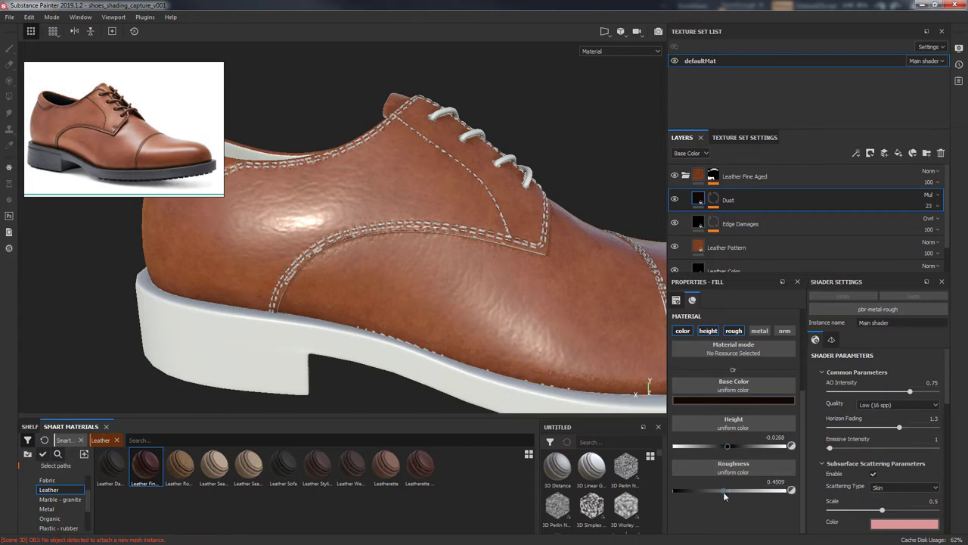
left_click_drag(604, 328, 460, 335, "alt")
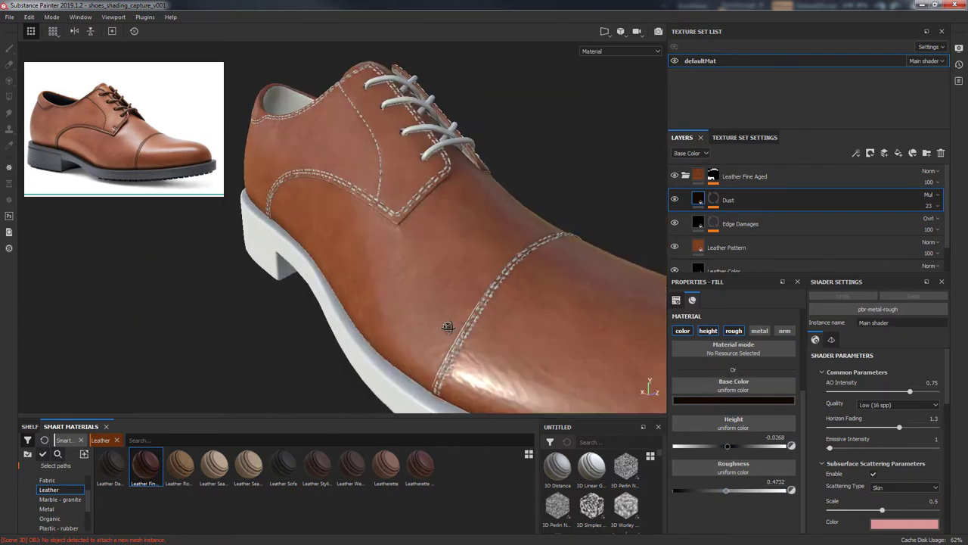
left_click_drag(727, 446, 727, 446)
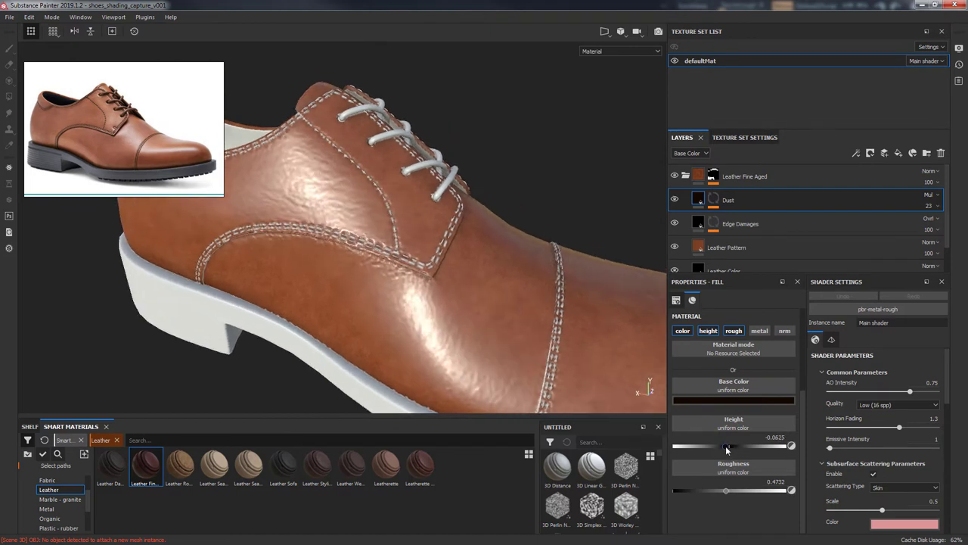
scroll(529, 274, "down", 3)
left_click_drag(530, 275, 443, 400, "alt")
scroll(505, 320, "up", 2)
left_click(726, 223)
scroll(676, 195, "down", 1)
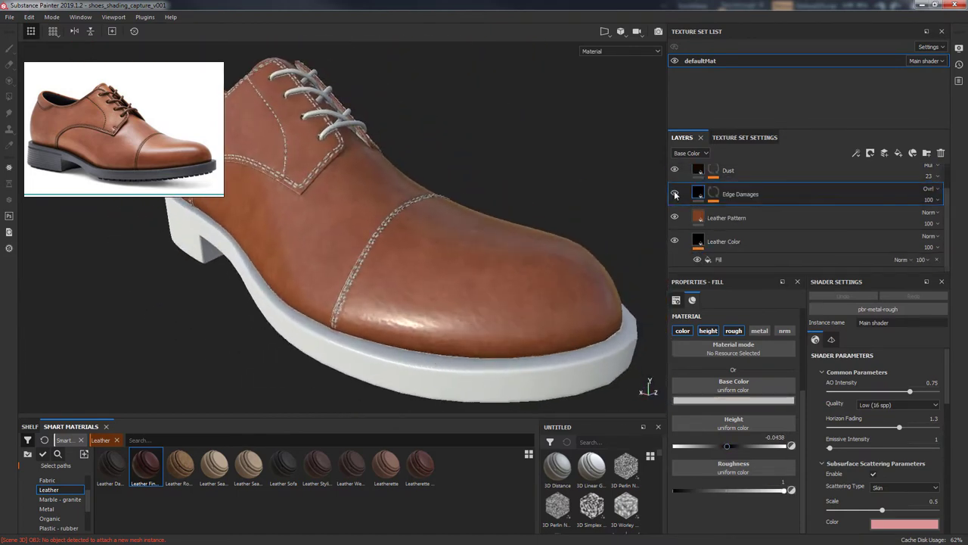
Select the Leather Pattern layer and lower its roughness to about 0.15
left_click(726, 241)
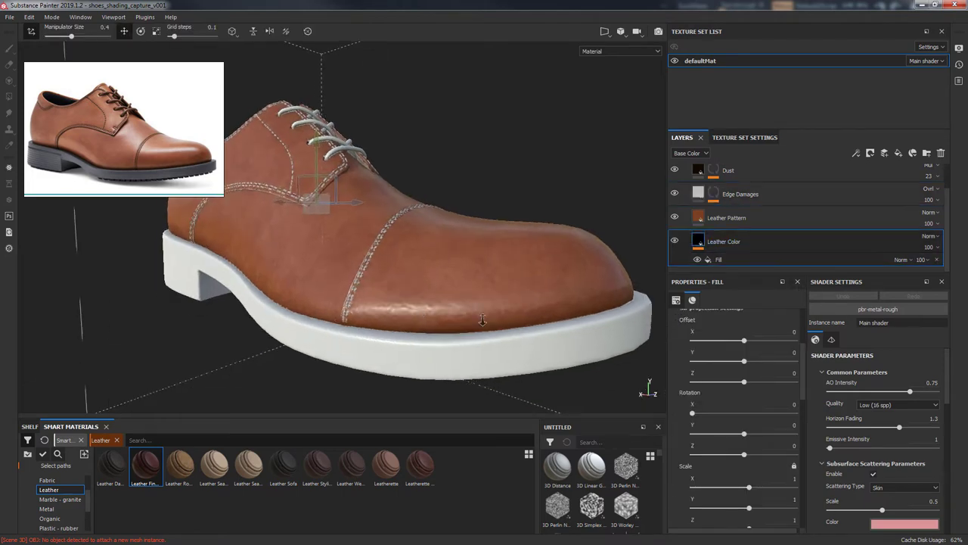
scroll(801, 430, "up", 3)
scroll(798, 396, "up", 3)
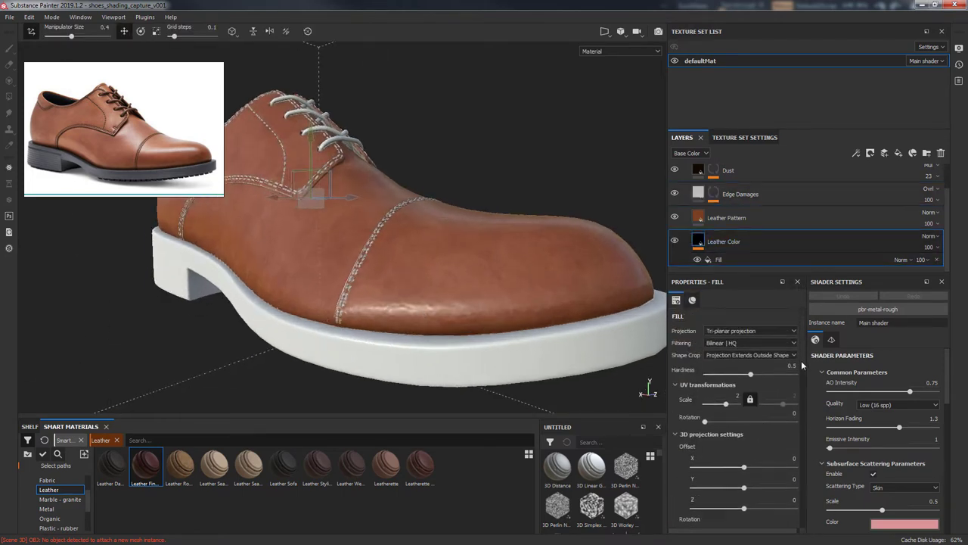
left_click(676, 217)
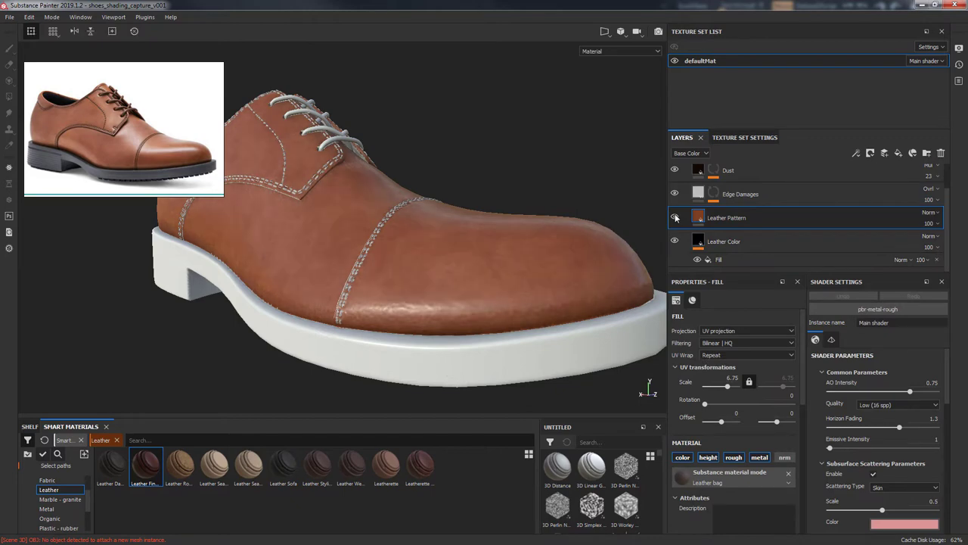
scroll(802, 435, "down", 3)
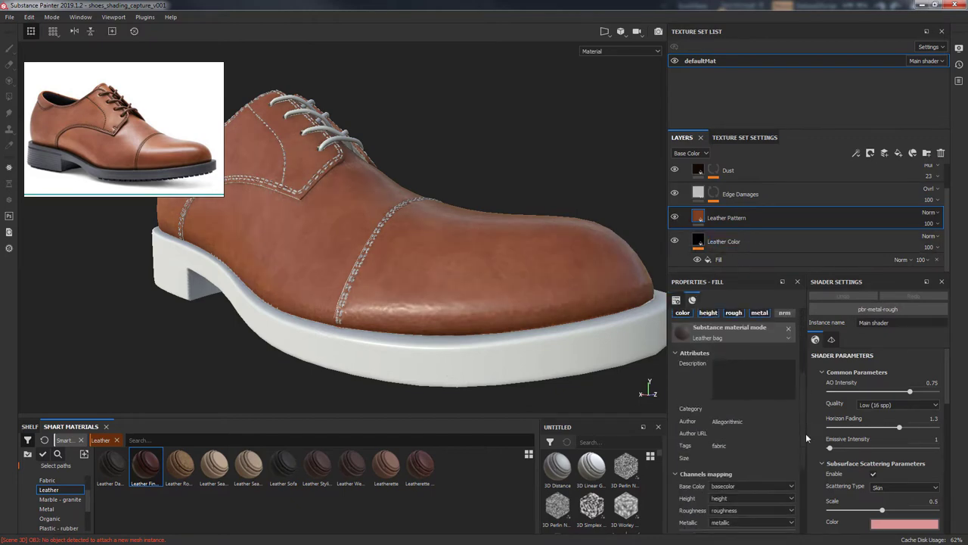
scroll(802, 435, "down", 4)
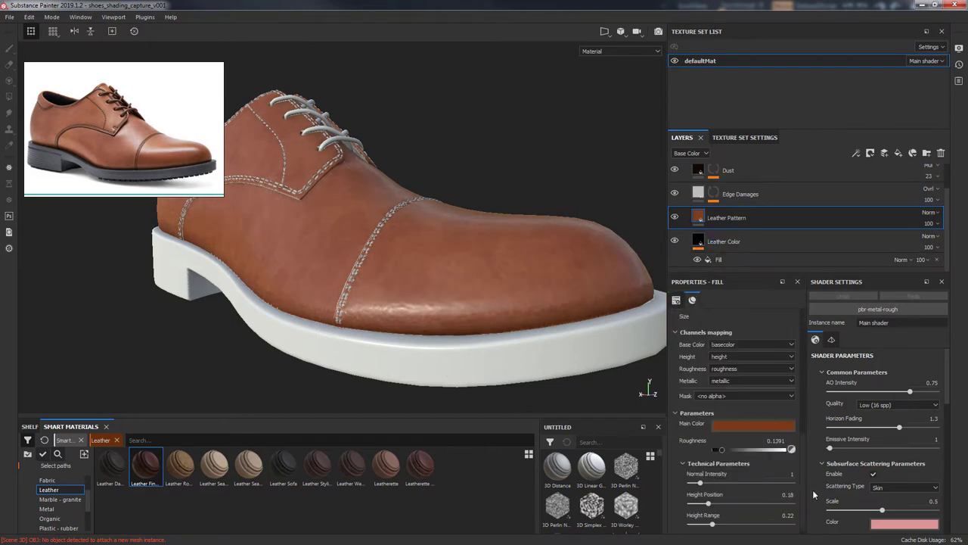
left_click_drag(726, 452, 717, 450)
left_click(728, 442)
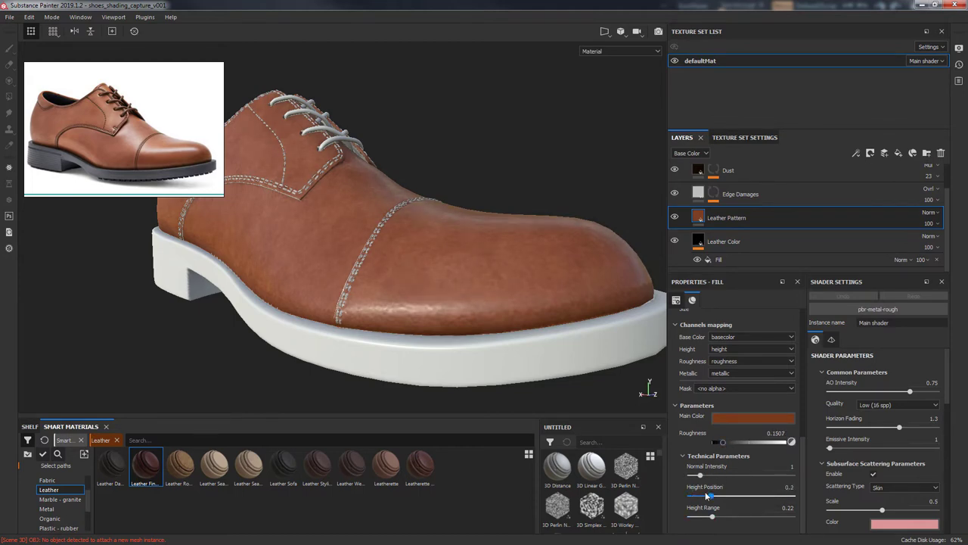
Lower the pattern's height position to 0.06 and flatten its height range
left_click_drag(523, 157, 512, 216, "alt")
left_click_drag(712, 517, 681, 518)
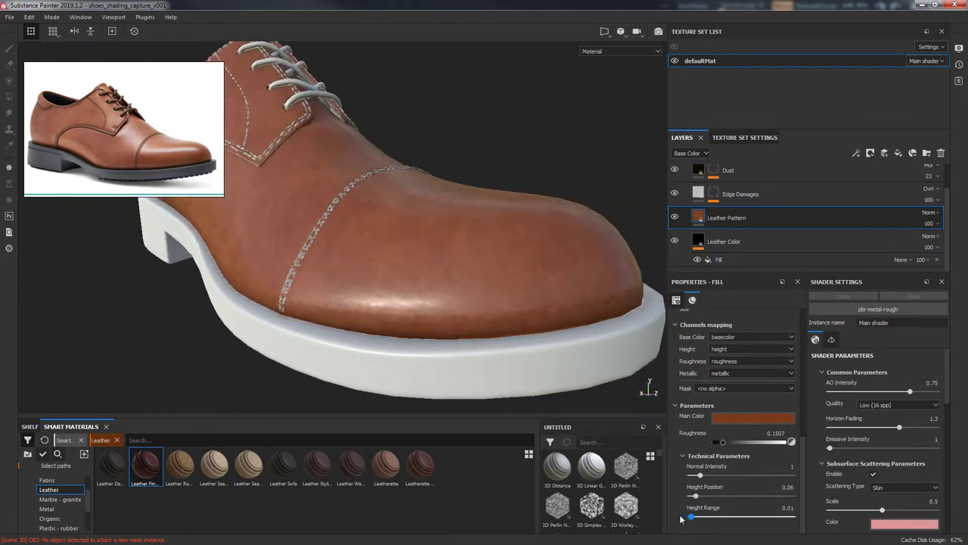
left_click(712, 516)
mouse_move(443, 281)
left_mouse_down("alt")
mouse_move(382, 315)
mouse_move(444, 315)
mouse_move(519, 344)
left_mouse_up("alt")
left_click_drag(145, 463, 808, 181)
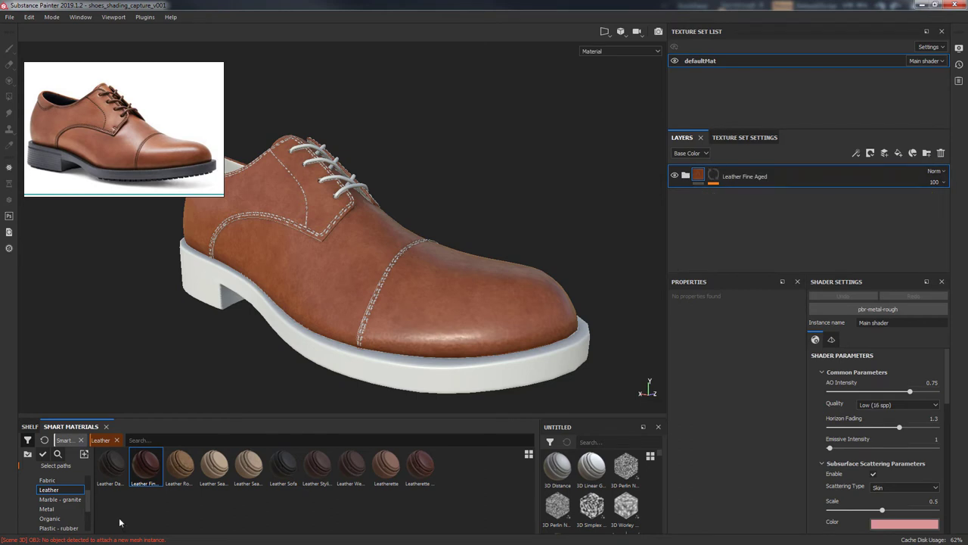
mouse_move(283, 464)
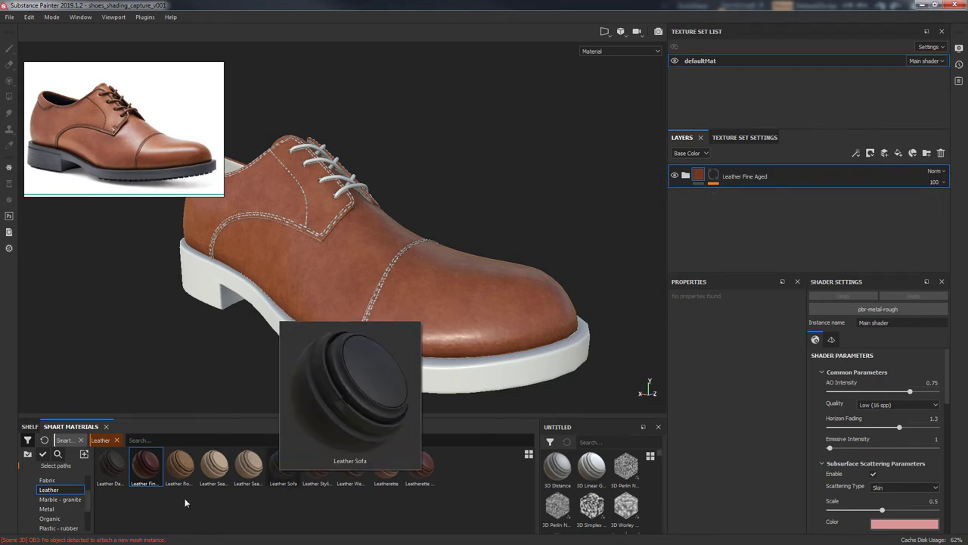
Apply the Rubber Tire smart material from the plastic and rubber shelf to the shoe
scroll(86, 514, "down", 2)
left_click(86, 509)
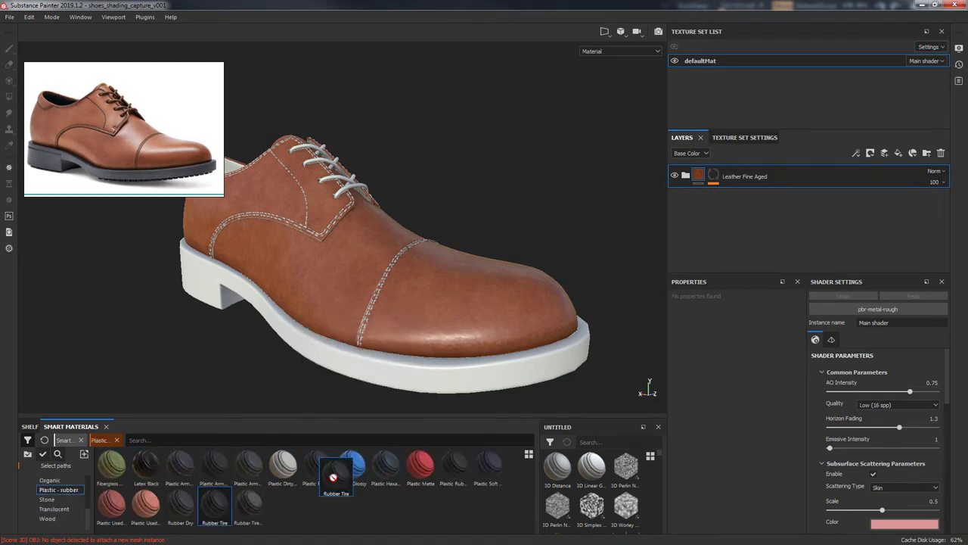
left_click_drag(215, 504, 756, 219)
mouse_move(576, 214)
left_mouse_down("alt")
mouse_move(577, 171)
mouse_move(585, 255)
left_mouse_up("alt")
Try a colour-selection mask on Rubber Tire by ID colour, then remove that effect
right_click(704, 202)
left_click(753, 236)
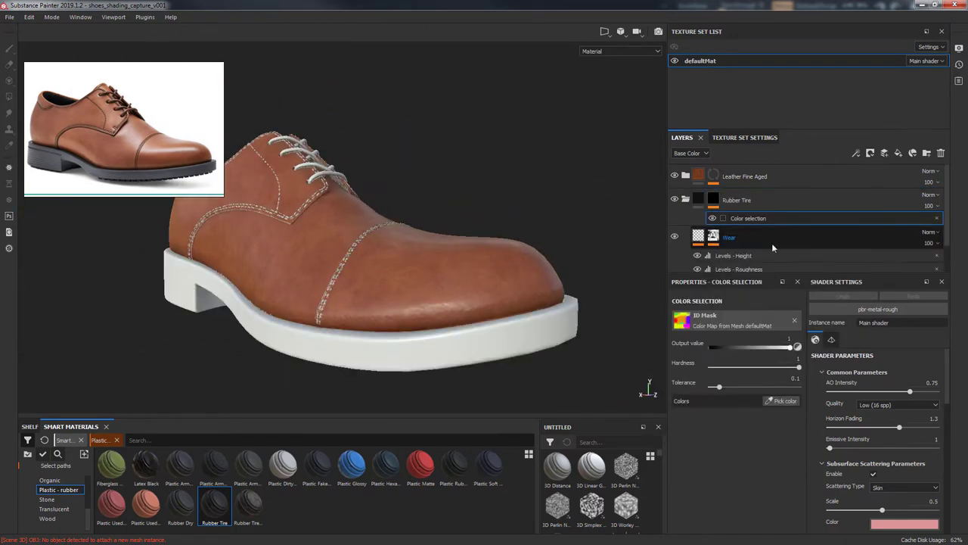
left_click(783, 401)
left_click(364, 325)
mouse_move(364, 325)
left_mouse_down("alt")
mouse_move(546, 290)
mouse_move(577, 196)
mouse_move(611, 249)
mouse_move(534, 339)
mouse_move(519, 341)
left_mouse_up("alt")
left_click(794, 322)
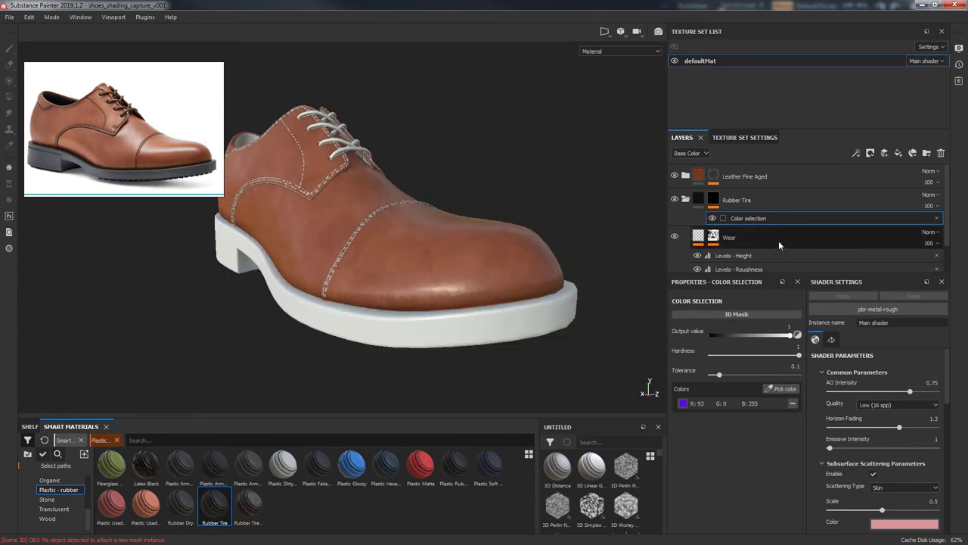
left_click(714, 199)
right_click(715, 199)
left_click(769, 223)
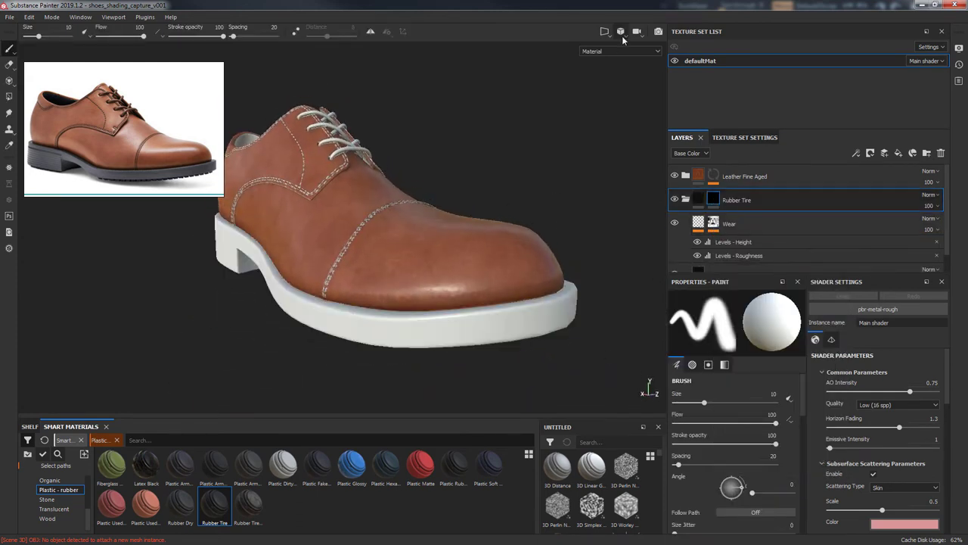
Fill the sole into the Rubber Tire mask by whole mesh pieces and check it underneath
left_click(9, 96)
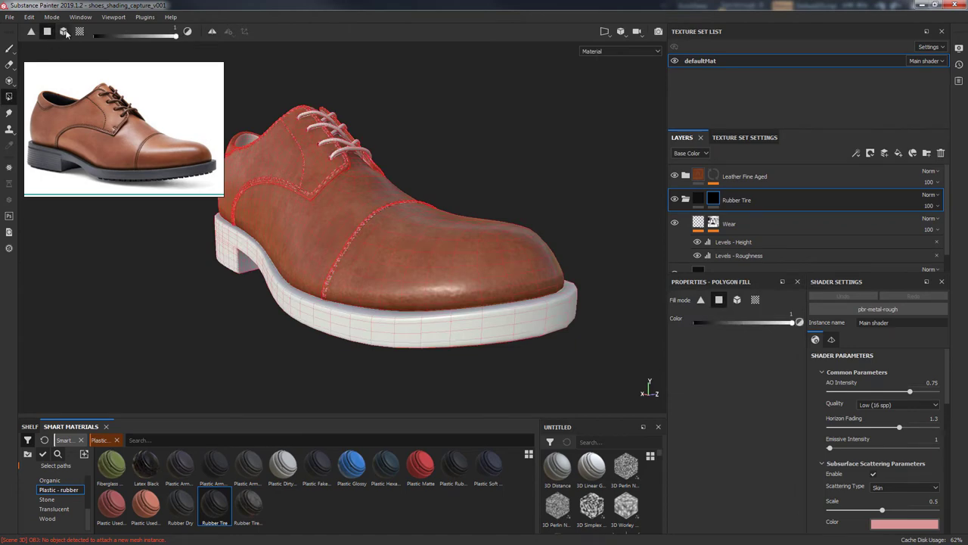
left_click(65, 32)
left_click(374, 335)
key("1")
scroll(359, 356, "up", 3)
mouse_move(359, 357)
left_mouse_down("alt")
mouse_move(605, 232)
mouse_move(572, 275)
mouse_move(566, 234)
left_mouse_up("alt")
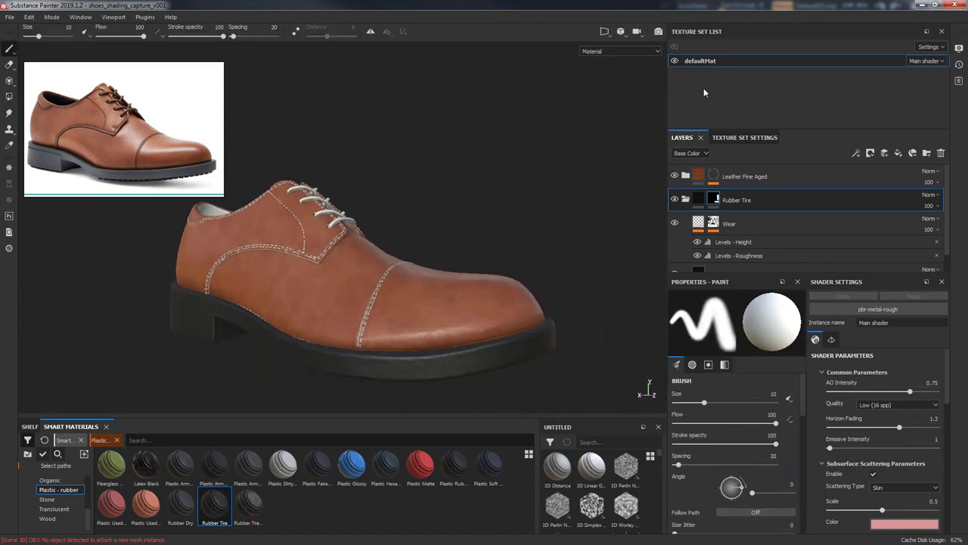
scroll(763, 202, "down", 1)
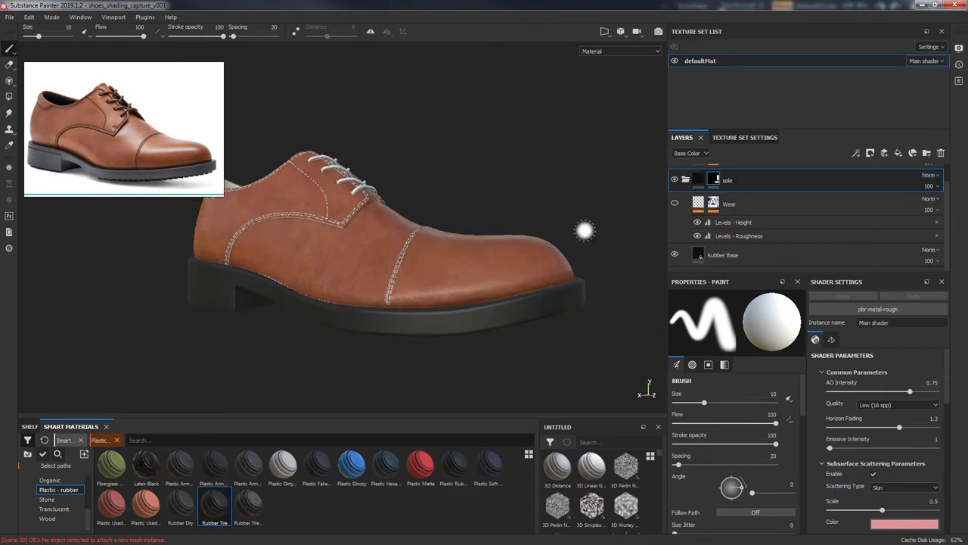
mouse_move(584, 227)
left_mouse_down("alt")
mouse_move(383, 305)
mouse_move(403, 317)
left_mouse_up("alt")
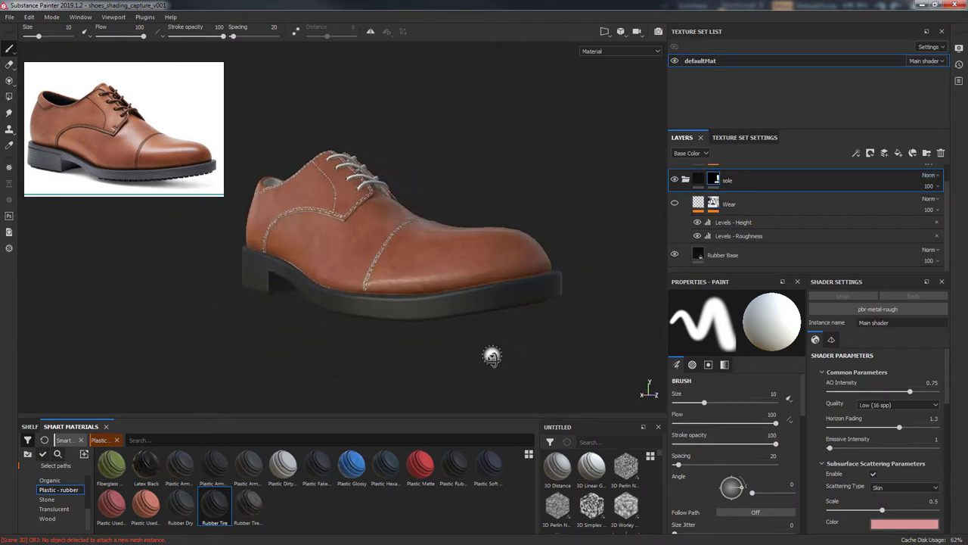
scroll(493, 353, "up", 2)
scroll(553, 357, "up", 2)
left_click_drag(471, 319, 767, 279, "alt")
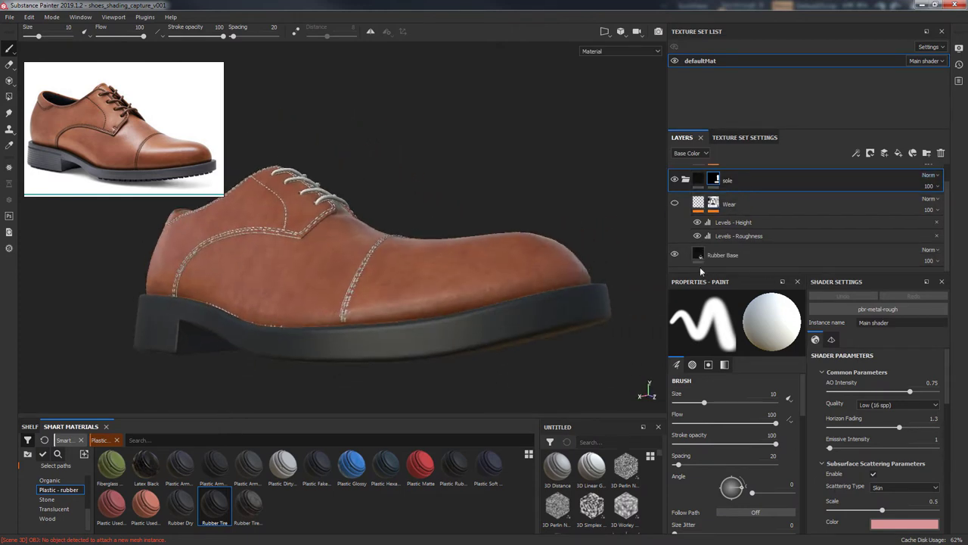
left_click(723, 255)
Darken the Rubber Base colour to near-black, lower roughness to 0.442, and adjust metallic
left_click(733, 415)
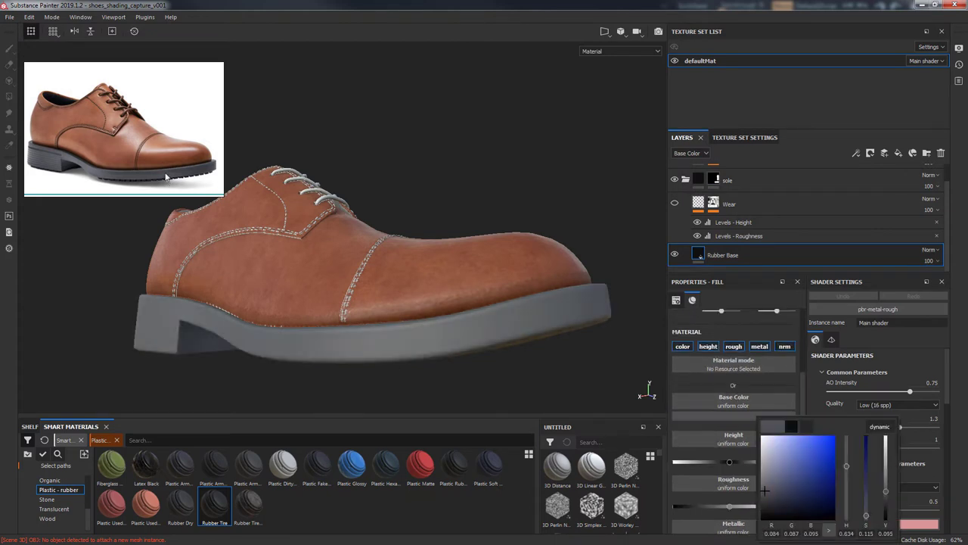
left_click_drag(765, 490, 773, 507)
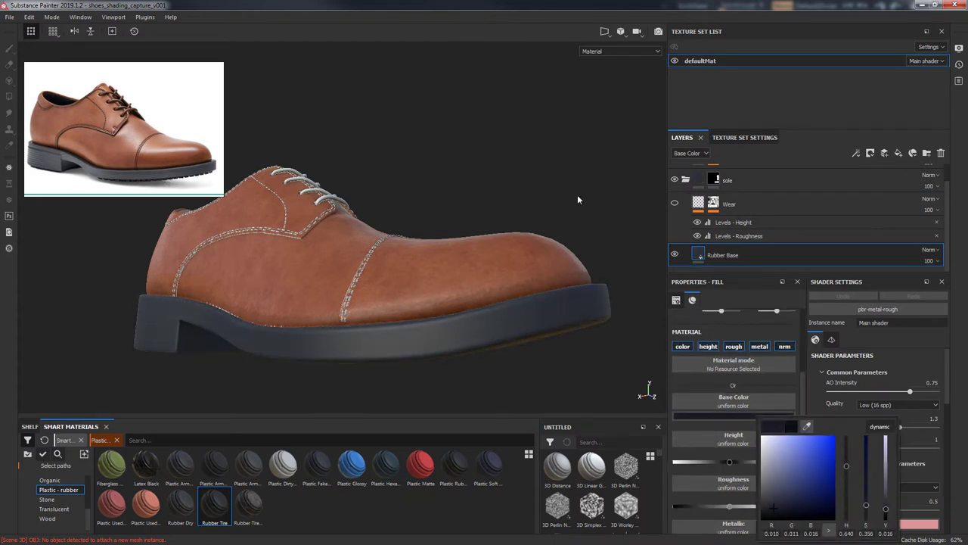
left_click_drag(577, 200, 605, 233, "alt")
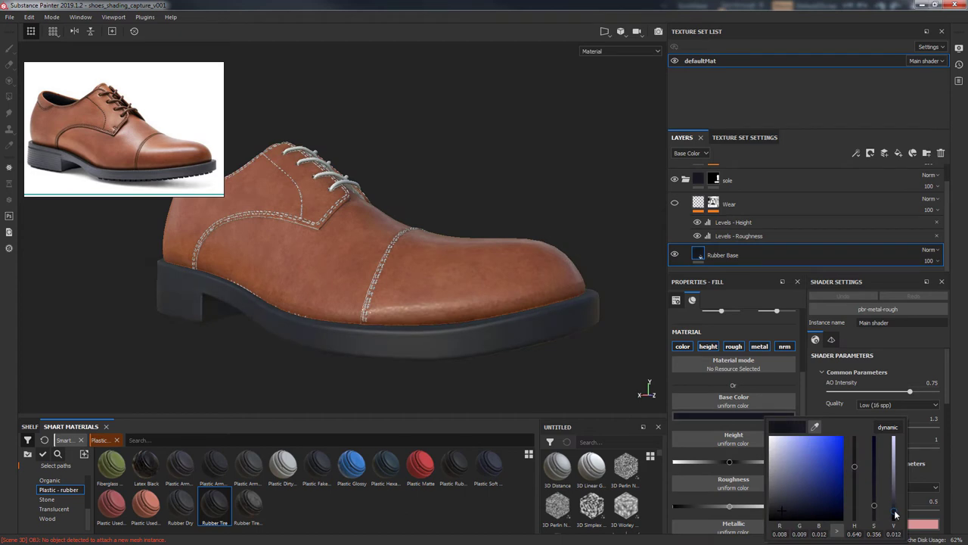
scroll(727, 469, "down", 2)
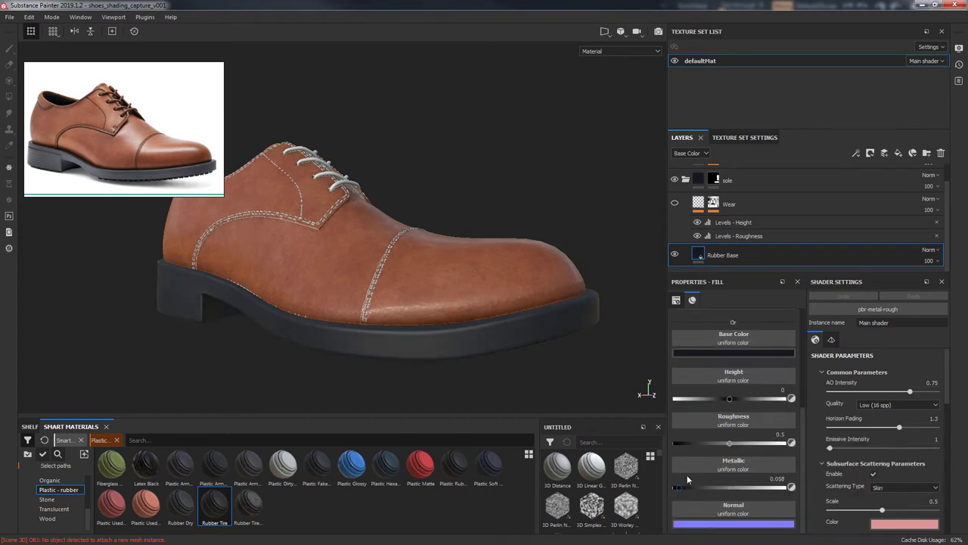
left_click_drag(715, 441, 722, 441)
left_click_drag(588, 195, 575, 208, "alt")
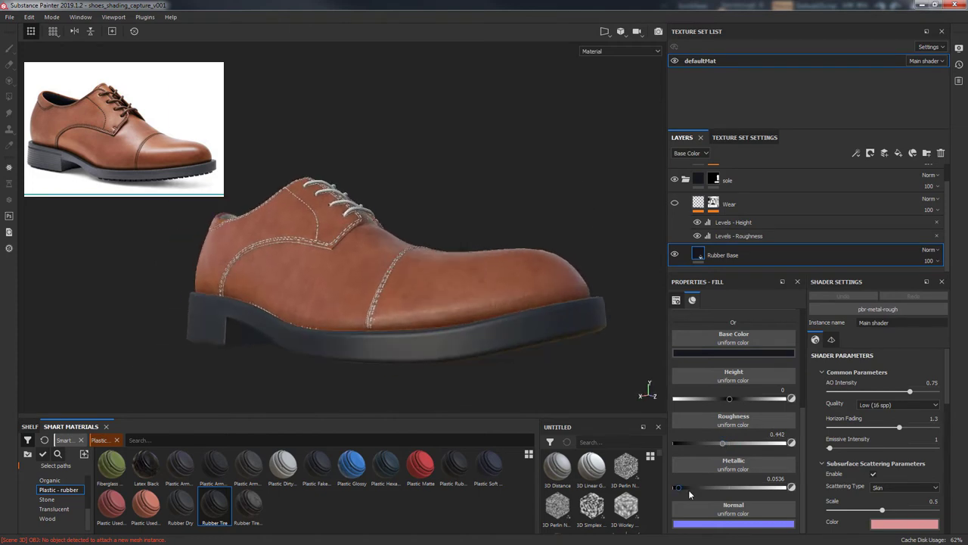
left_click_drag(687, 488, 681, 497)
mouse_move(499, 290)
left_mouse_down("alt")
mouse_move(584, 270)
mouse_move(552, 167)
left_mouse_up("alt")
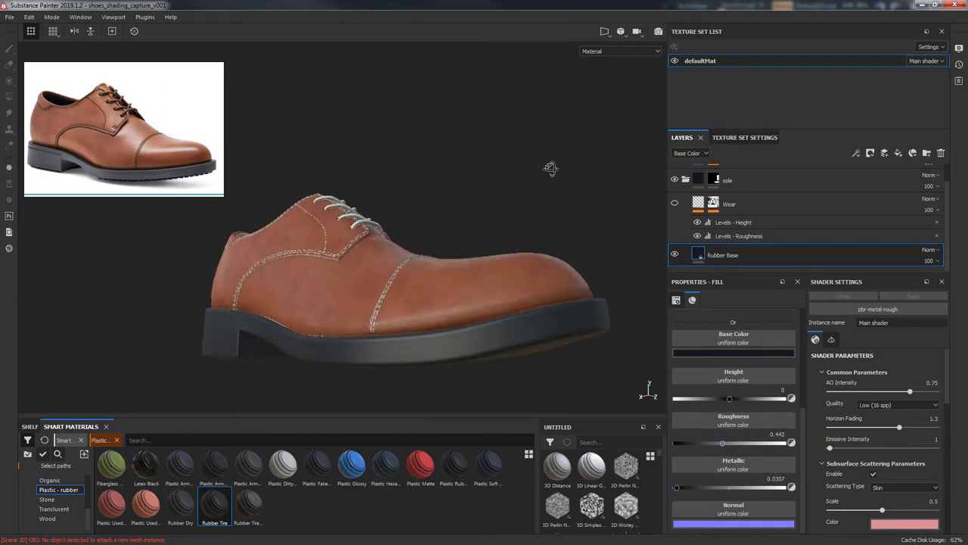
left_click_drag(804, 473, 815, 356)
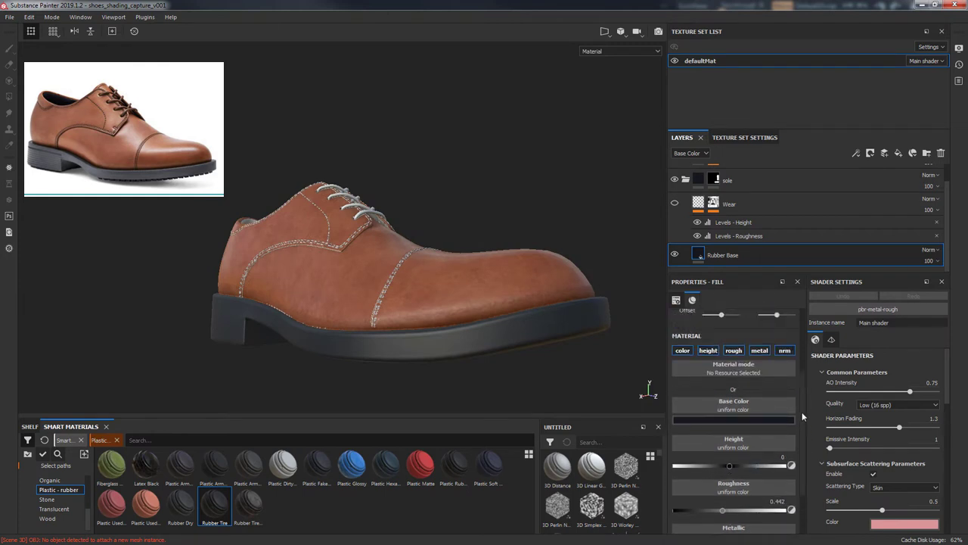
Show the Wear layer and set Anisotropic Noise as its grayscale wear texture
left_click(674, 203)
left_click(713, 203)
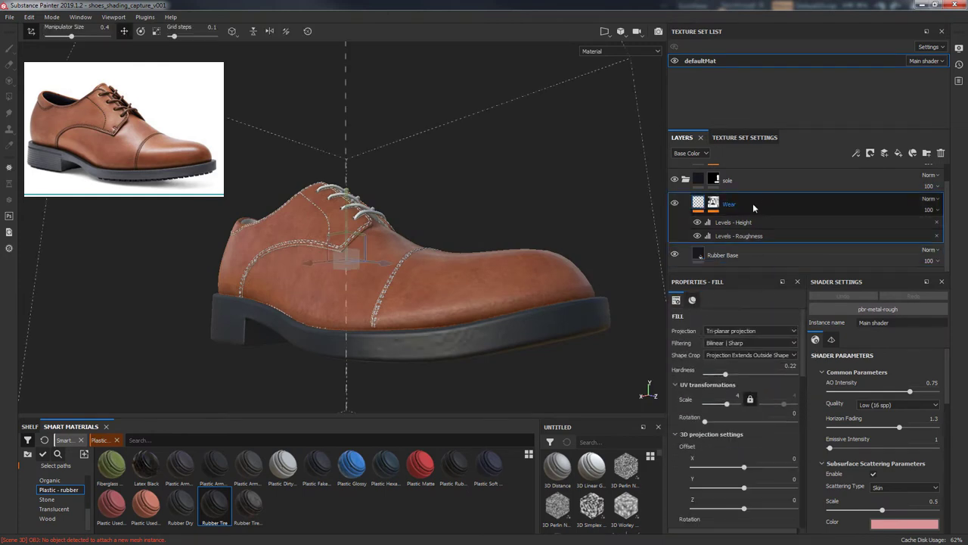
left_click(734, 235)
left_click(743, 456)
left_click(764, 376)
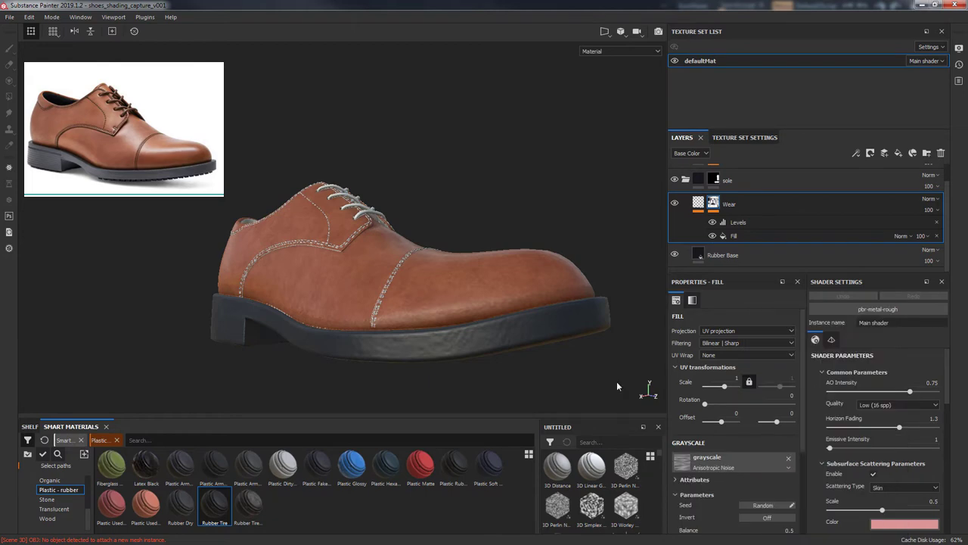
key("F1")
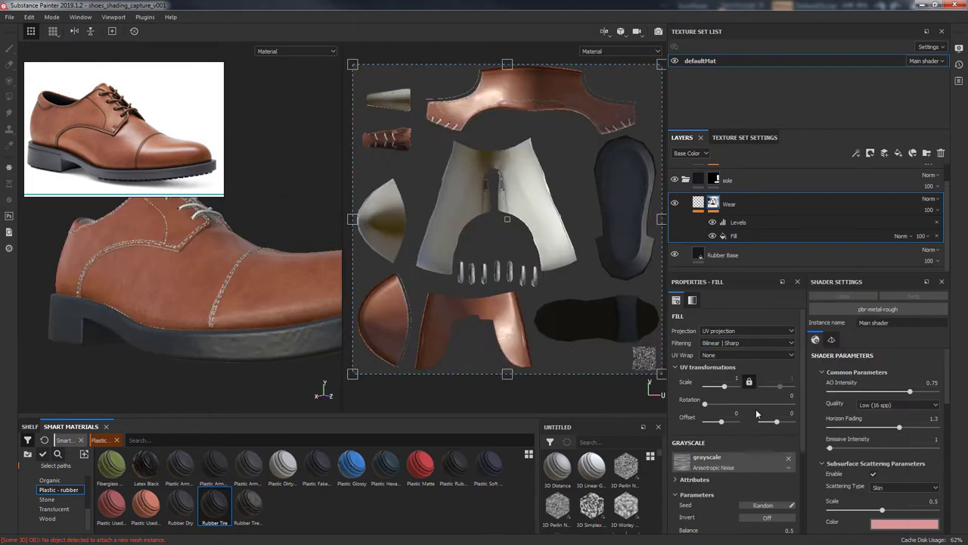
Make the anisotropic noise repeat horizontally and enlarge its scale to about 10
left_click(745, 355)
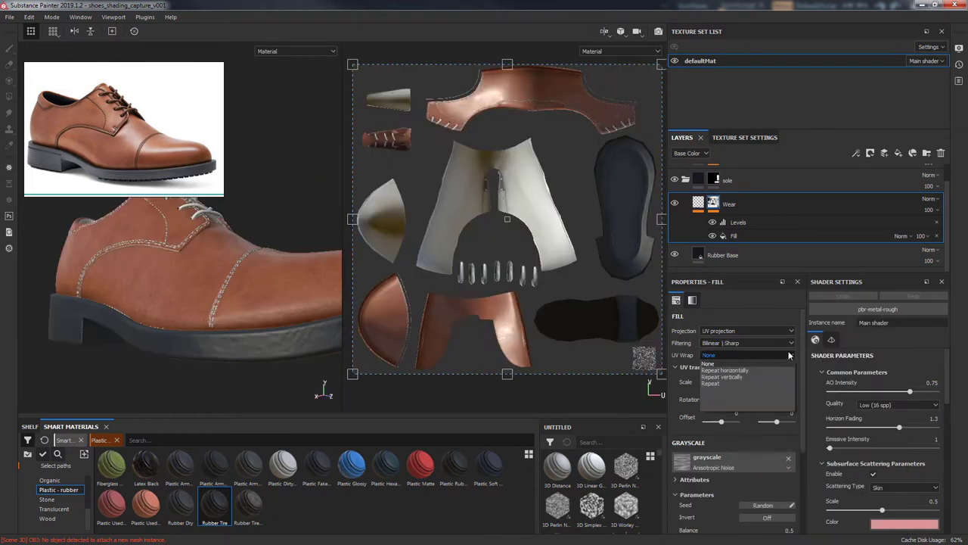
left_click(754, 375)
left_click_drag(724, 386, 728, 386)
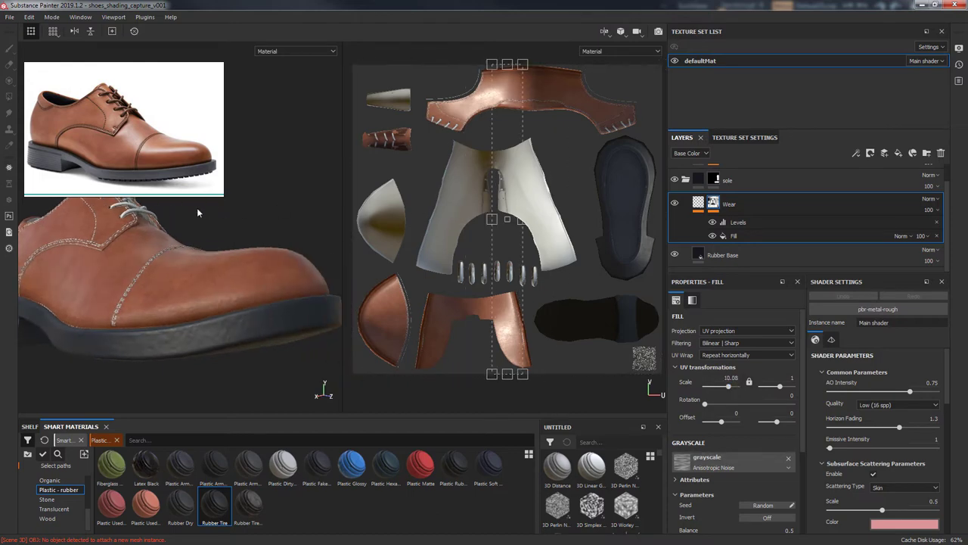
left_click_drag(721, 421, 721, 421)
left_click_drag(728, 386, 730, 388)
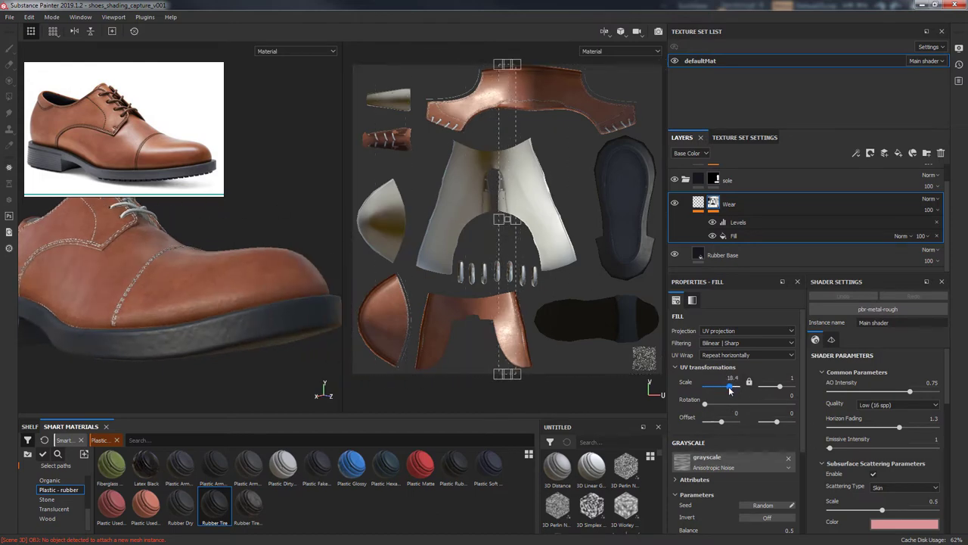
scroll(755, 479, "down", 2)
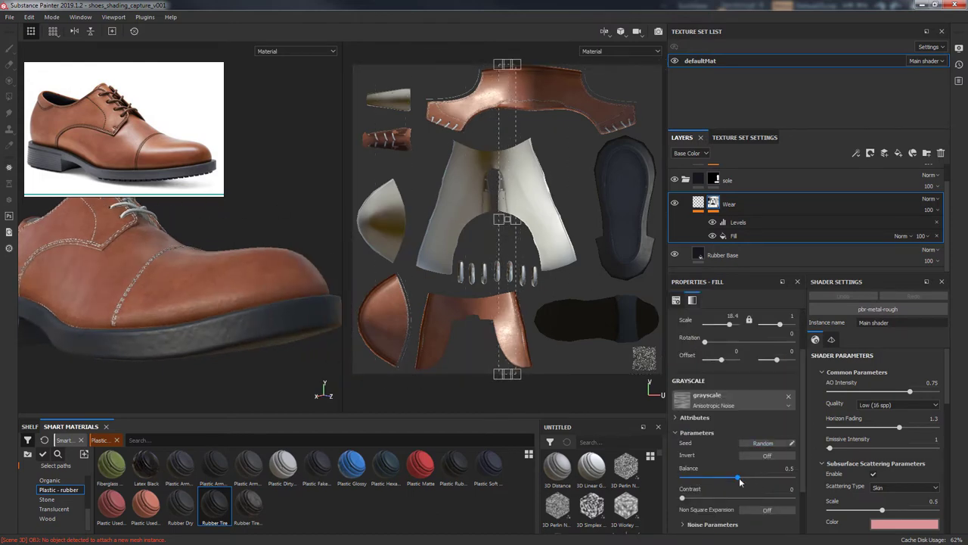
scroll(772, 484, "down", 3)
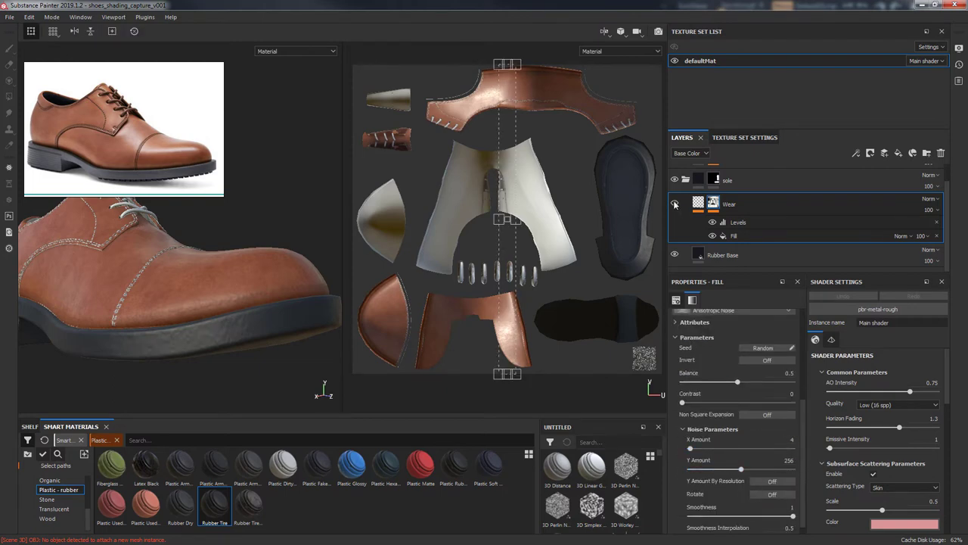
scroll(772, 340, "up", 5)
Reset the noise wrapping, reapply horizontal repeat, and bring the scale to about -4.74
left_click(748, 355)
left_click(738, 378)
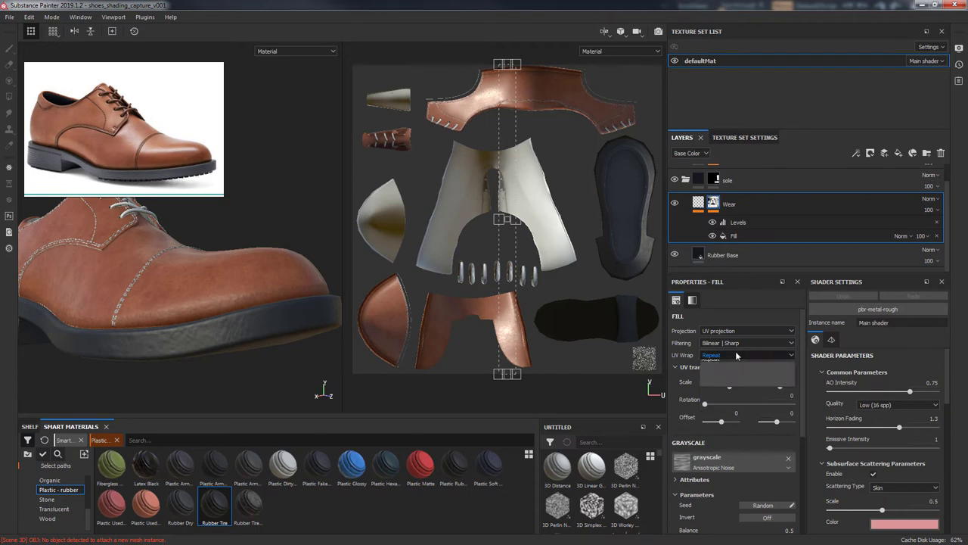
left_click(725, 370)
left_click_drag(711, 383, 716, 388)
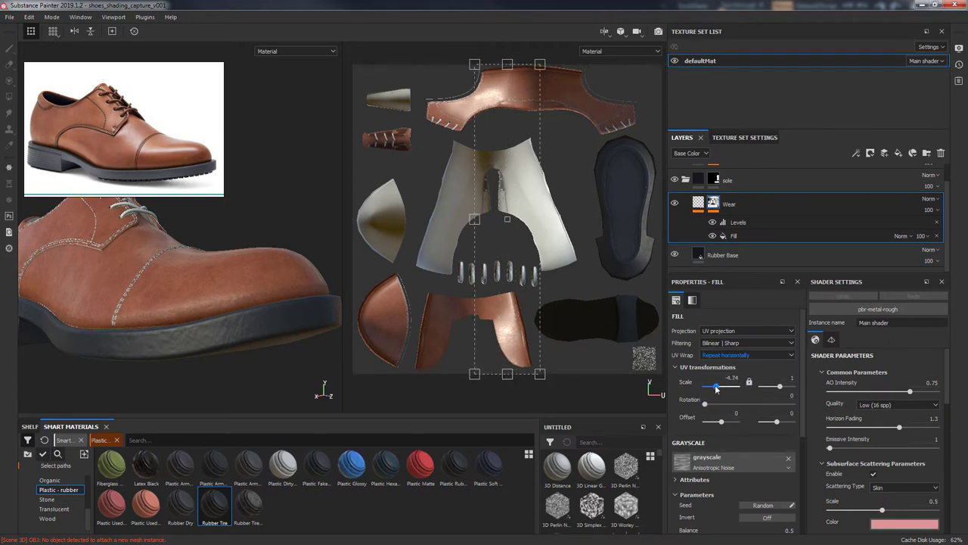
scroll(801, 435, "down", 3)
scroll(800, 402, "down", 2)
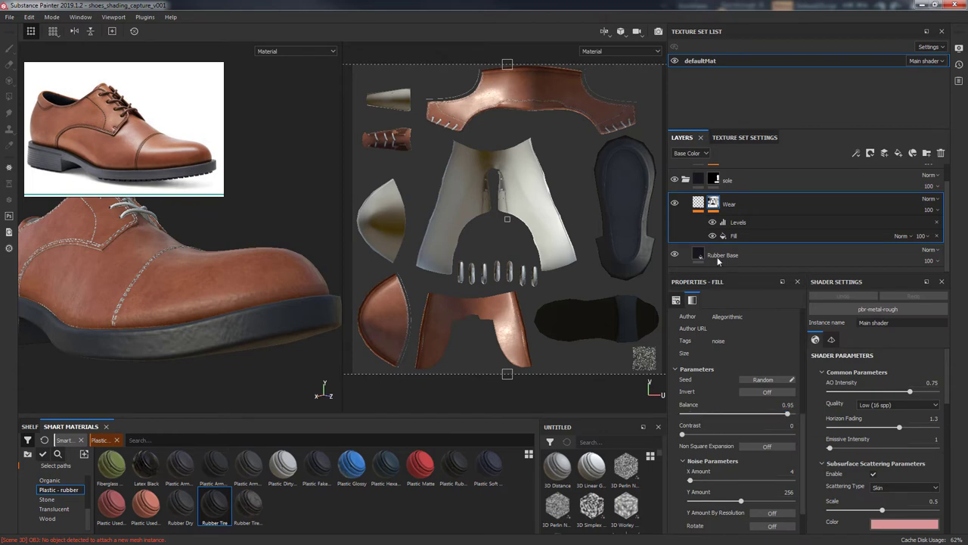
Switch to the Wear layer's Levels adjustment, checking the fill's noise settings in between
left_click(745, 223)
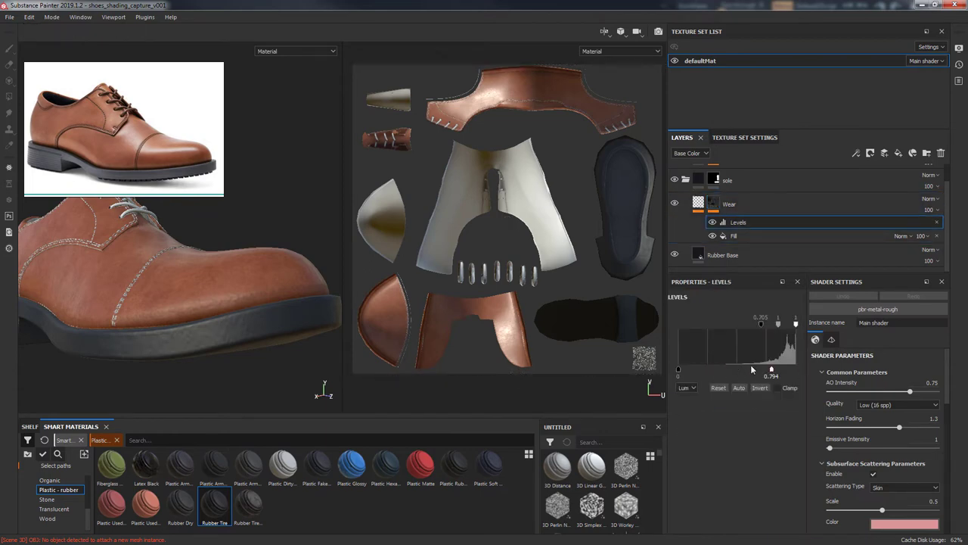
left_click(779, 235)
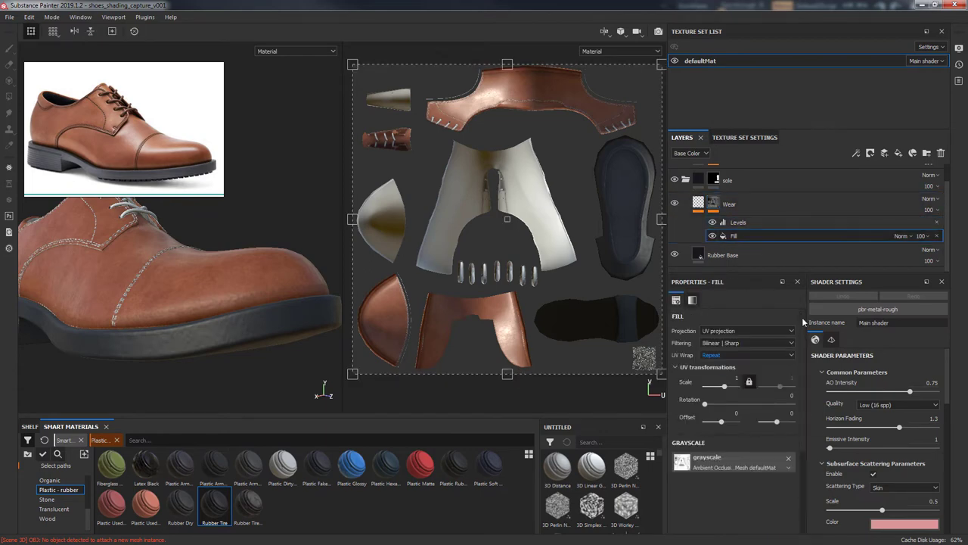
left_click(745, 223)
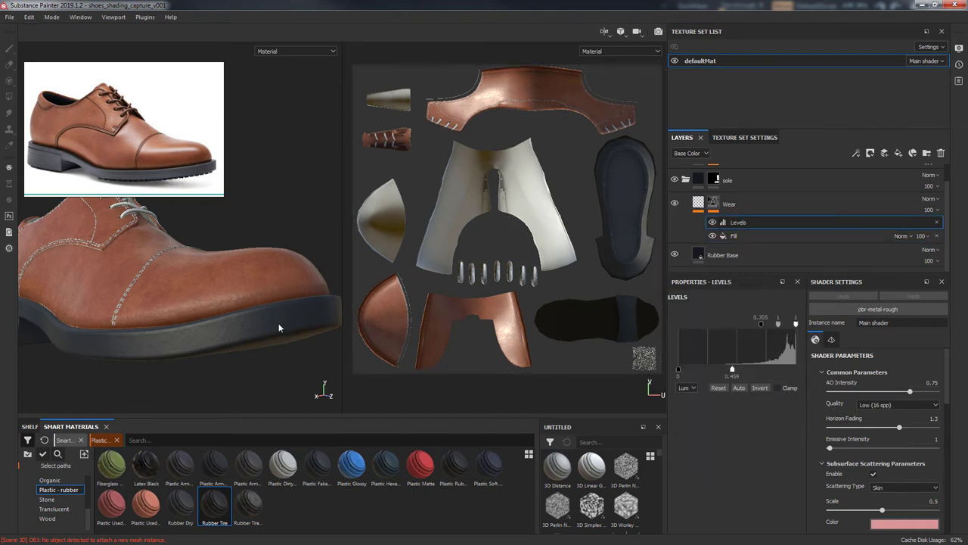
left_click_drag(278, 328, 184, 275, "alt")
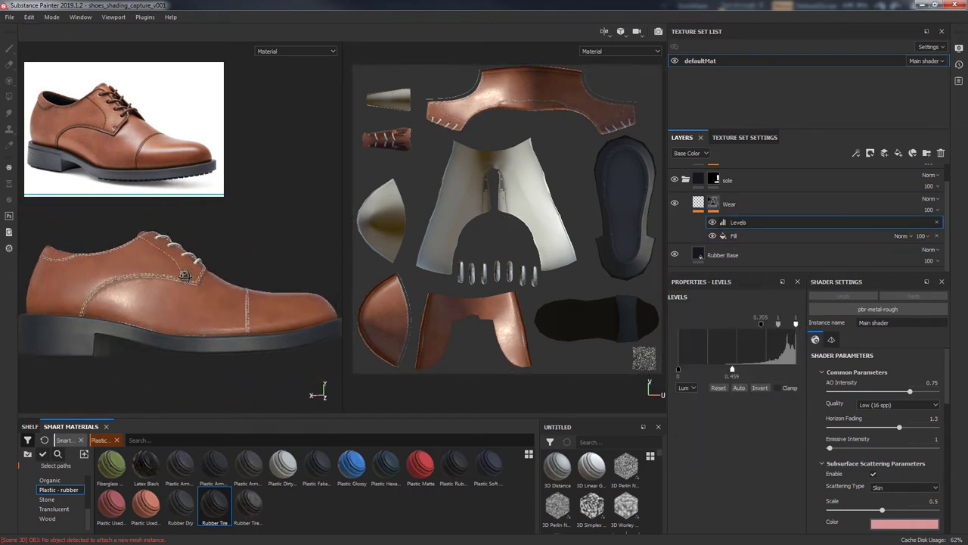
scroll(184, 275, "up", 3)
Collapse the sole folder and add the Fabric Burlap smart material as a new layer
key("f")
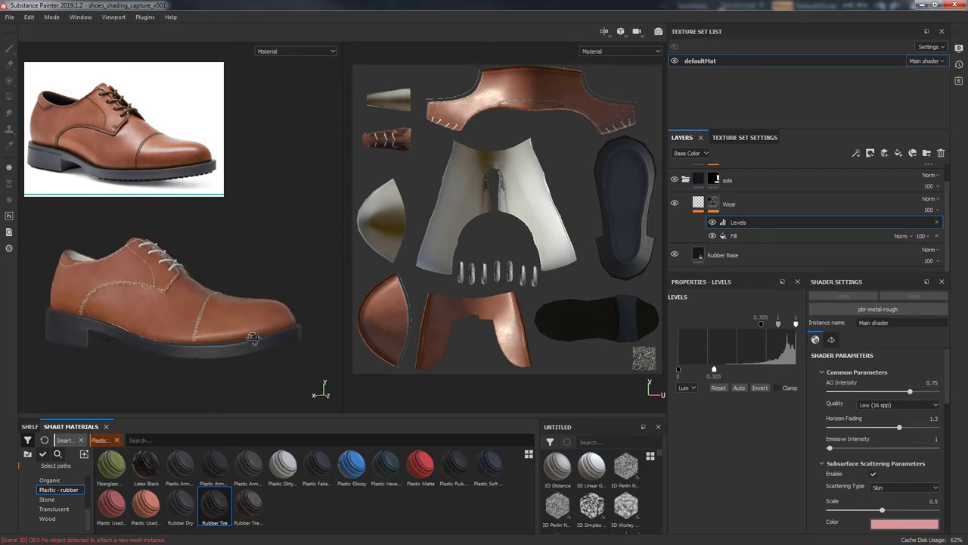
left_click(726, 204)
left_click(686, 180)
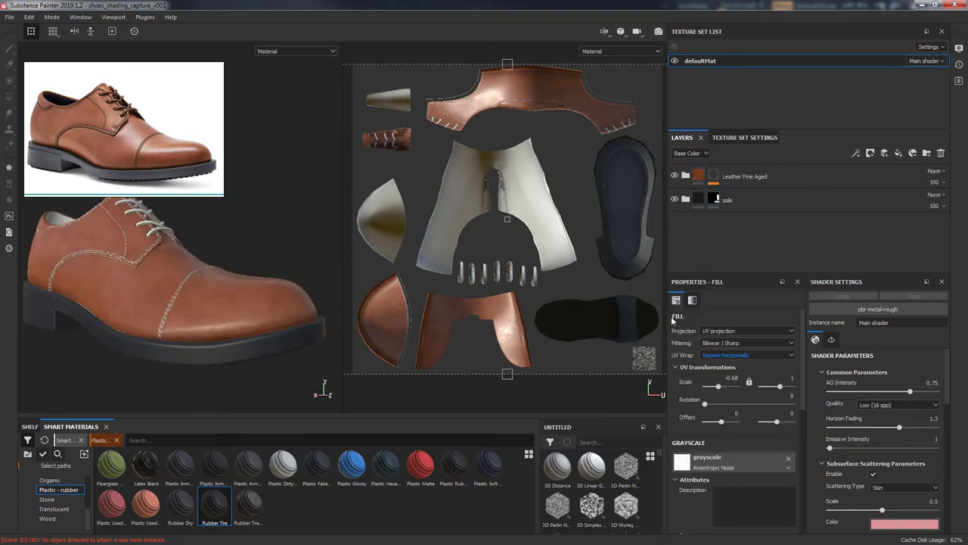
scroll(92, 500, "up", 5)
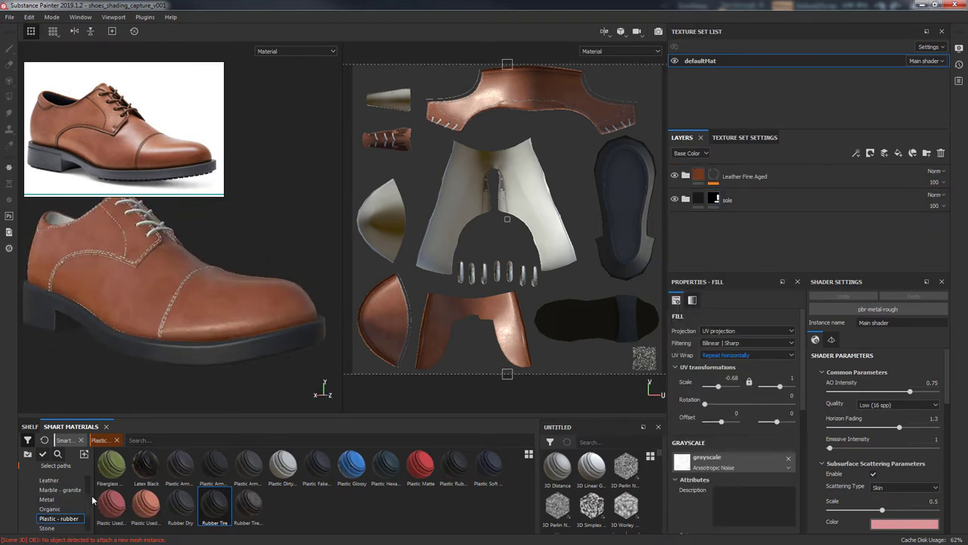
left_click_drag(769, 168, 760, 176)
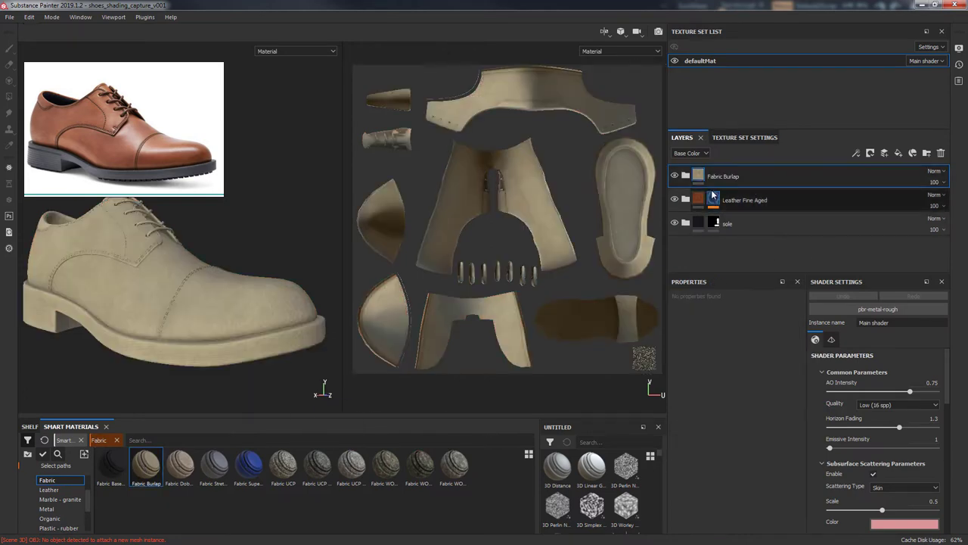
Give Fabric Burlap a black mask and polygon-fill the shoe laces into it
right_click(713, 180)
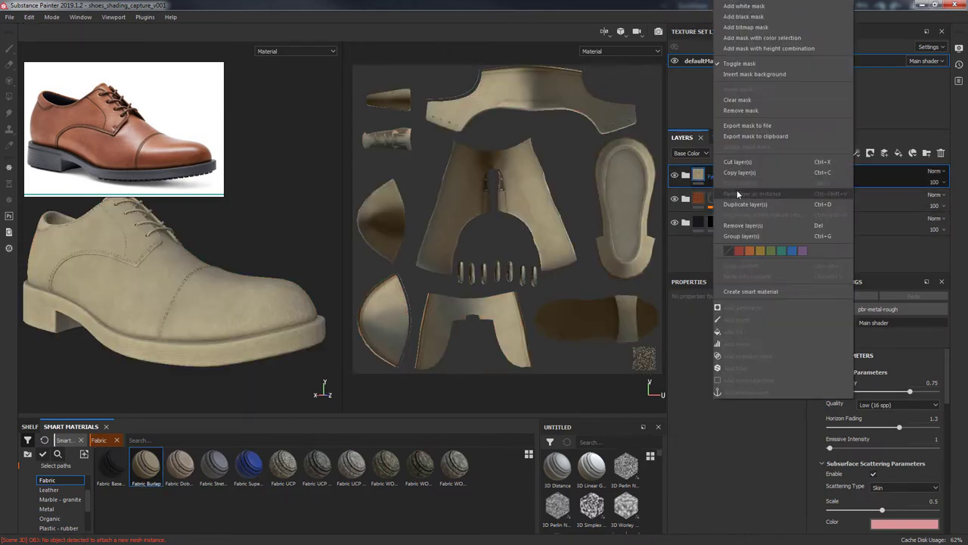
left_click(747, 37)
key("4")
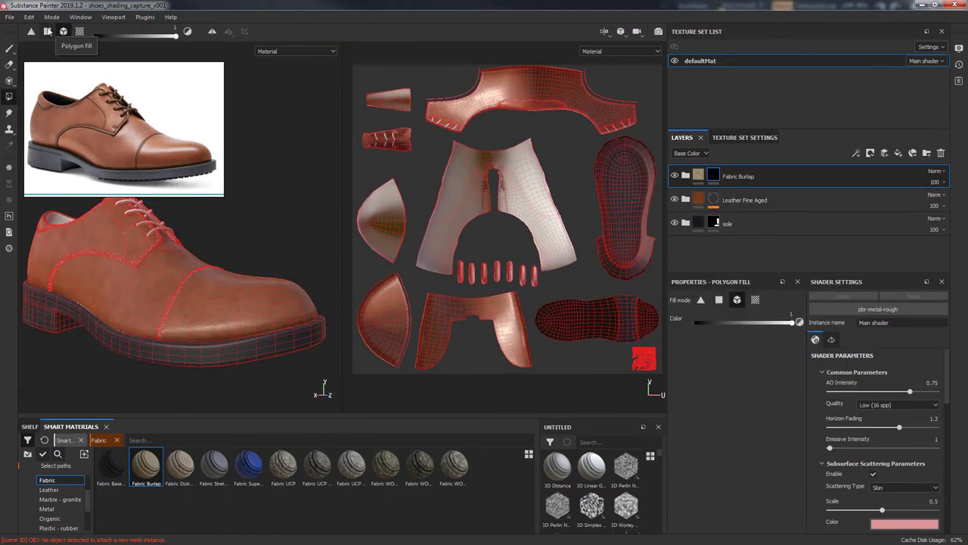
left_click(9, 49)
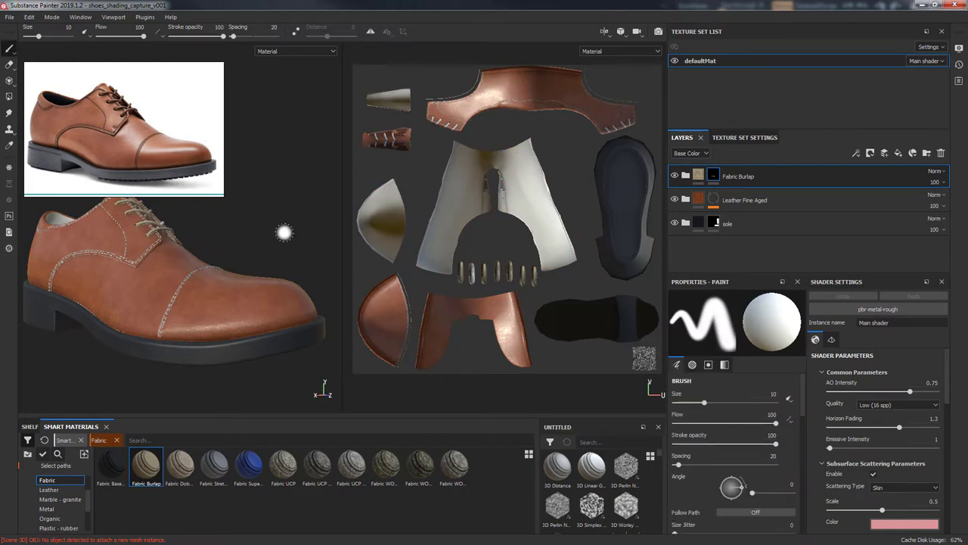
scroll(281, 232, "up", 3)
scroll(227, 258, "up", 3)
mouse_move(190, 277)
left_mouse_down("alt")
mouse_move(200, 251)
mouse_move(241, 319)
left_mouse_up("alt")
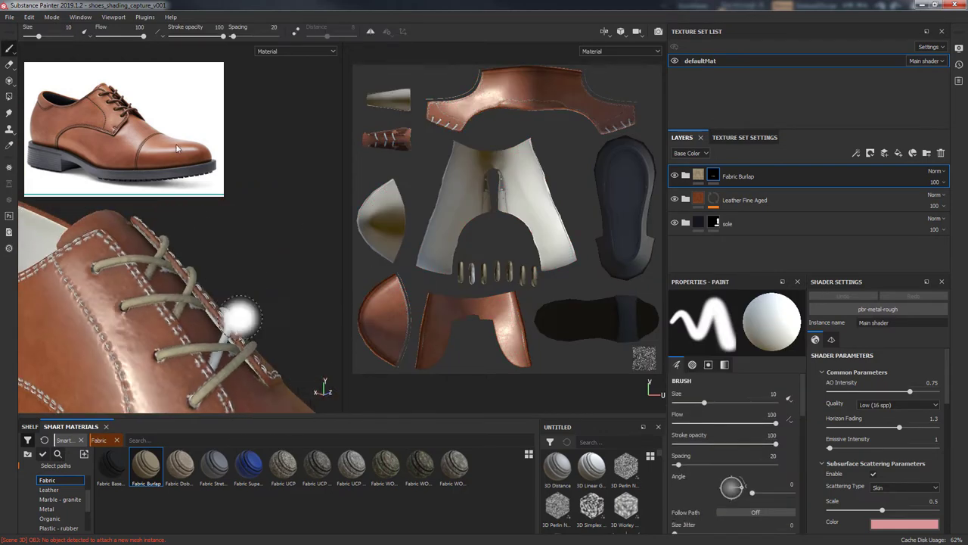
key("4")
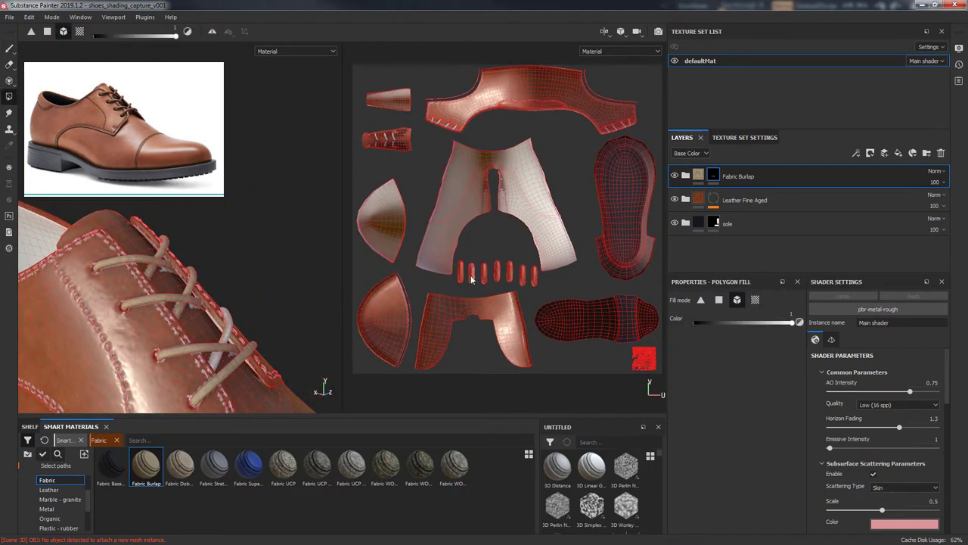
key("1")
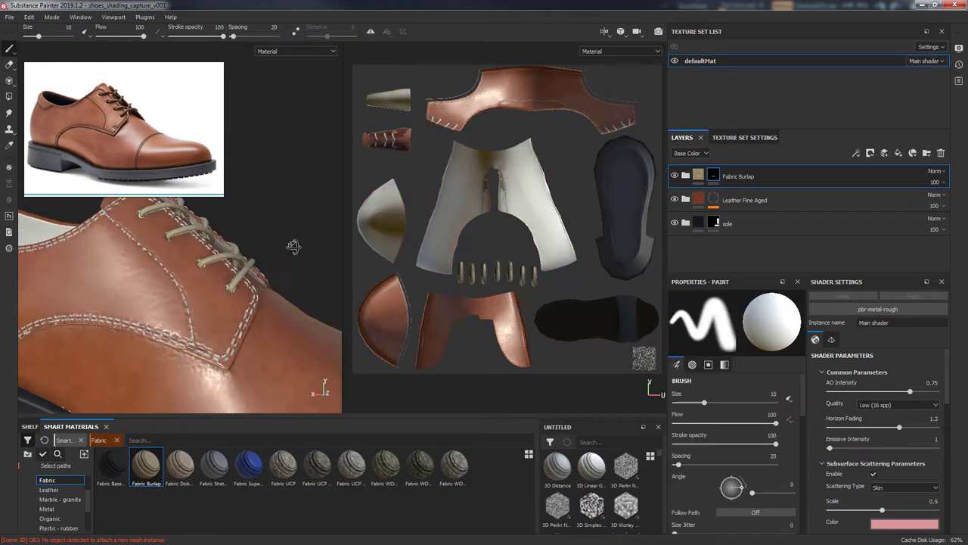
left_click_drag(260, 235, 343, 302, "alt")
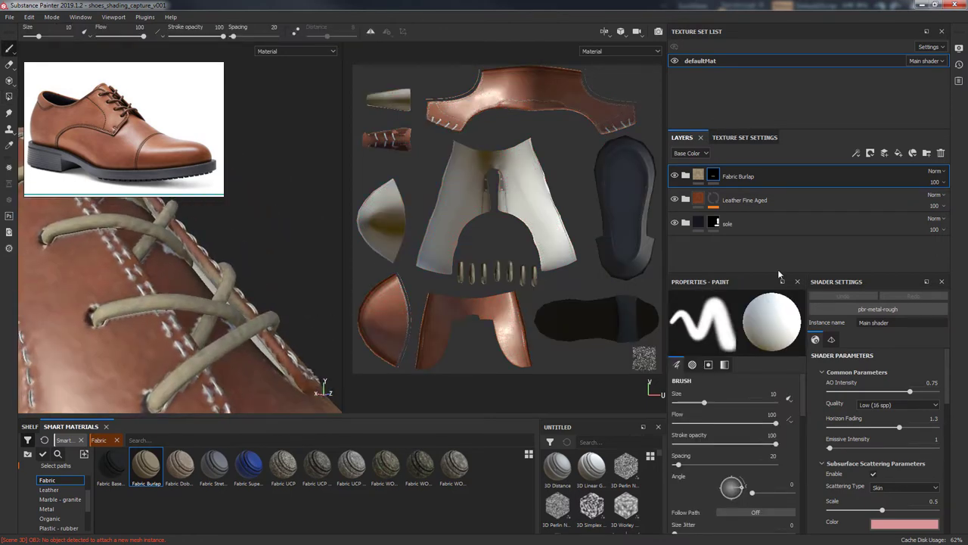
Expand the Fabric Burlap folder and hide one of its sub-layers
left_click(737, 176)
left_click(685, 176)
left_click(675, 223)
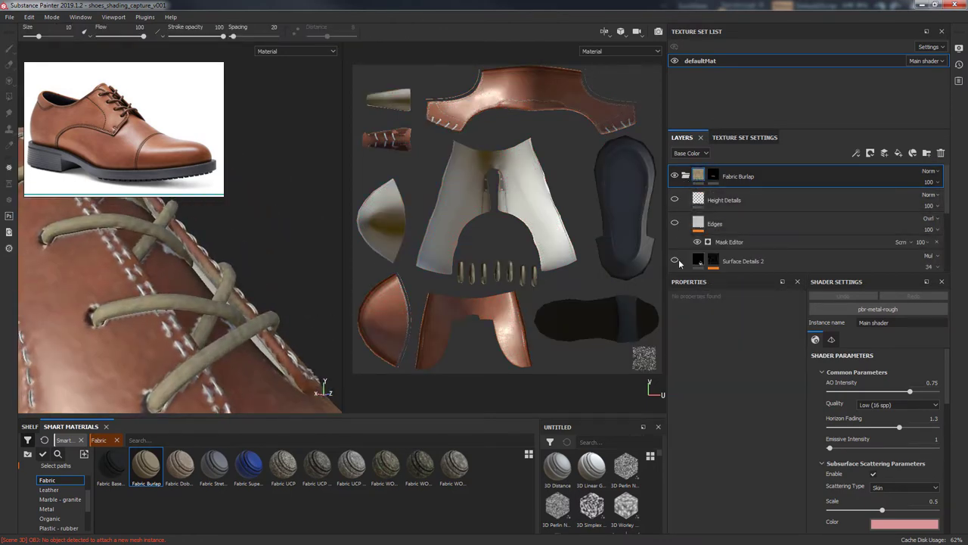
left_click_drag(947, 186, 948, 244)
Make the laces' Base Color fill visible and sample a brown from the reference photo, tweaking its saturation
scroll(949, 244, "up", 1)
left_click(721, 240)
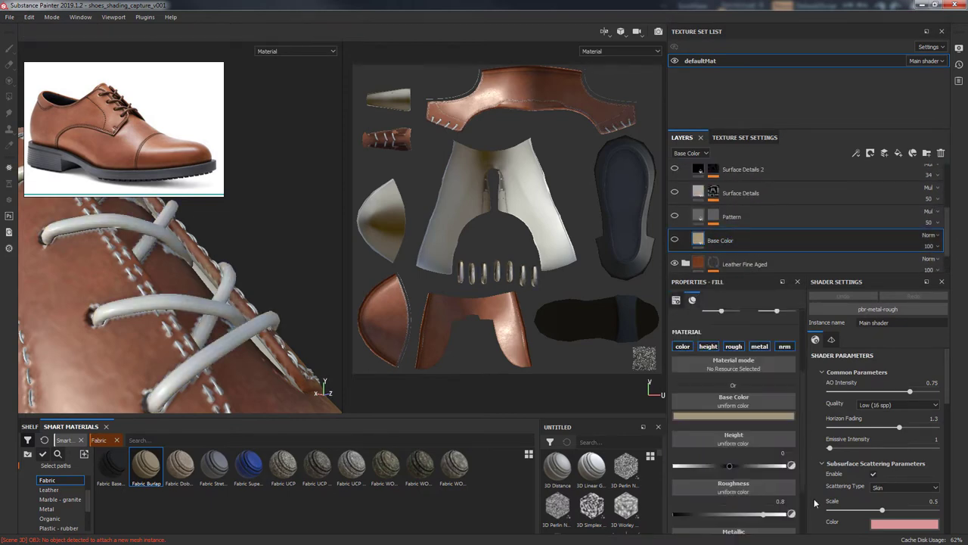
left_click(734, 376)
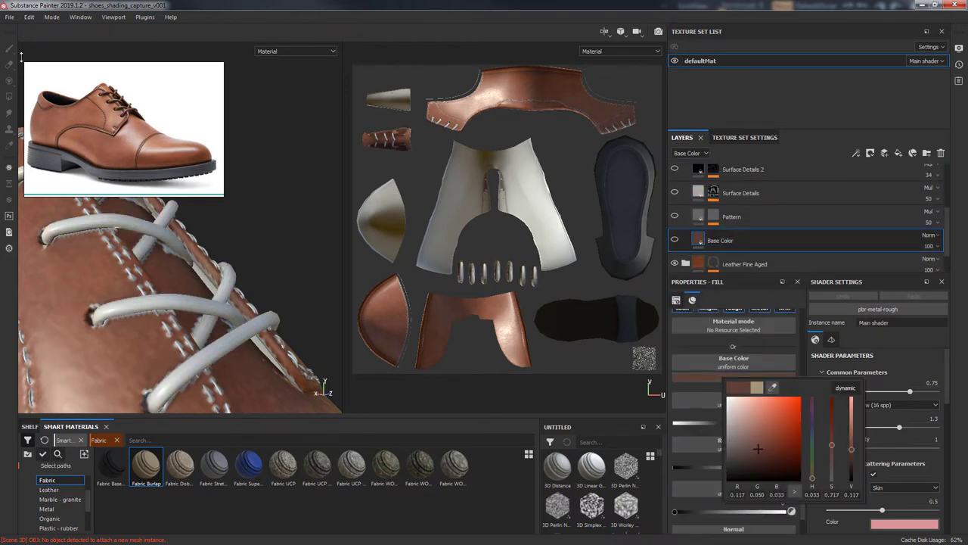
left_click(674, 240)
left_click(734, 376)
left_click(786, 384)
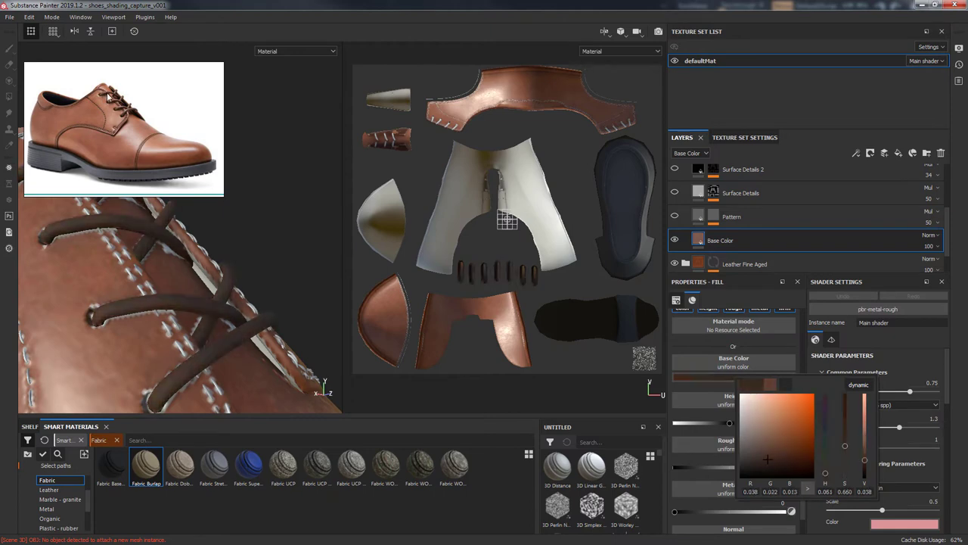
left_click_drag(107, 98, 103, 97)
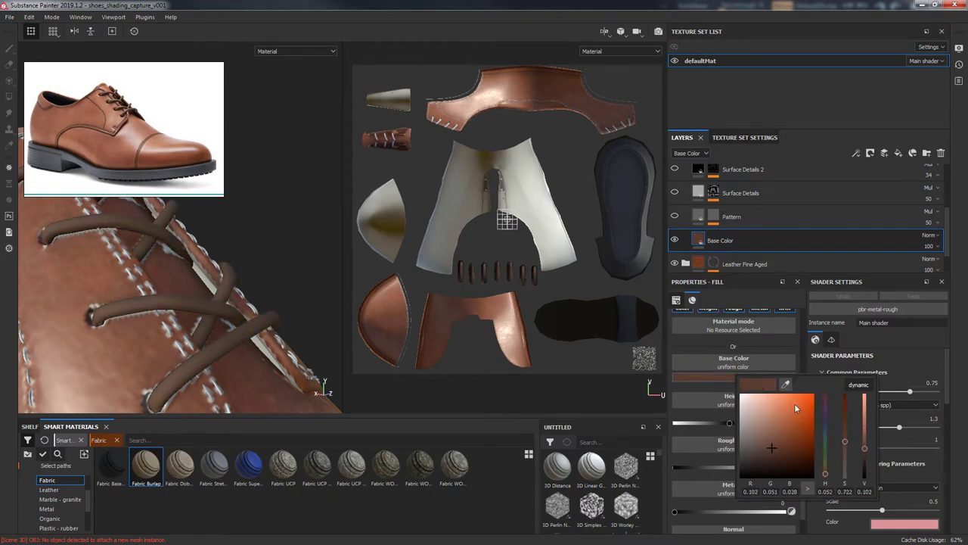
left_click_drag(794, 403, 769, 442)
left_click_drag(844, 449, 866, 445)
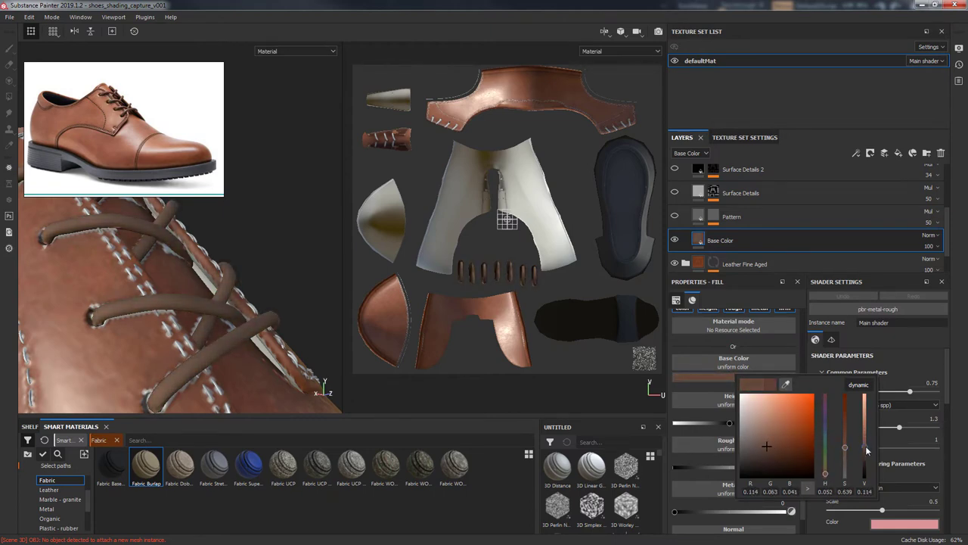
mouse_move(766, 447)
left_mouse_down()
mouse_move(783, 433)
mouse_move(771, 437)
mouse_move(783, 443)
left_mouse_up()
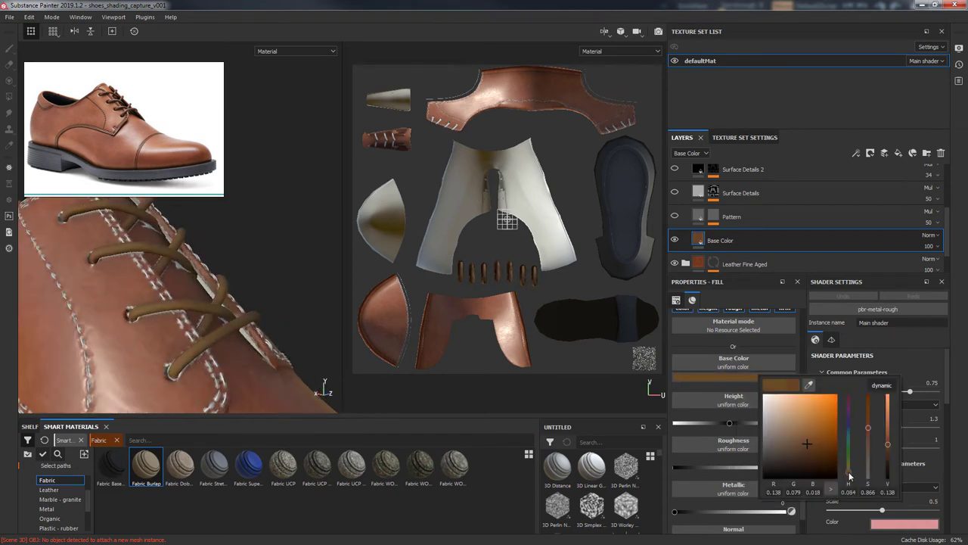
Darken and saturate the lace brown in the Base Color picker
left_click_drag(277, 315, 318, 302, "alt")
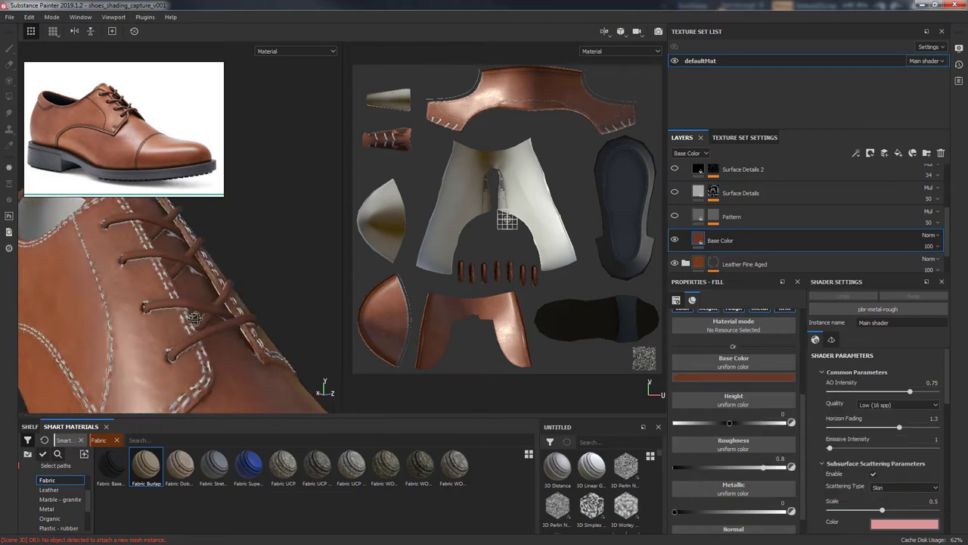
left_click(771, 375)
left_click(899, 451)
left_click_drag(899, 451, 900, 460)
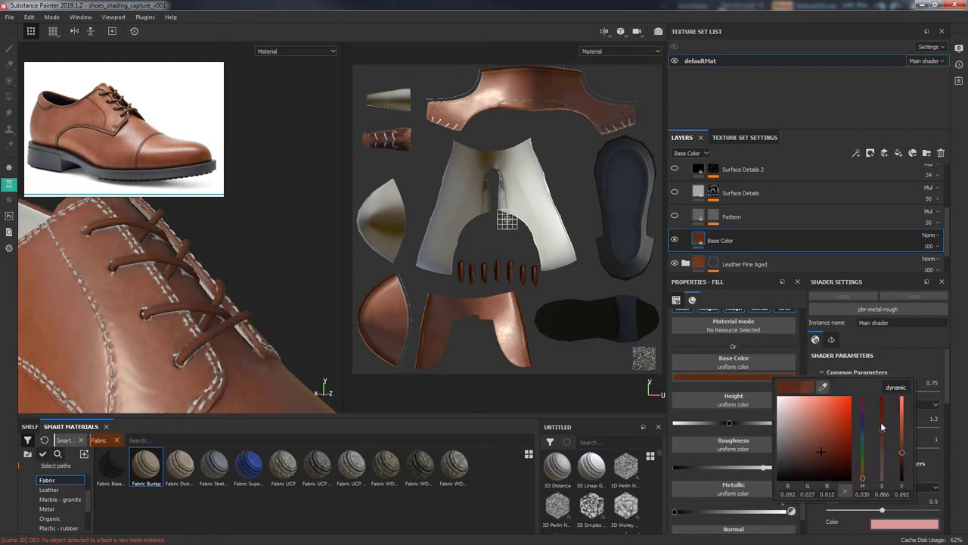
left_click(881, 422)
Shift the lace hue toward red and lower its value, then brighten it slightly
left_click_drag(333, 342, 283, 287, "alt")
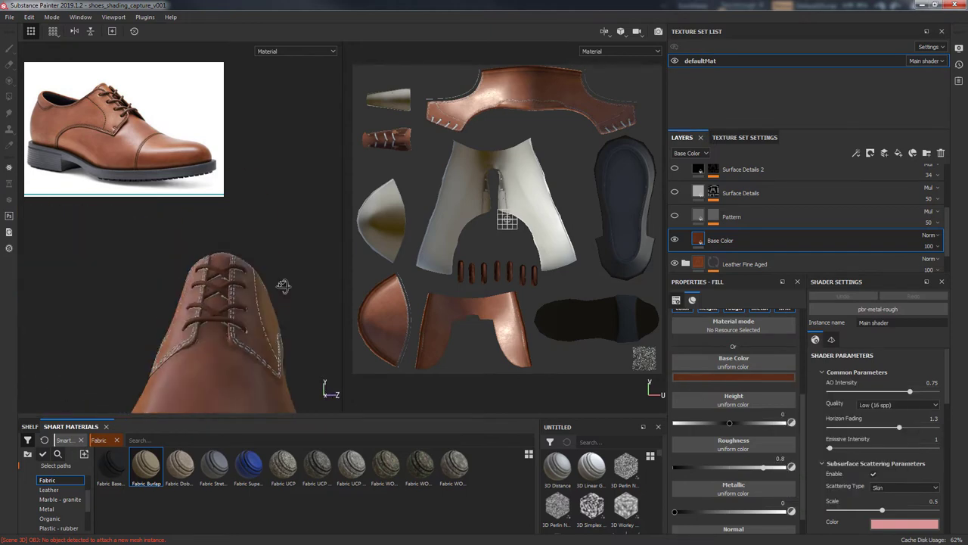
left_click(790, 378)
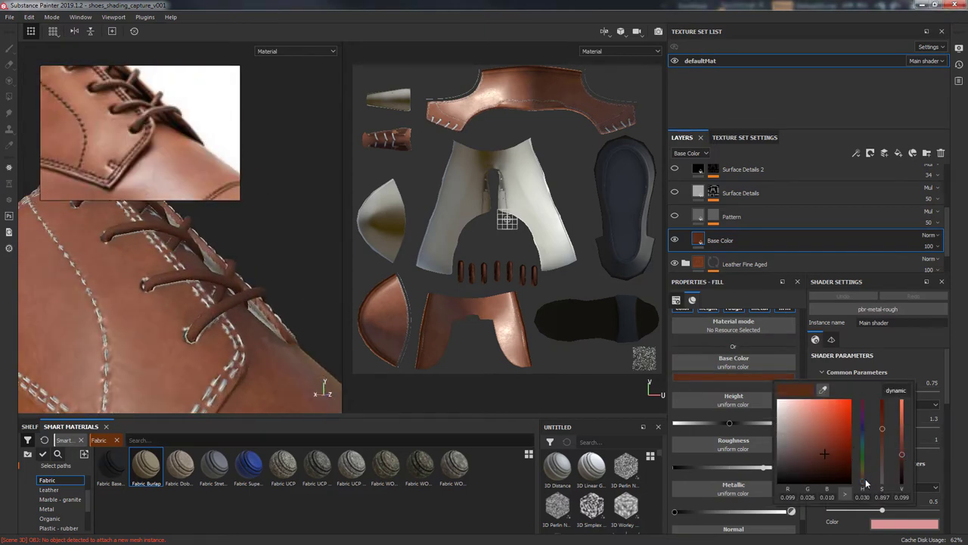
left_click_drag(303, 328, 281, 340, "alt")
left_click(783, 377)
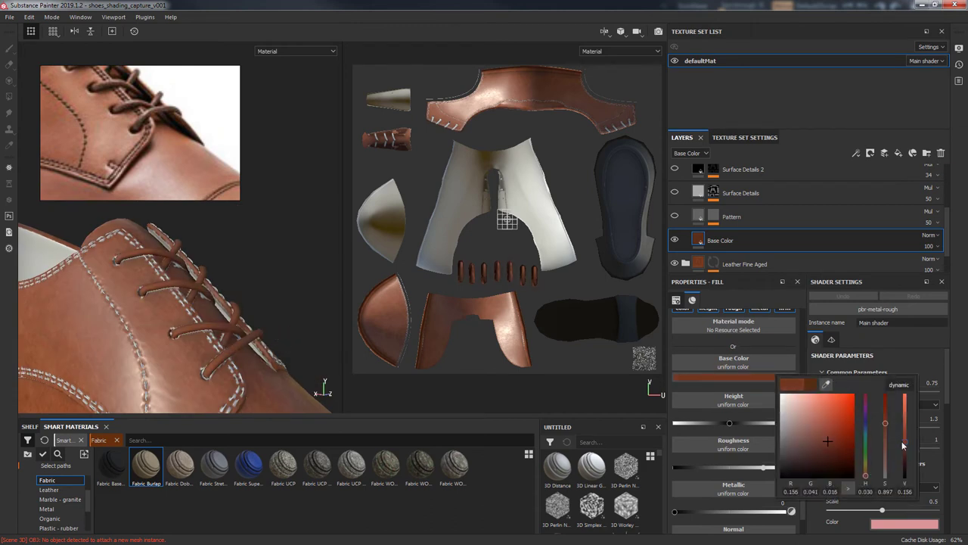
left_click_drag(852, 448, 832, 450)
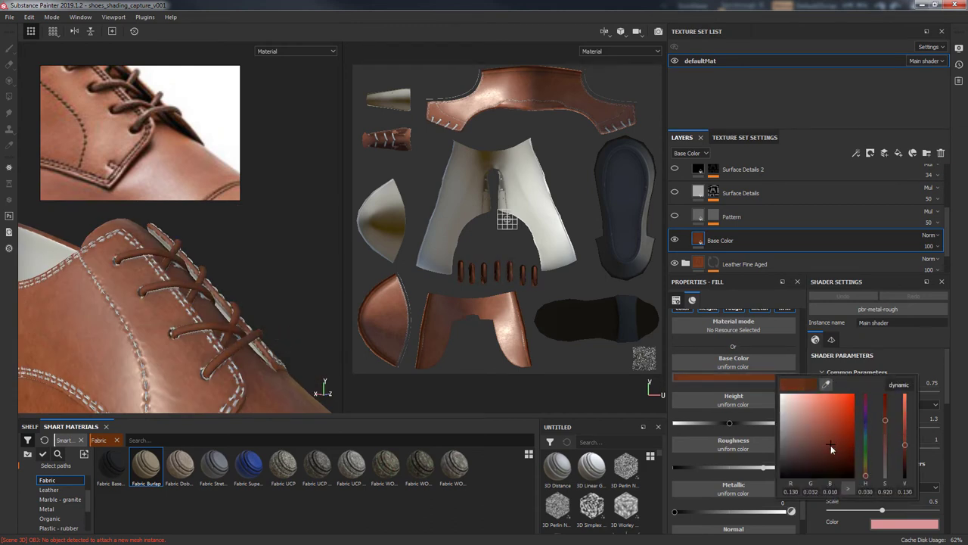
left_click_drag(866, 478, 870, 482)
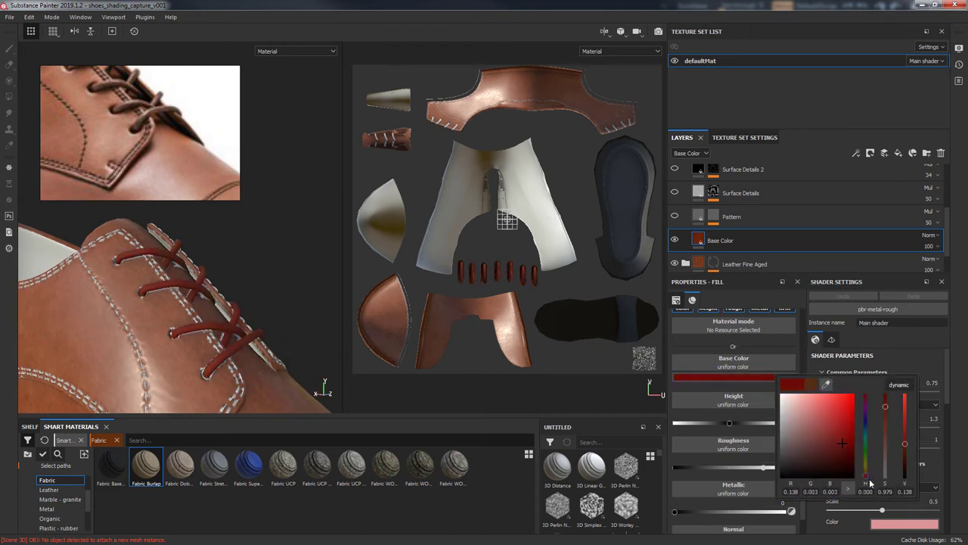
left_click_drag(905, 431, 905, 442)
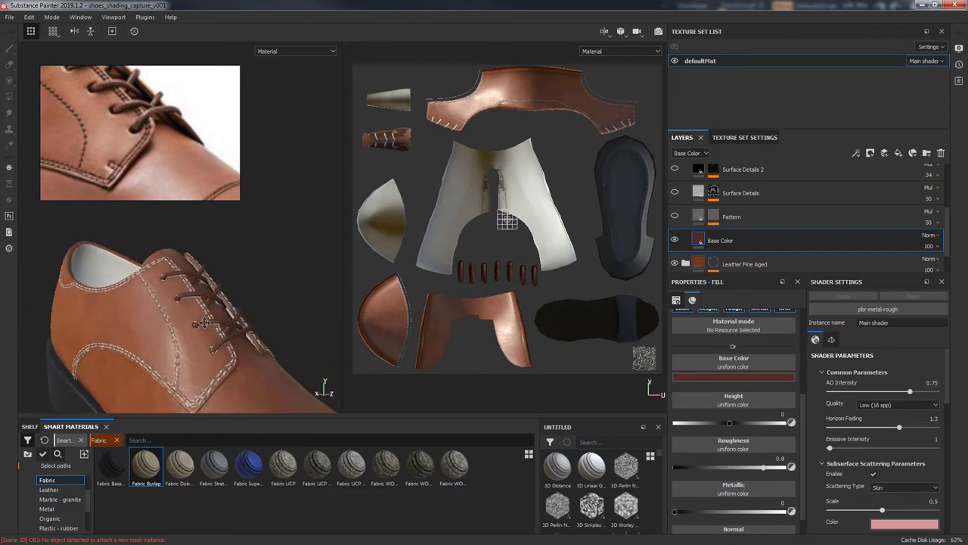
left_click_drag(900, 450, 901, 444)
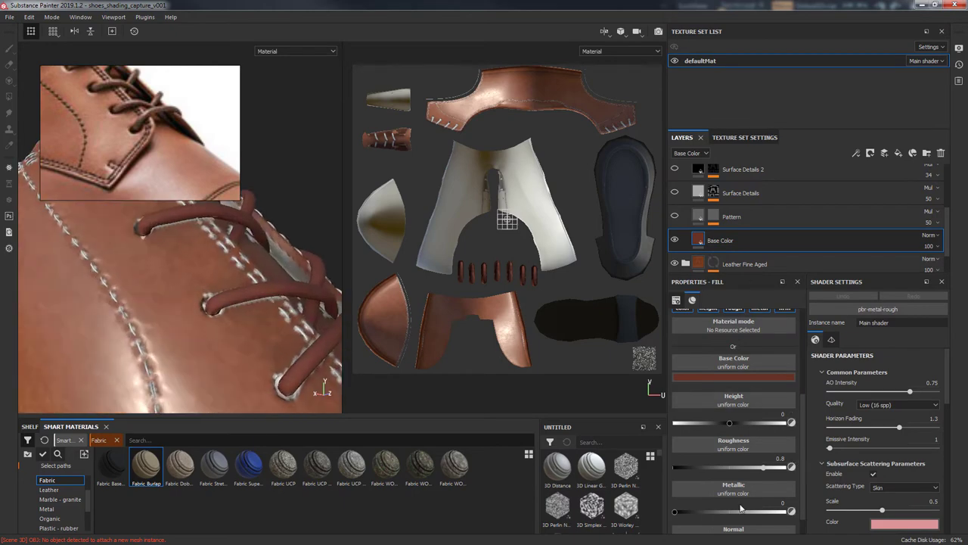
scroll(742, 508, "down", 1)
Raise the laces' Metallic slightly to about 0.12 and switch to the 3D-only view
left_click(679, 487)
key("F2")
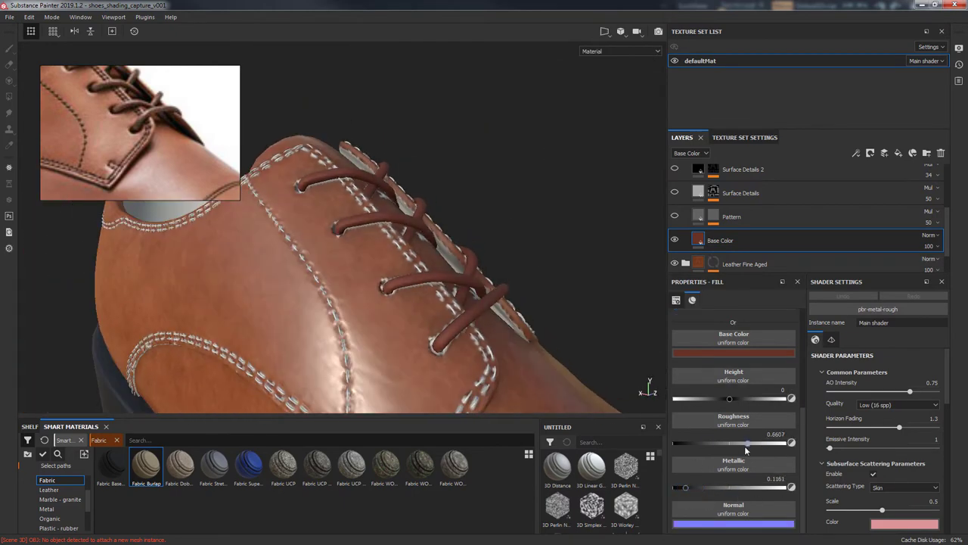
scroll(736, 451, "up", 5)
Set the laces' Pattern layer tiling scale to 32
left_click(683, 218)
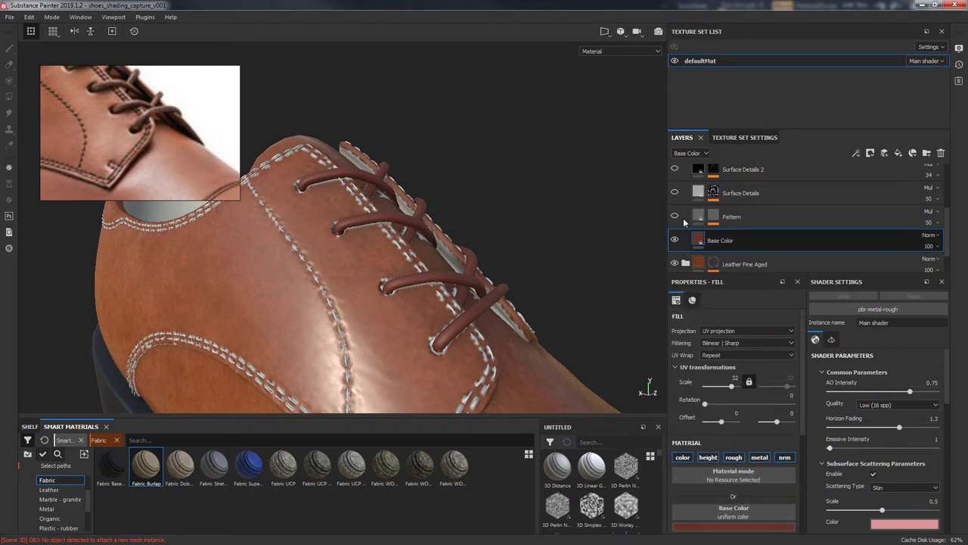
mouse_move(573, 356)
left_mouse_down("alt")
mouse_move(559, 312)
mouse_move(732, 217)
left_mouse_up("alt")
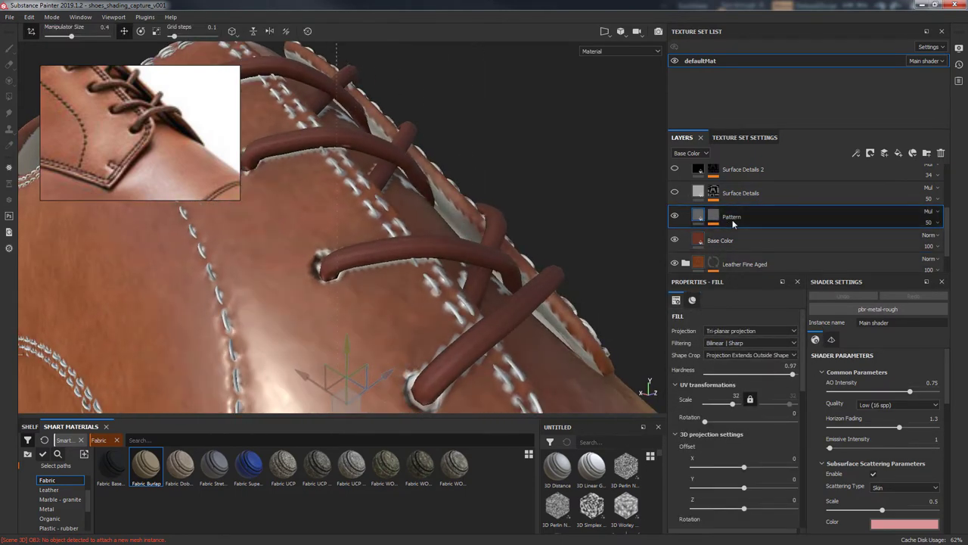
scroll(944, 222, "up", 2)
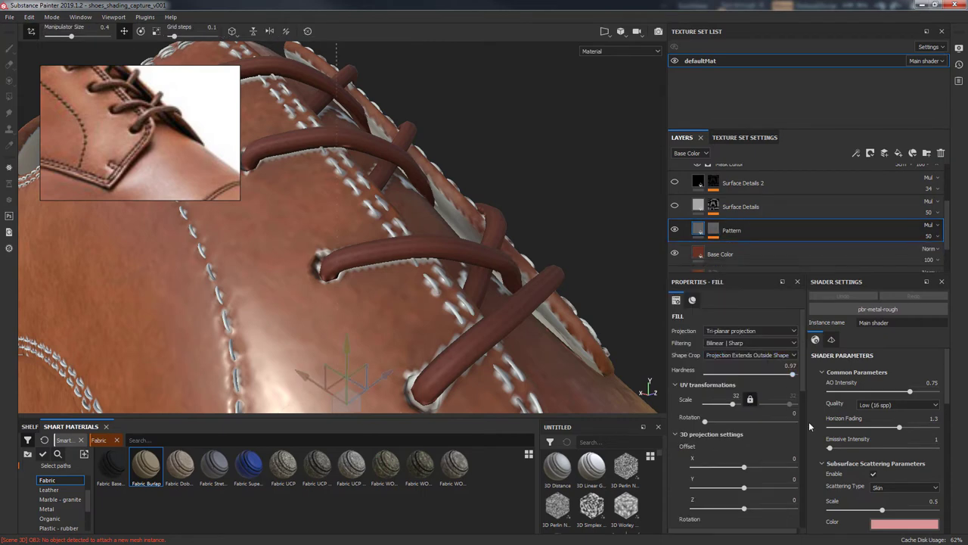
scroll(802, 454, "down", 5)
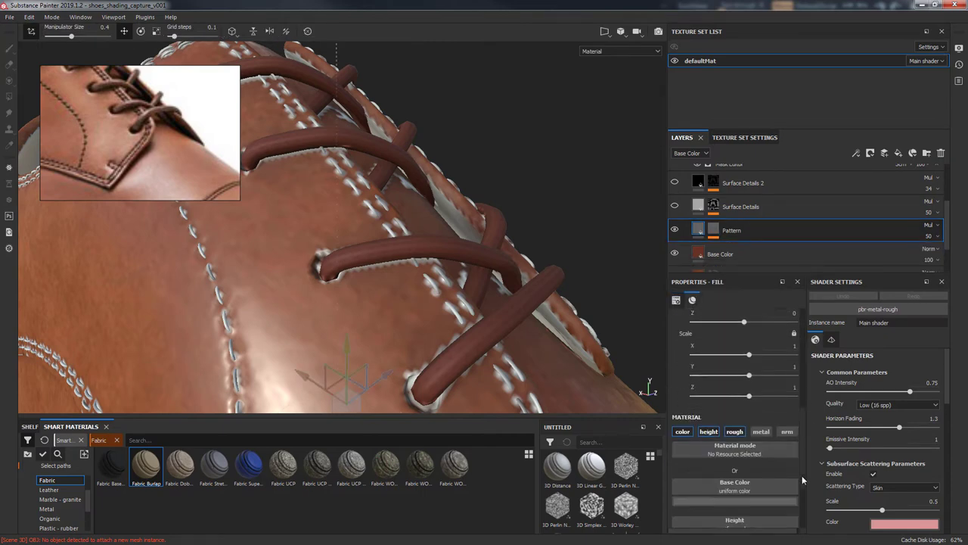
scroll(794, 484, "down", 2)
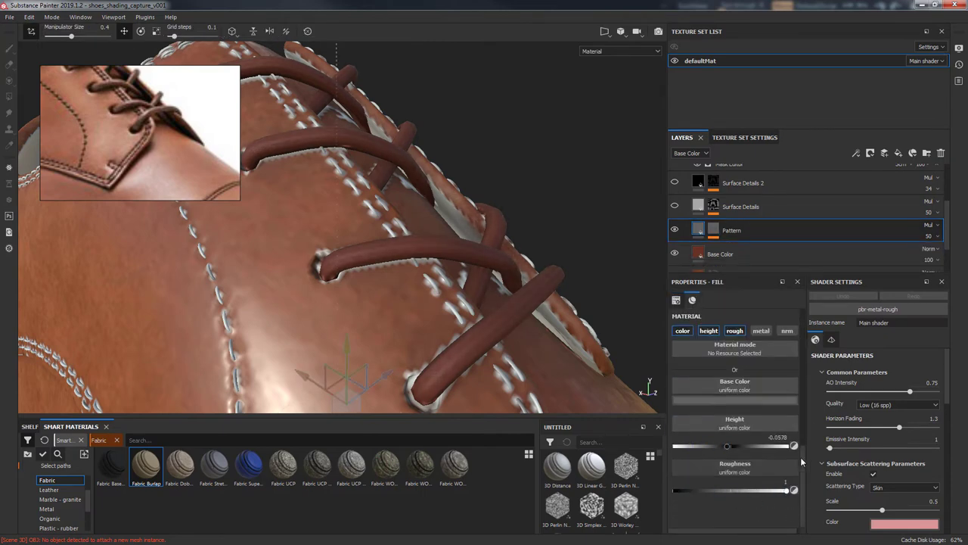
scroll(794, 447, "up", 3)
scroll(772, 401, "up", 2)
scroll(752, 363, "up", 2)
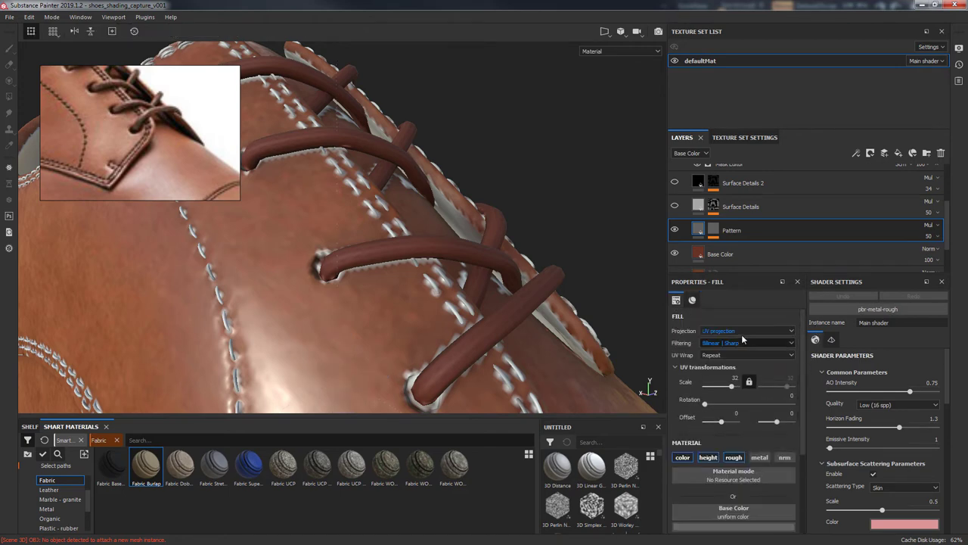
left_click_drag(700, 385, 731, 385)
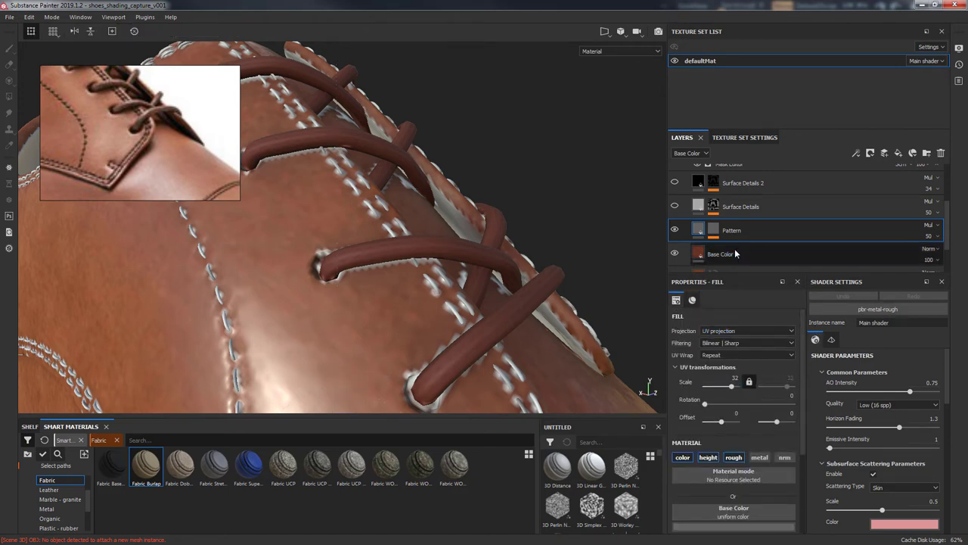
Review the laces' Surface Details 2, Base Color and Pattern layers
left_click(681, 184)
scroll(757, 394, "down", 3)
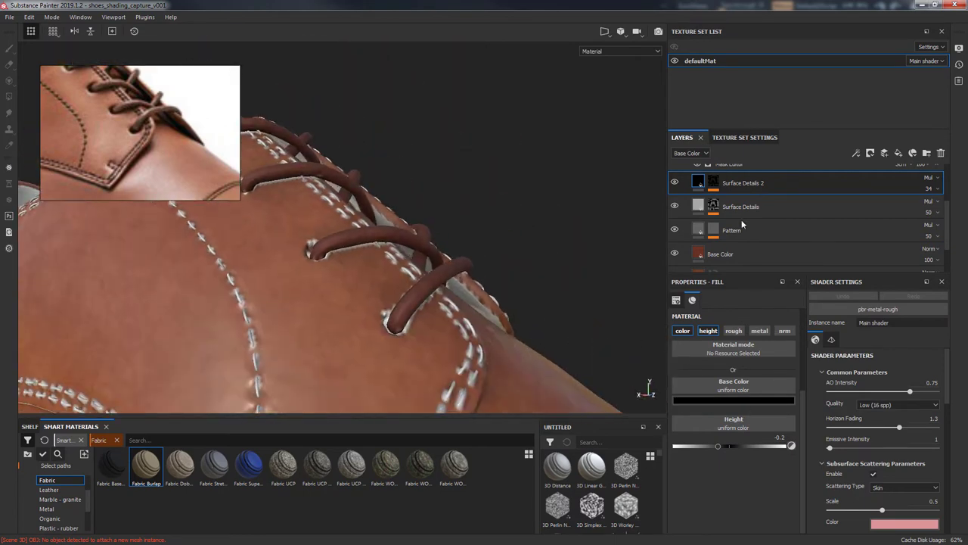
left_click(726, 255)
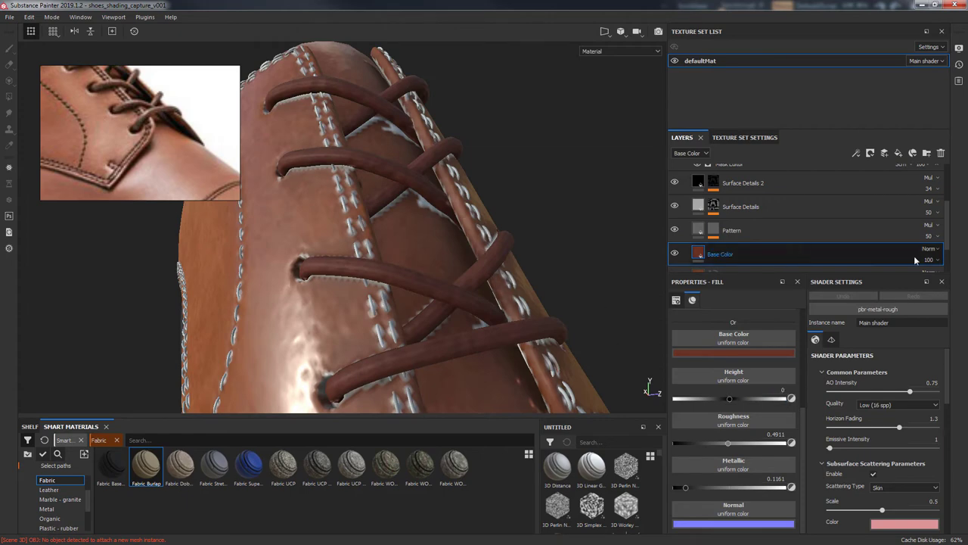
left_click(676, 232)
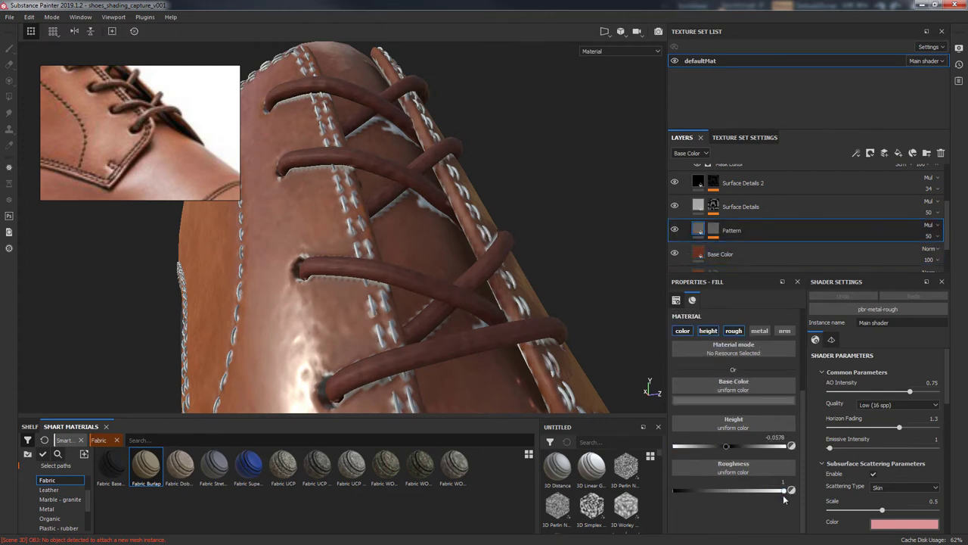
Inspect the Surface Details layer's fill settings
scroll(801, 446, "down", 3)
scroll(802, 465, "down", 2)
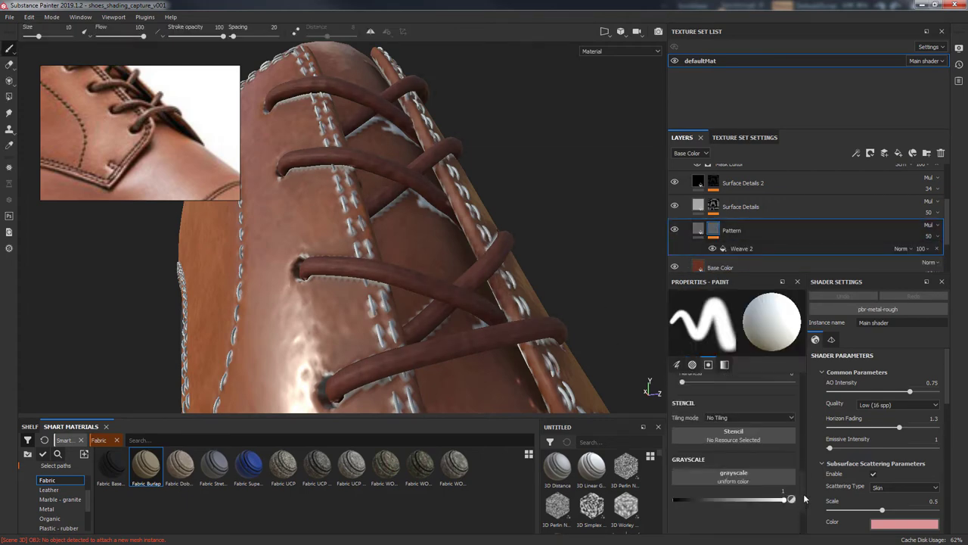
scroll(805, 499, "up", 3)
scroll(805, 498, "up", 2)
left_click(713, 206)
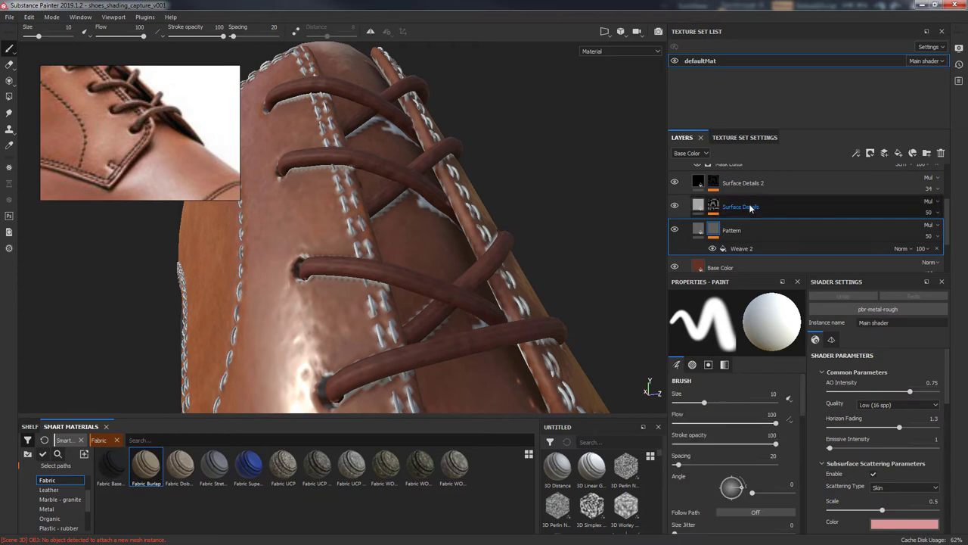
left_click(699, 206)
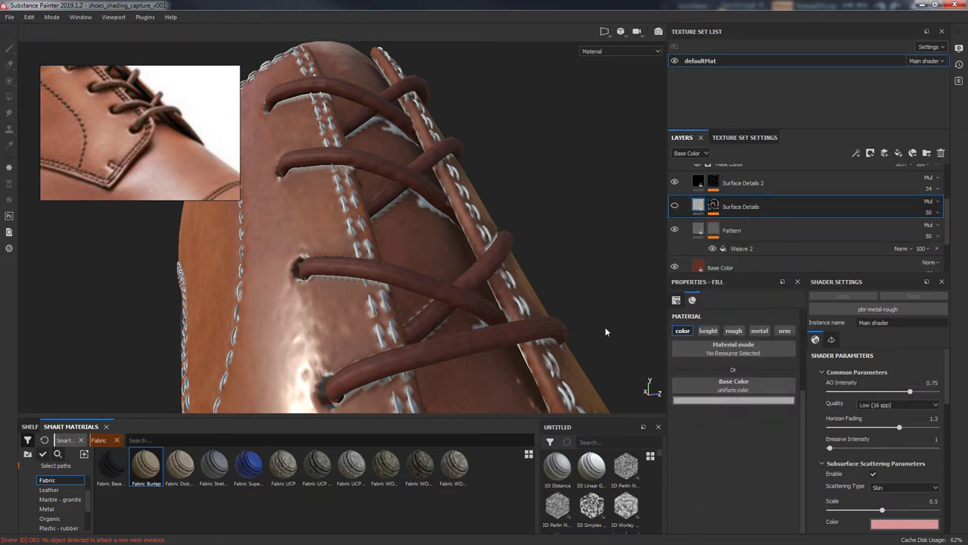
left_click_drag(605, 331, 313, 339, "alt")
scroll(756, 220, "up", 1)
Check the Surface Details 2, Edges and Height Details layers
left_click(702, 199)
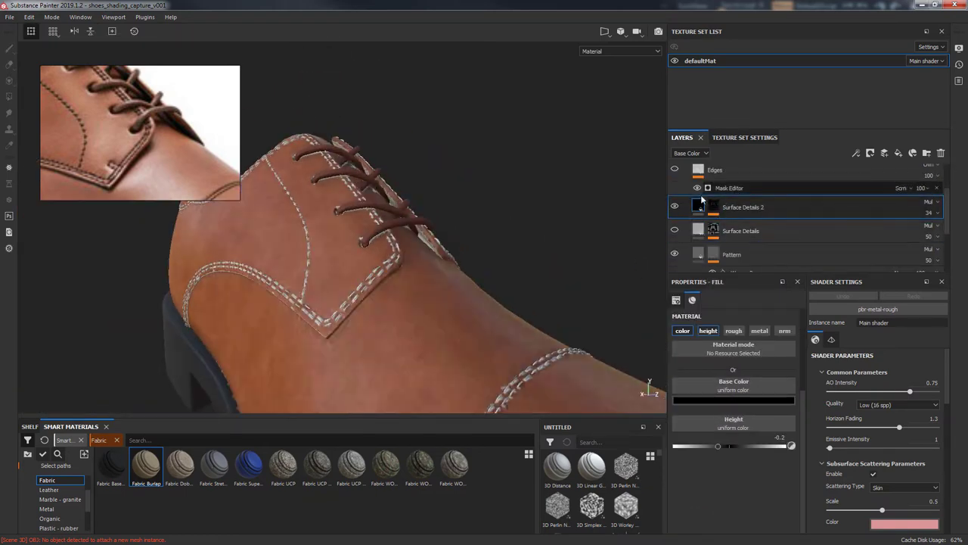
left_click(703, 189)
left_click(698, 169)
scroll(683, 206, "up", 1)
mouse_move(529, 265)
left_mouse_down("alt")
mouse_move(442, 283)
mouse_move(544, 258)
left_mouse_up("alt")
left_click(679, 199)
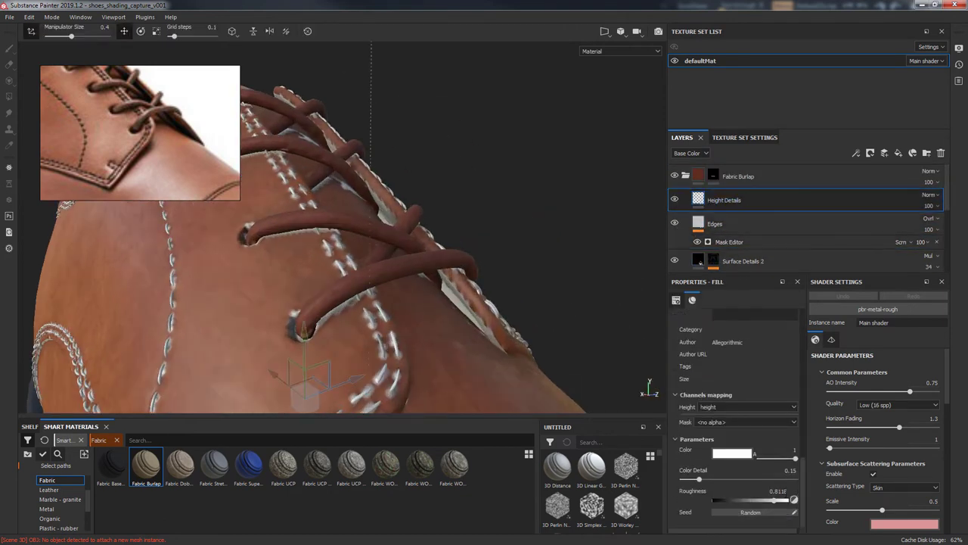
left_click_drag(800, 479, 798, 363)
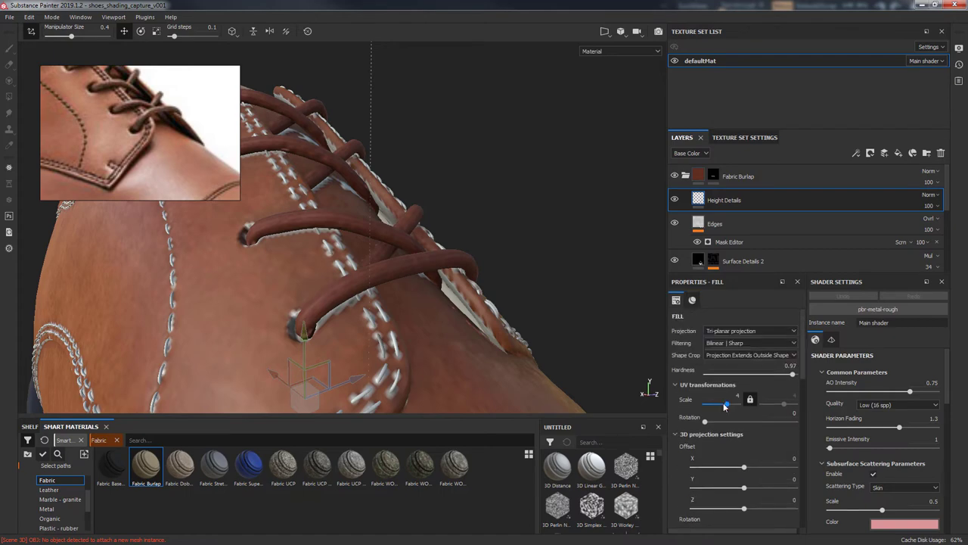
Rename the Fabric Burlap folder to 'string'
double_click(735, 176)
type("string")
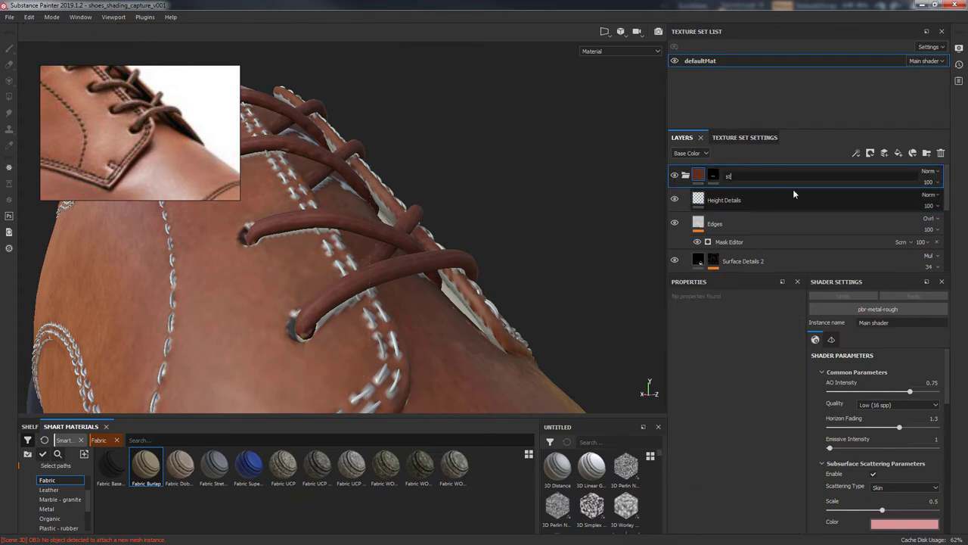
key("Return")
Duplicate the string folder and name the copy 'stiches'
scroll(489, 366, "down", 5)
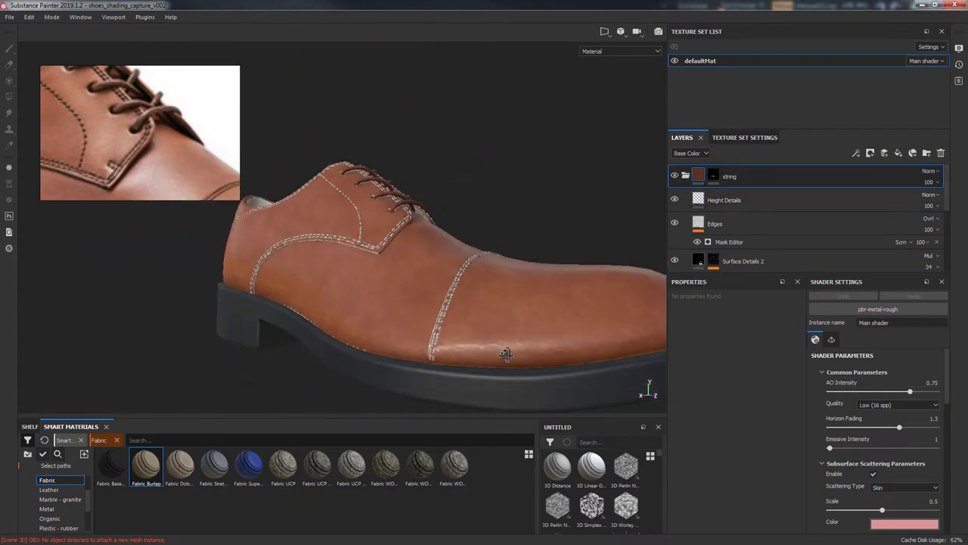
left_click_drag(454, 341, 294, 235, "alt")
scroll(372, 325, "up", 5)
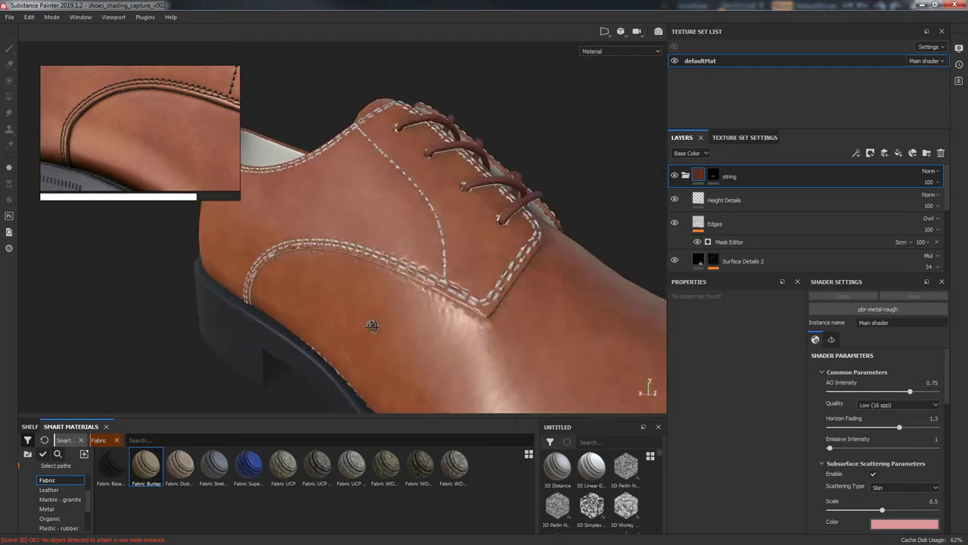
scroll(371, 326, "up", 2)
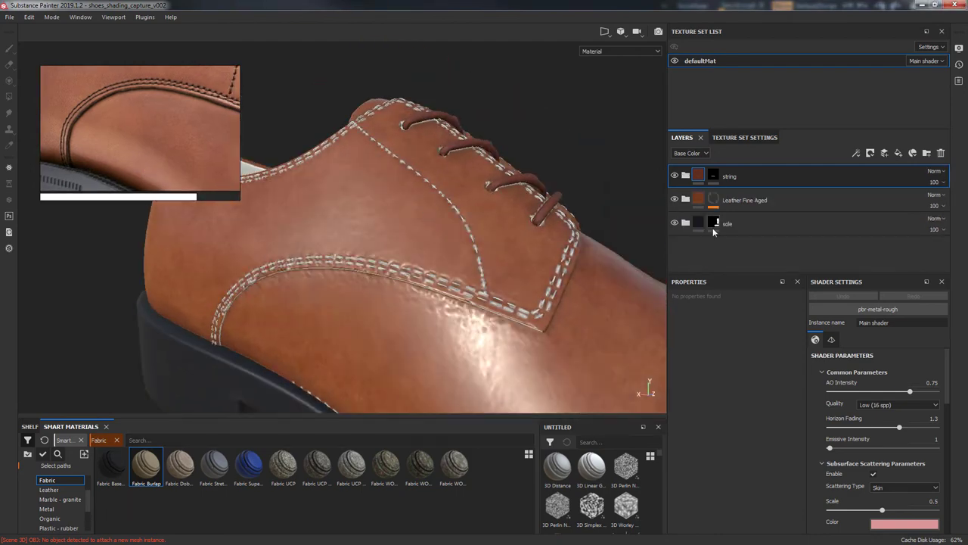
right_click(766, 176)
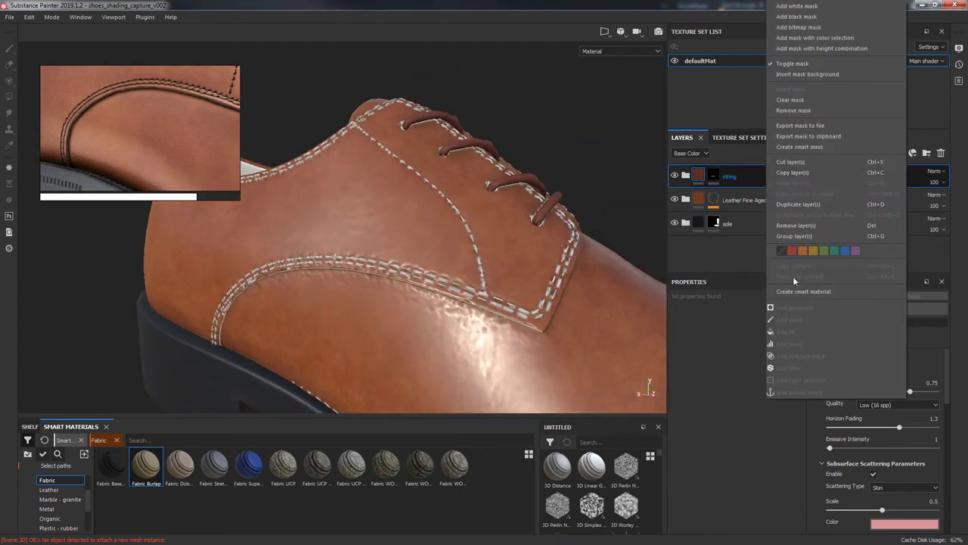
right_click(751, 182)
left_click(790, 205)
double_click(763, 183)
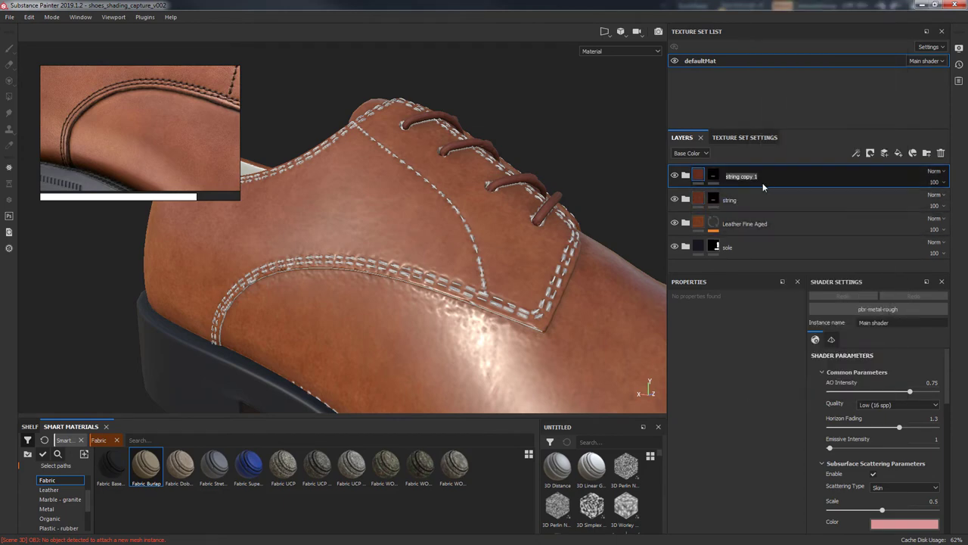
type("stiches")
left_click(713, 177)
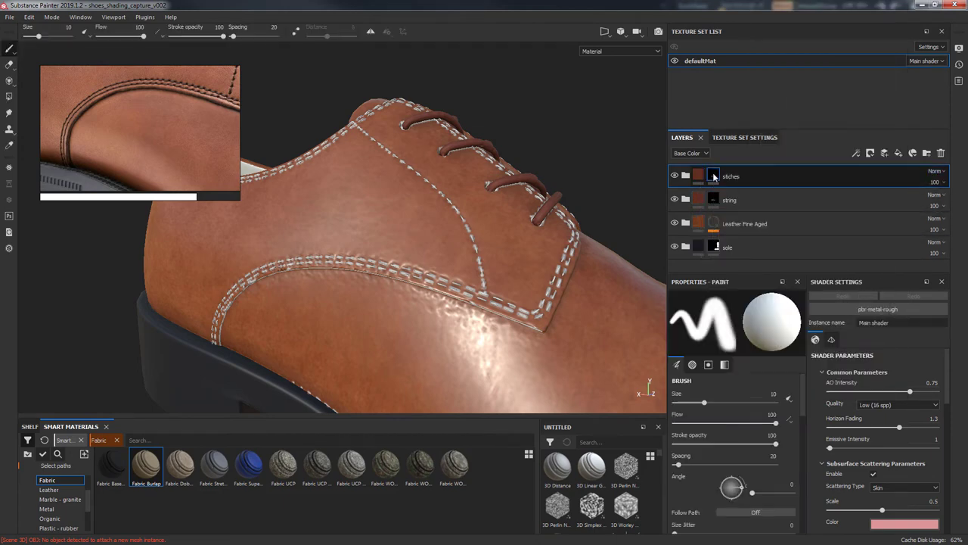
Give stiches a black mask and Polygon Fill the stitch pieces in the 3D/2D split view
right_click(714, 177)
left_click(715, 176)
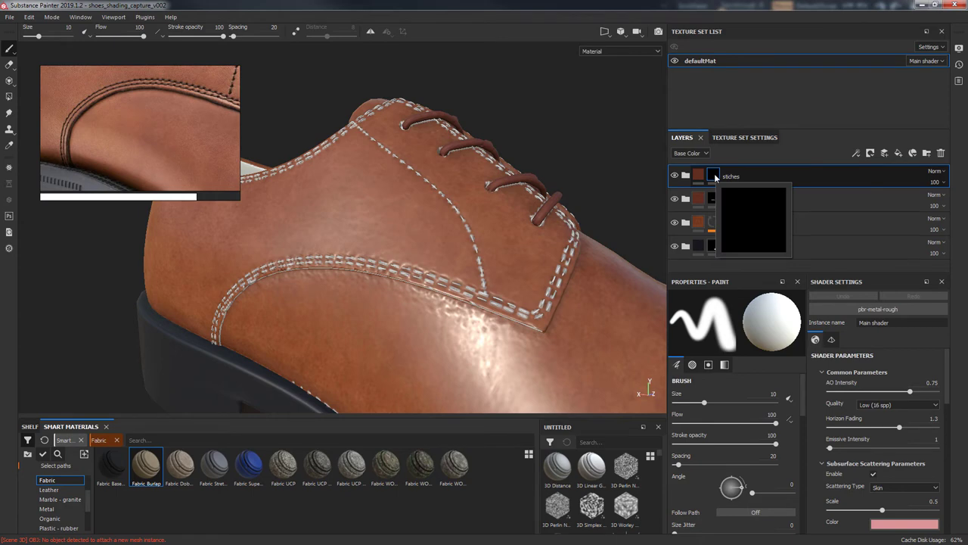
left_click(605, 32)
left_click(9, 96)
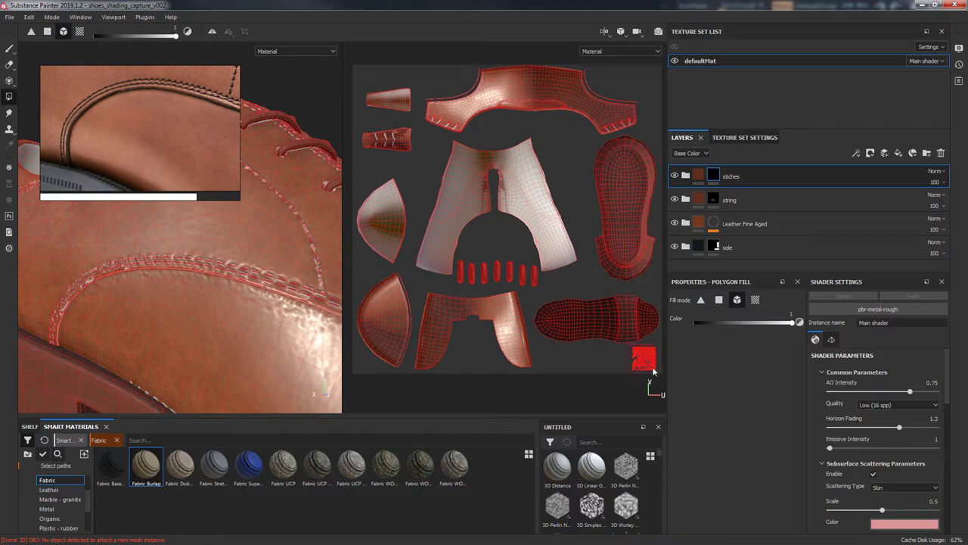
key("1")
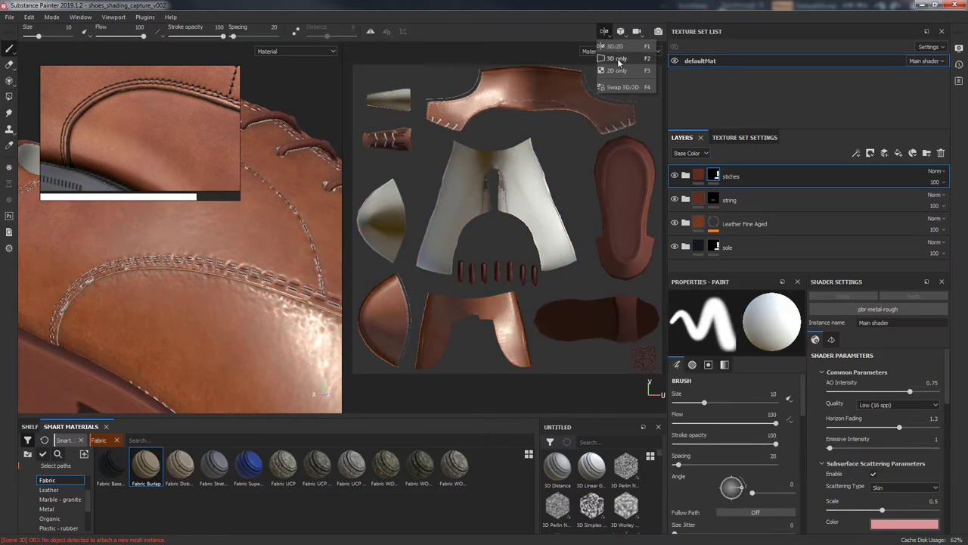
Return to the 3D-only view and orbit around the toe-cap stitching
left_click(617, 59)
mouse_move(363, 227)
left_mouse_down("alt")
mouse_move(422, 104)
mouse_move(469, 167)
left_mouse_up("alt")
scroll(530, 227, "down", 5)
scroll(590, 272, "up", 5)
scroll(653, 299, "up", 3)
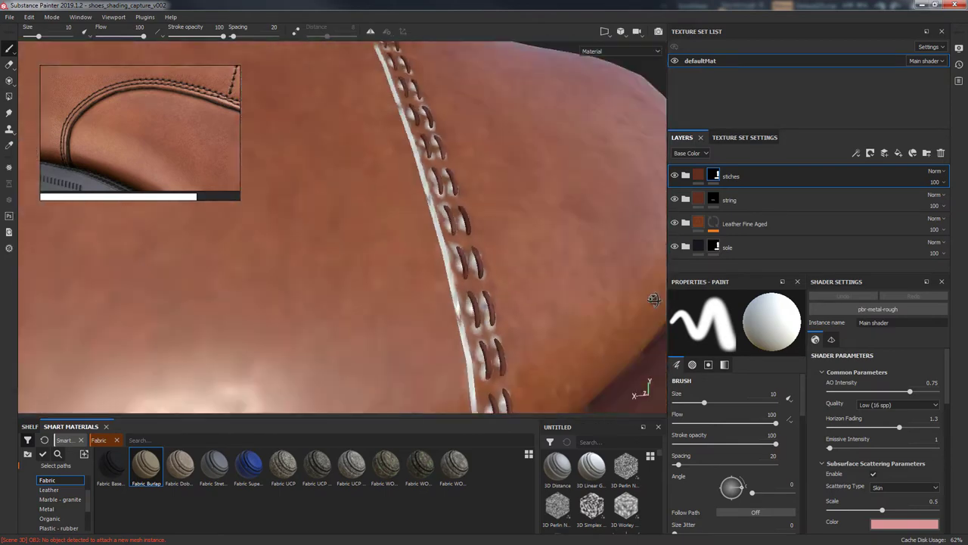
scroll(653, 299, "down", 5)
left_click_drag(129, 292, 429, 352, "alt")
scroll(527, 306, "up", 3)
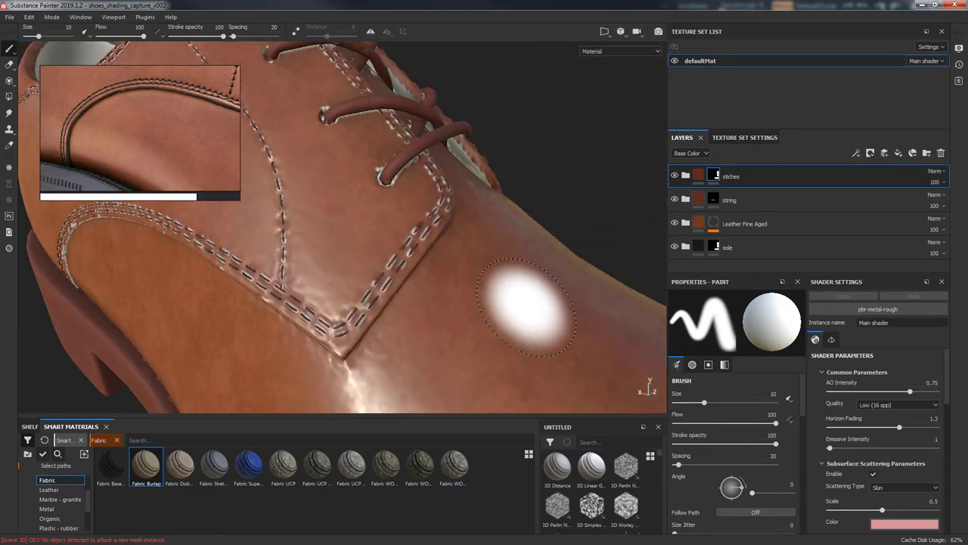
left_click_drag(528, 307, 638, 227, "alt")
Invert the Leather Fine Aged layer's mask
left_click(756, 220)
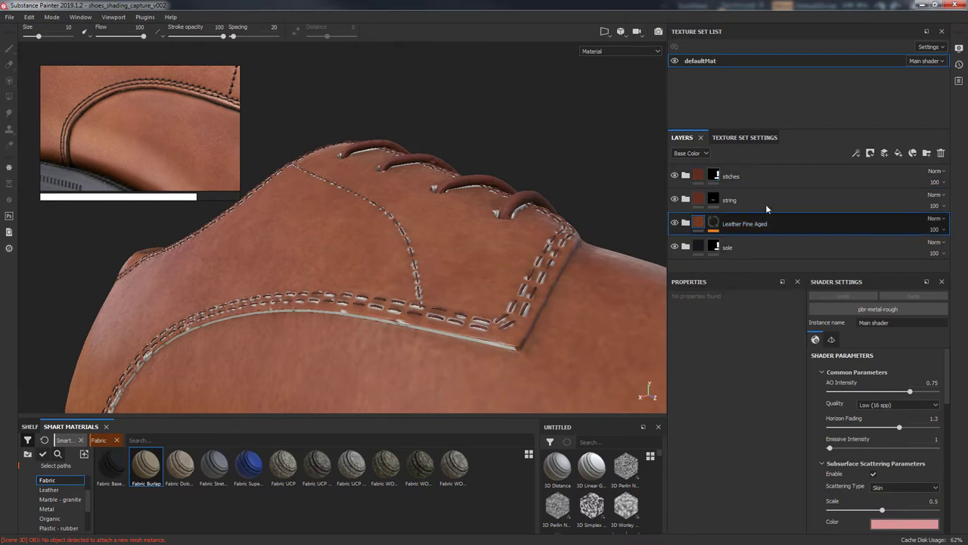
scroll(635, 287, "up", 3)
left_click_drag(636, 288, 530, 250, "alt")
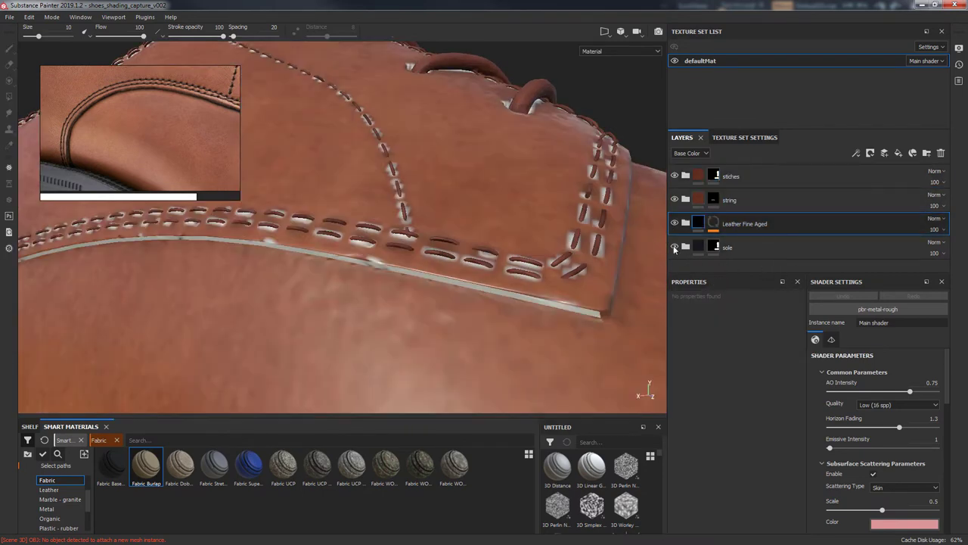
left_click(713, 223)
right_click(712, 222)
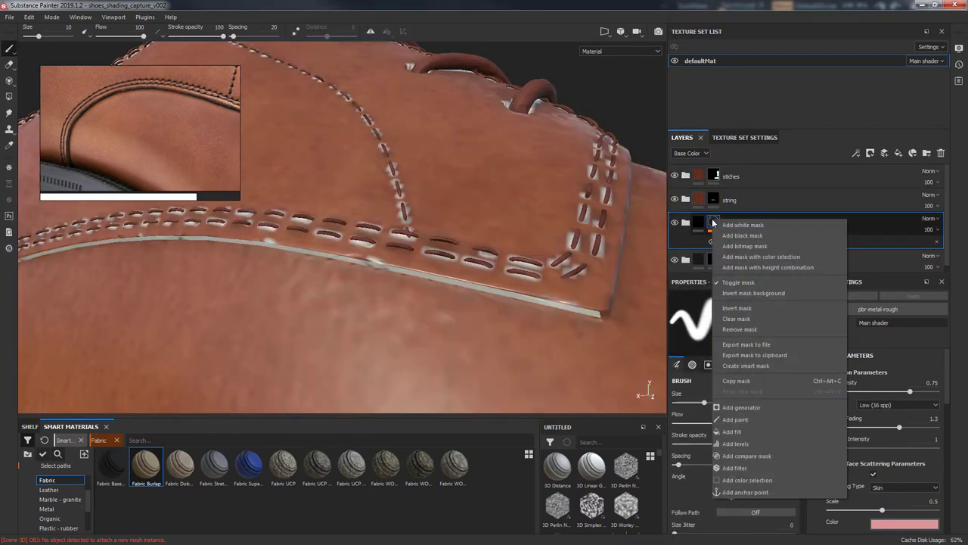
left_click(738, 308)
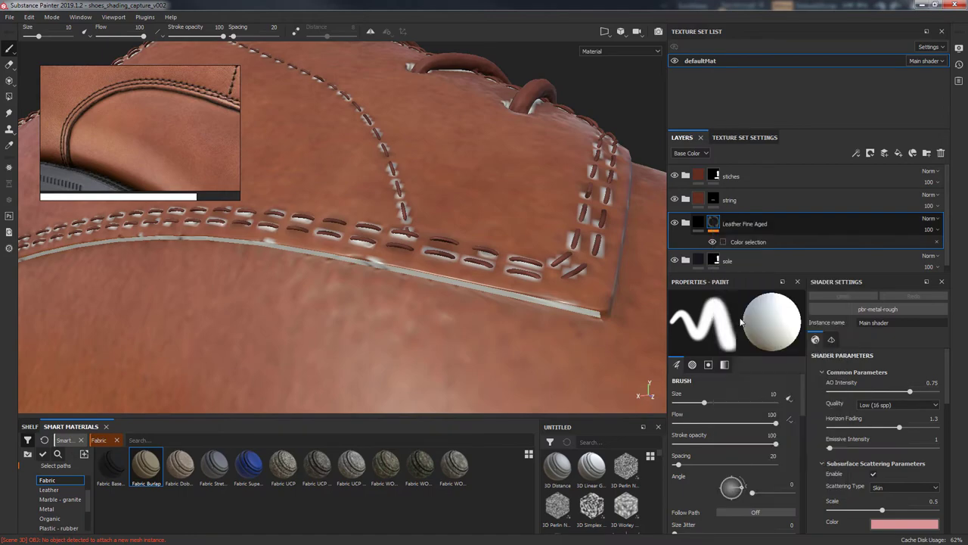
Polygon-fill whole mesh pieces to restore the leather on the shoe upper
key("4")
left_click(540, 314)
mouse_move(620, 239)
left_mouse_down("alt")
mouse_move(220, 217)
mouse_move(373, 250)
mouse_move(356, 272)
mouse_move(494, 190)
left_mouse_up("alt")
scroll(373, 250, "up", 2)
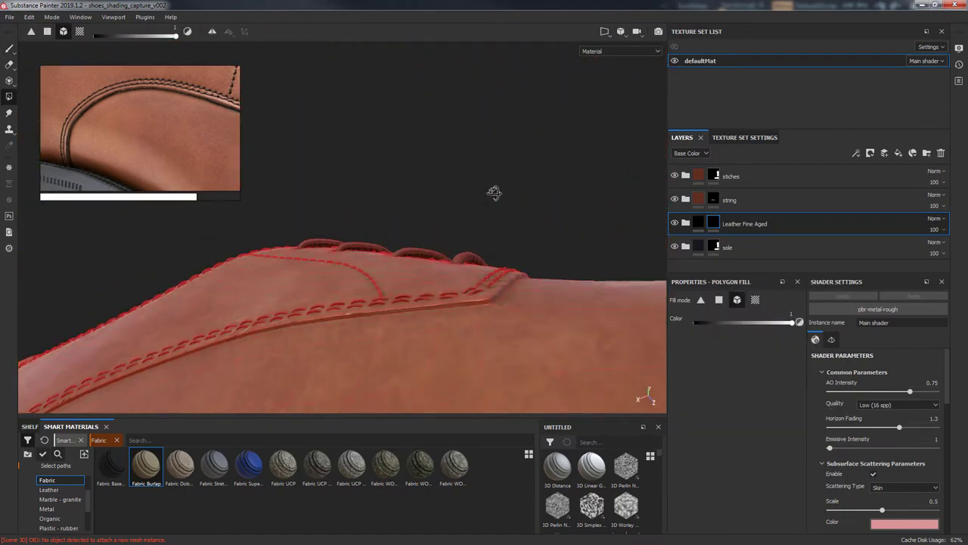
middle_click_drag(495, 190, 399, 307, "alt")
key("1")
mouse_move(519, 156)
left_mouse_down("alt")
mouse_move(454, 227)
mouse_move(460, 212)
left_mouse_up("alt")
Reorder so Leather Fine Aged sits above the sole layer, checking with its visibility toggle
left_click(773, 250)
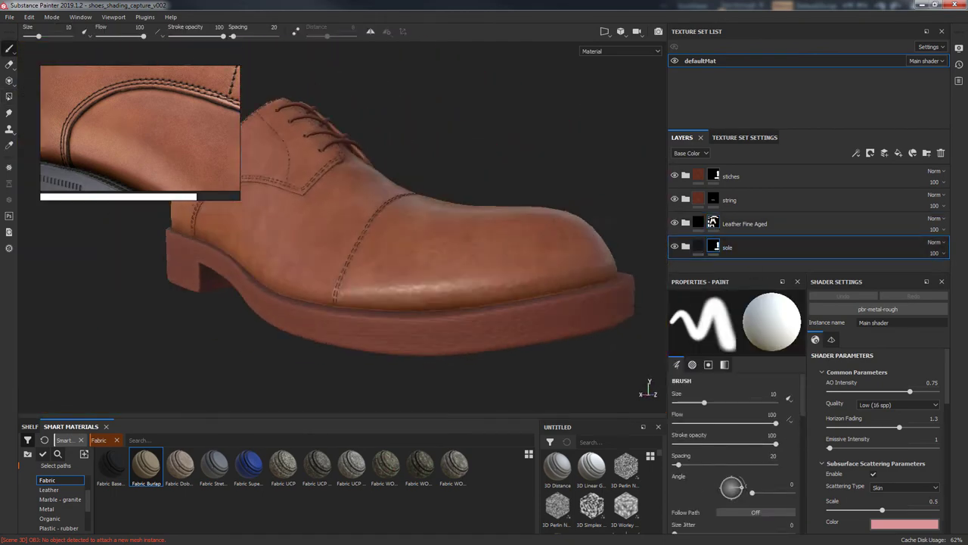
left_click_drag(745, 224, 737, 250)
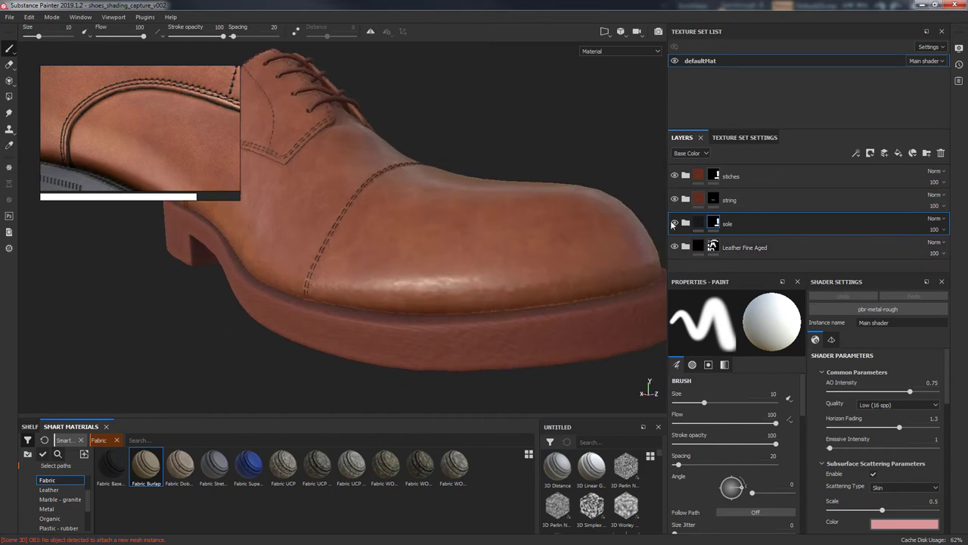
left_click(674, 248)
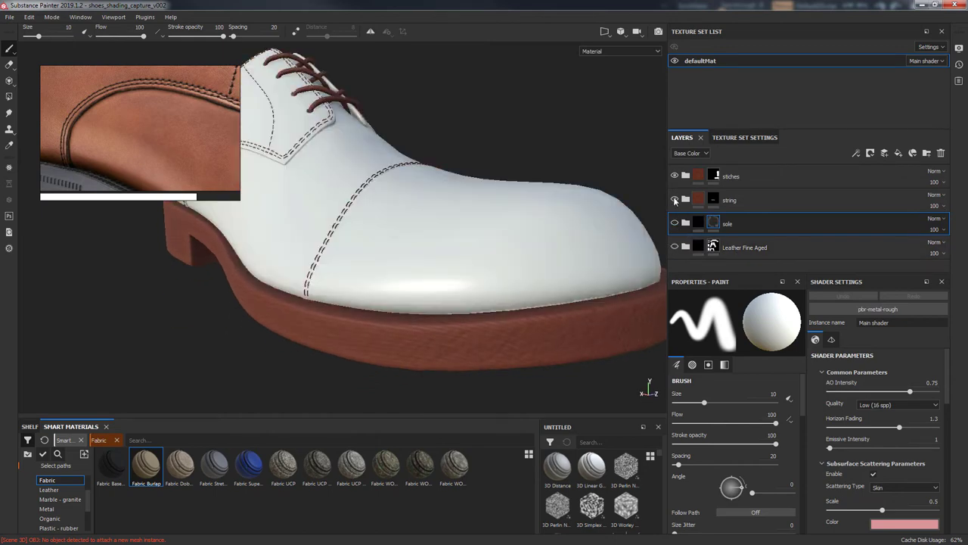
left_click(674, 248)
left_click_drag(741, 247, 742, 218)
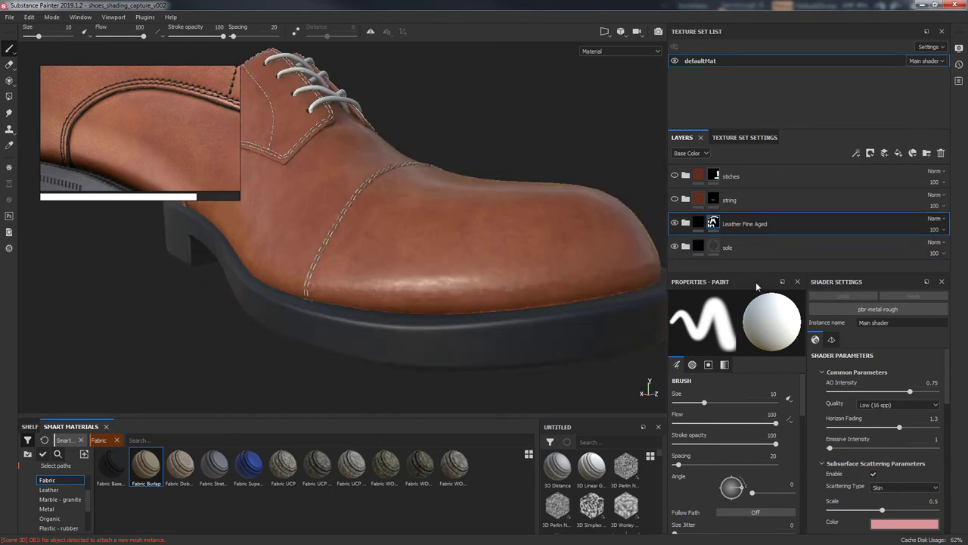
left_click(730, 200)
key("f")
scroll(240, 253, "up", 5)
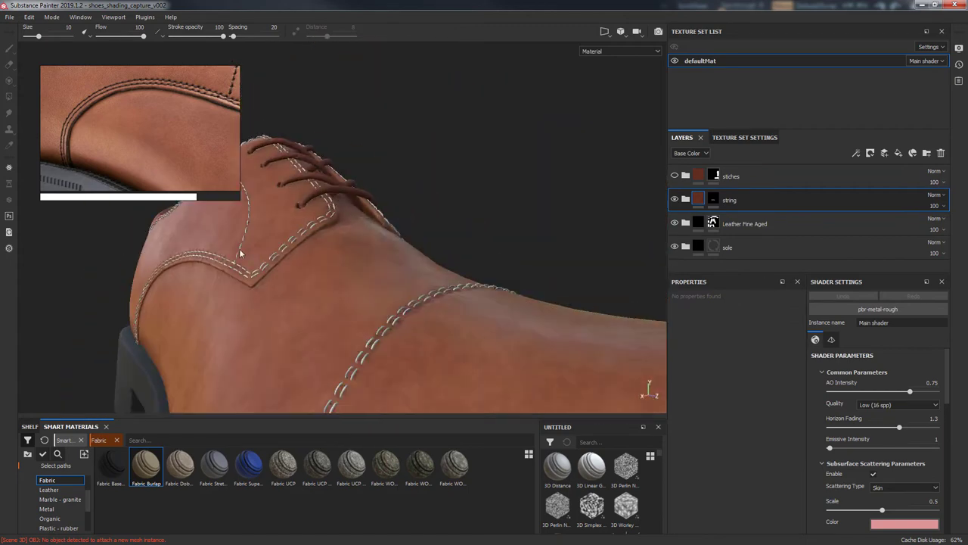
Invert the stiches mask background with Polygon Fill active in the 3D/2D view
left_click(730, 176)
key("1")
mouse_move(378, 249)
left_mouse_down("alt")
mouse_move(431, 240)
mouse_move(514, 174)
left_mouse_up("alt")
left_click(604, 32)
left_click(612, 47)
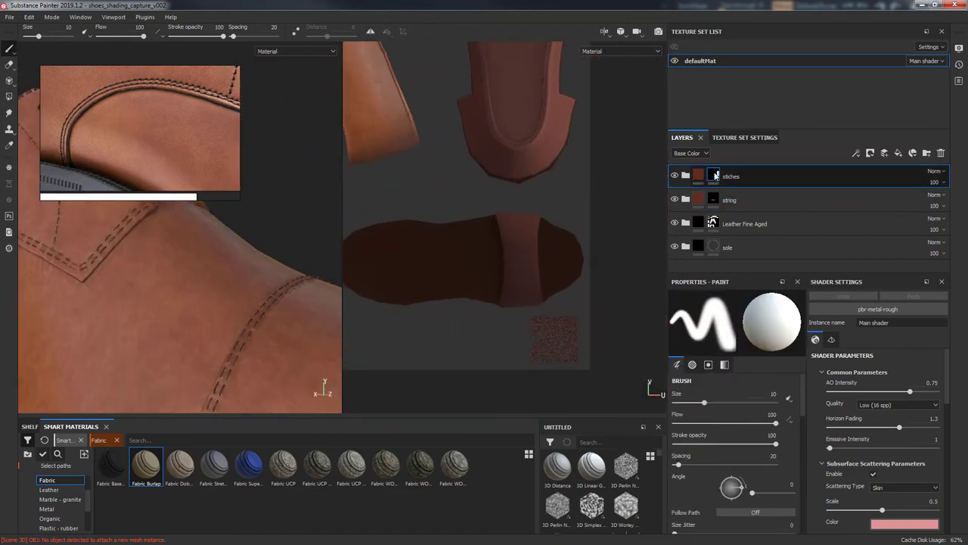
left_click(11, 98)
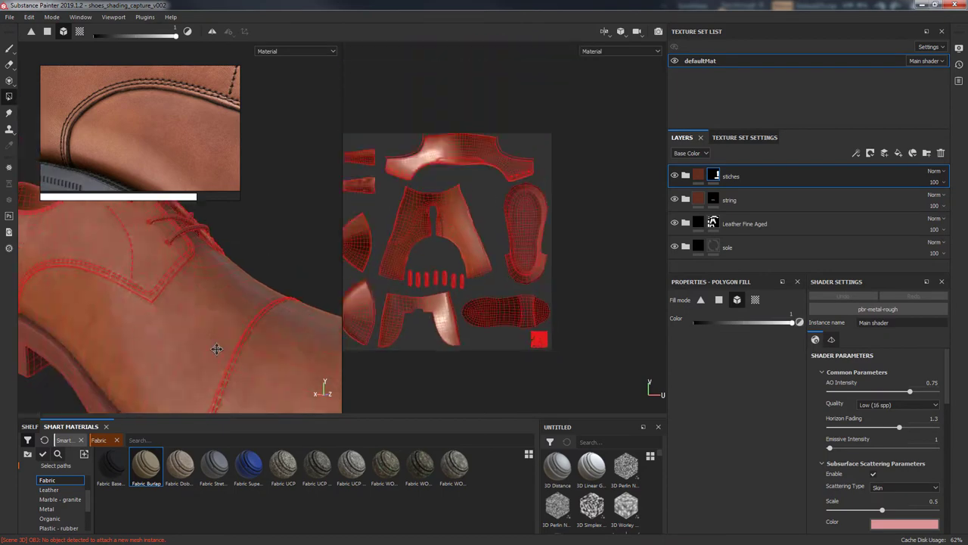
right_click(715, 175)
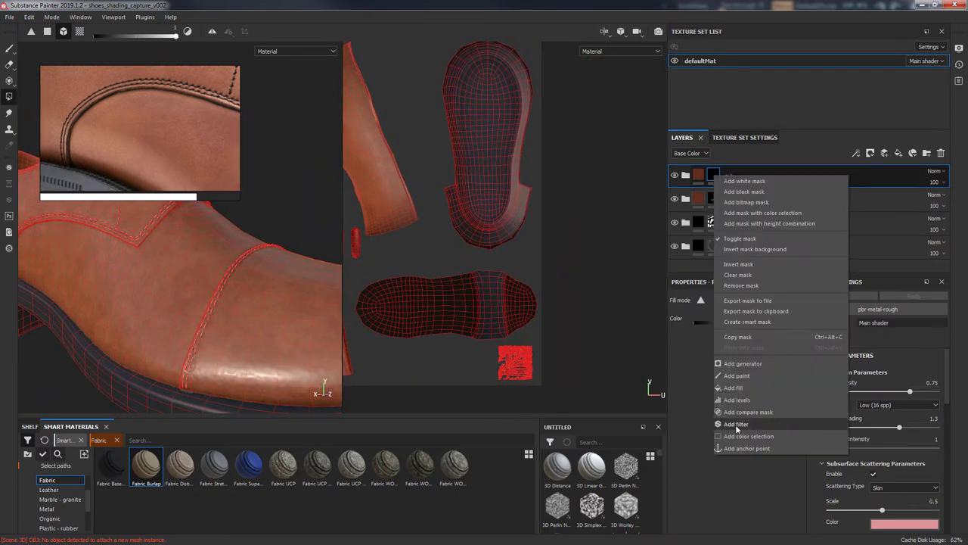
left_click(780, 250)
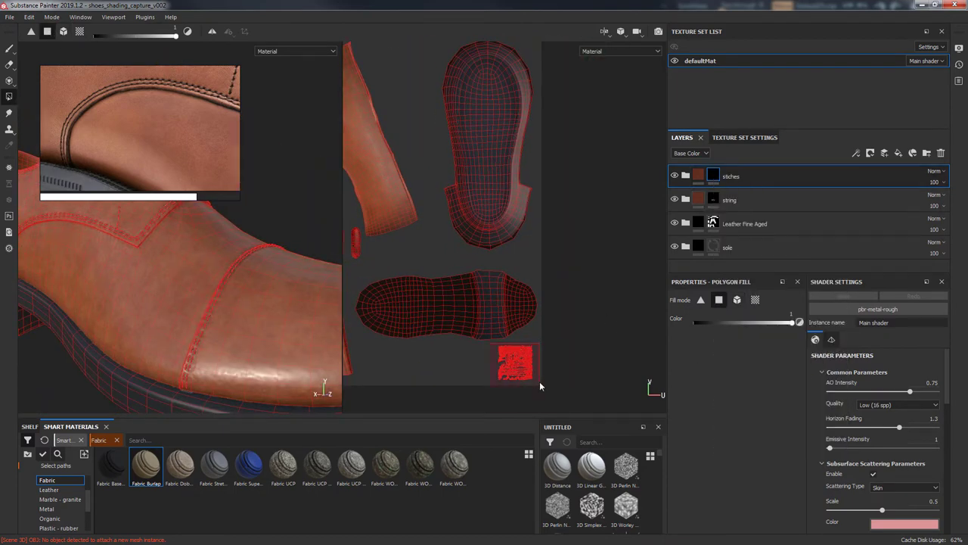
key("1")
key("F2")
Zoom the reference photo out to the whole shoe and orbit to compare the toe stitching
left_click_drag(449, 192, 507, 255, "alt")
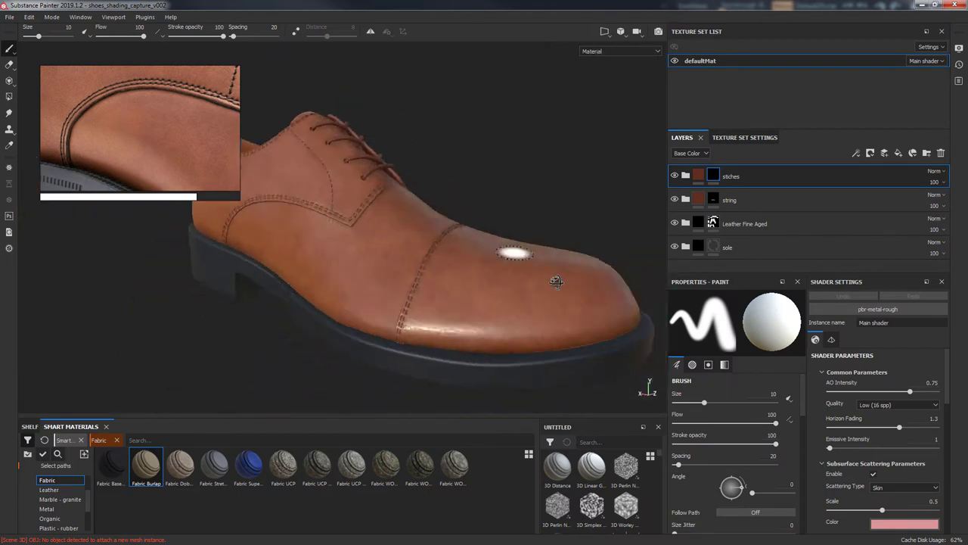
mouse_move(508, 255)
right_mouse_down("alt")
mouse_move(597, 288)
mouse_move(358, 265)
right_mouse_up("alt")
scroll(358, 265, "up", 3)
scroll(147, 134, "down", 5)
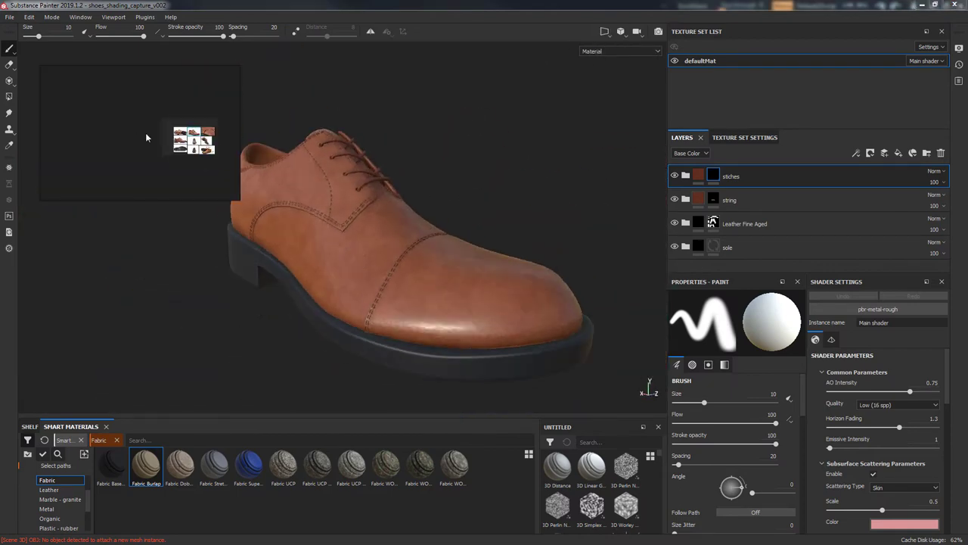
scroll(169, 123, "up", 3)
scroll(233, 208, "up", 2)
mouse_move(233, 209)
left_mouse_down("alt")
mouse_move(465, 255)
mouse_move(451, 329)
mouse_move(353, 338)
mouse_move(356, 363)
mouse_move(464, 316)
mouse_move(558, 320)
left_mouse_up("alt")
scroll(465, 316, "up", 5)
scroll(441, 295, "down", 3)
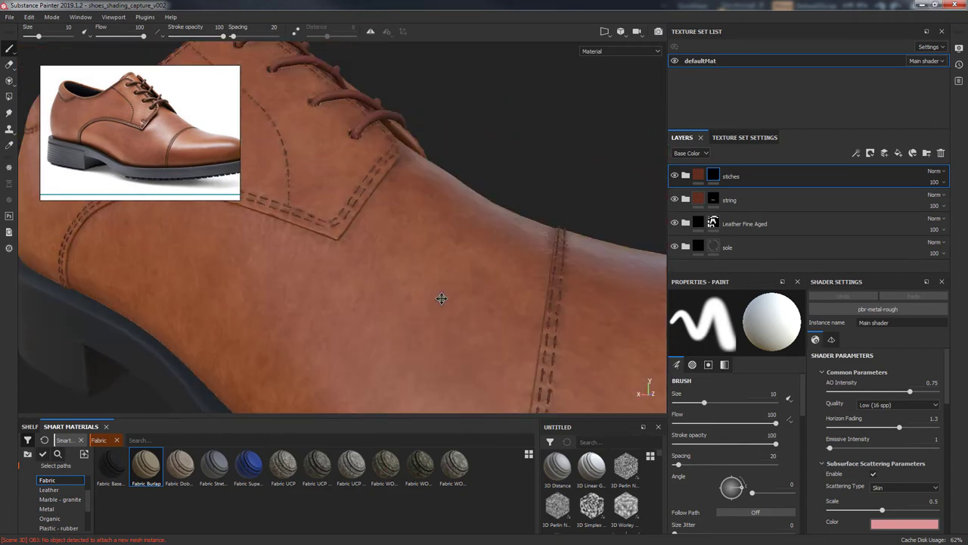
scroll(166, 162, "up", 3)
scroll(141, 166, "down", 2)
scroll(142, 166, "down", 3)
mouse_move(171, 147)
left_mouse_down("alt")
mouse_move(189, 237)
mouse_move(415, 270)
mouse_move(407, 223)
left_mouse_up("alt")
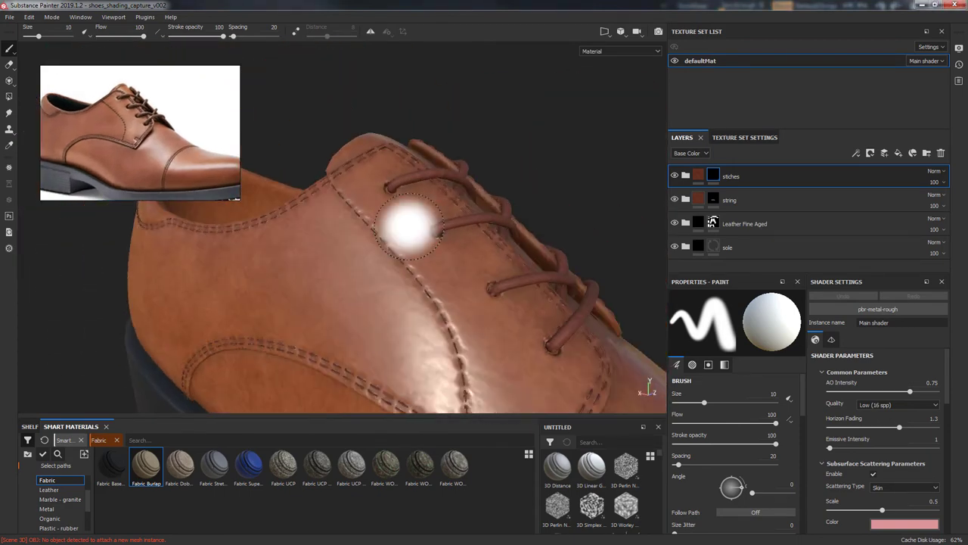
scroll(543, 329, "up", 3)
left_click(697, 176)
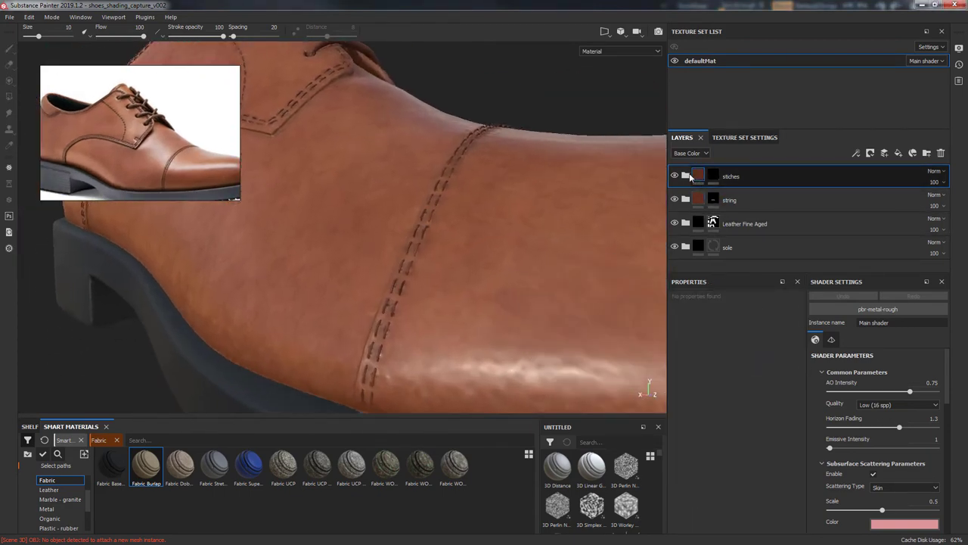
left_click(686, 176)
left_click(699, 183)
left_click(699, 183)
left_click(770, 420)
left_click(899, 371)
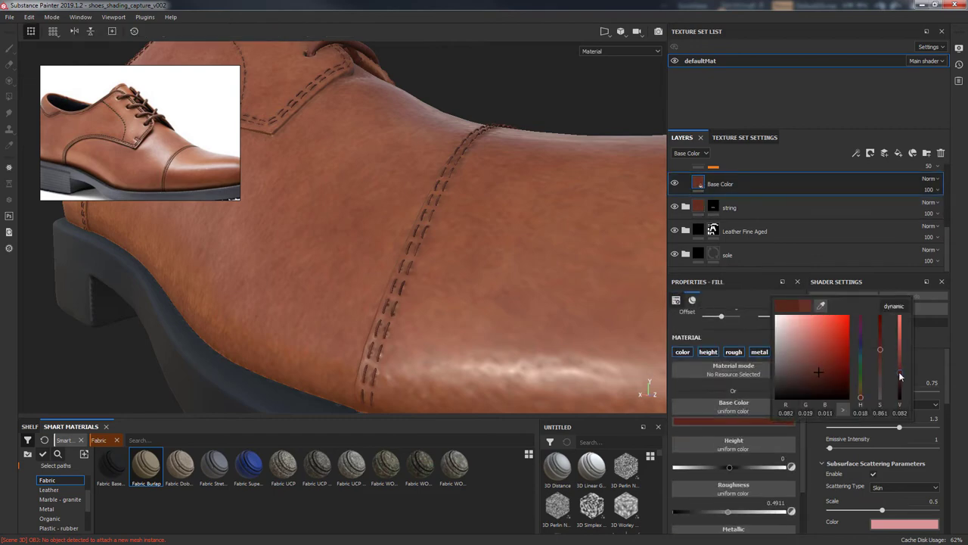
left_click_drag(344, 212, 366, 202, "alt")
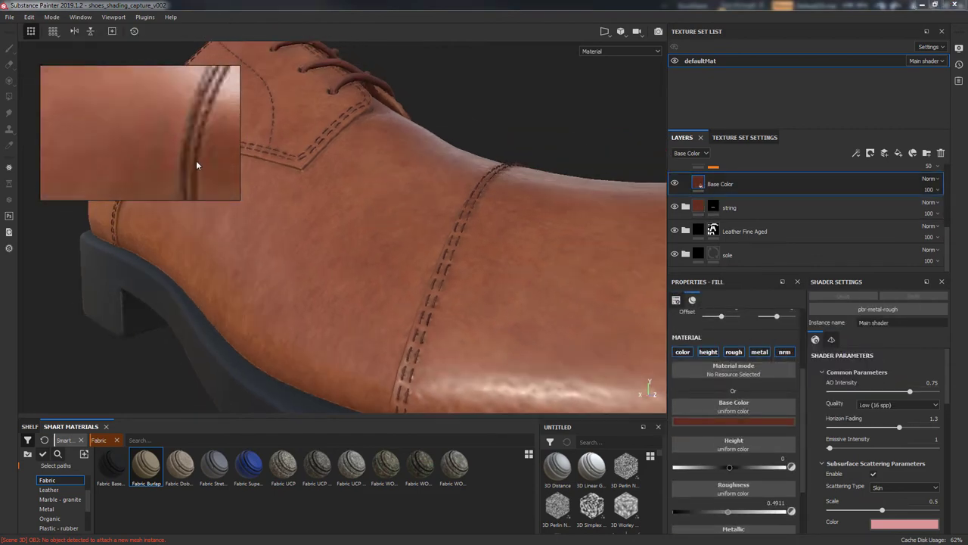
scroll(195, 161, "down", 5)
left_click(905, 524)
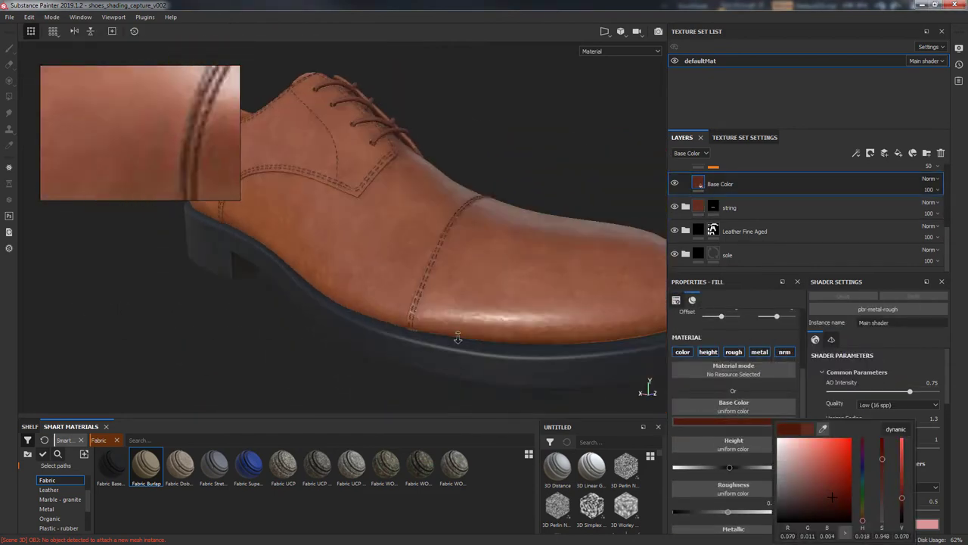
mouse_move(457, 337)
right_mouse_down("alt")
mouse_move(162, 259)
mouse_move(404, 275)
mouse_move(568, 309)
mouse_move(438, 301)
mouse_move(347, 281)
mouse_move(461, 313)
right_mouse_up("alt")
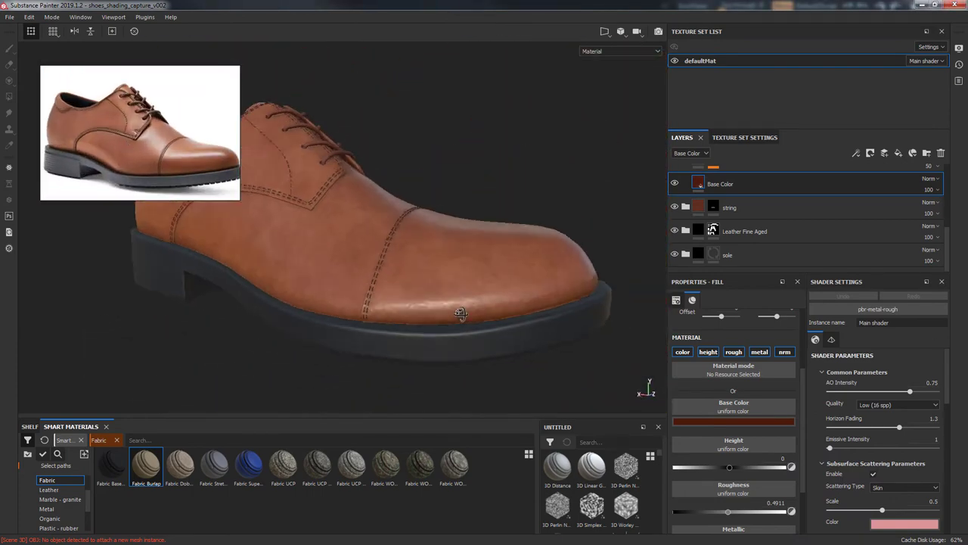
mouse_move(461, 314)
left_mouse_down("alt")
mouse_move(353, 242)
mouse_move(444, 277)
mouse_move(302, 250)
left_mouse_up("alt")
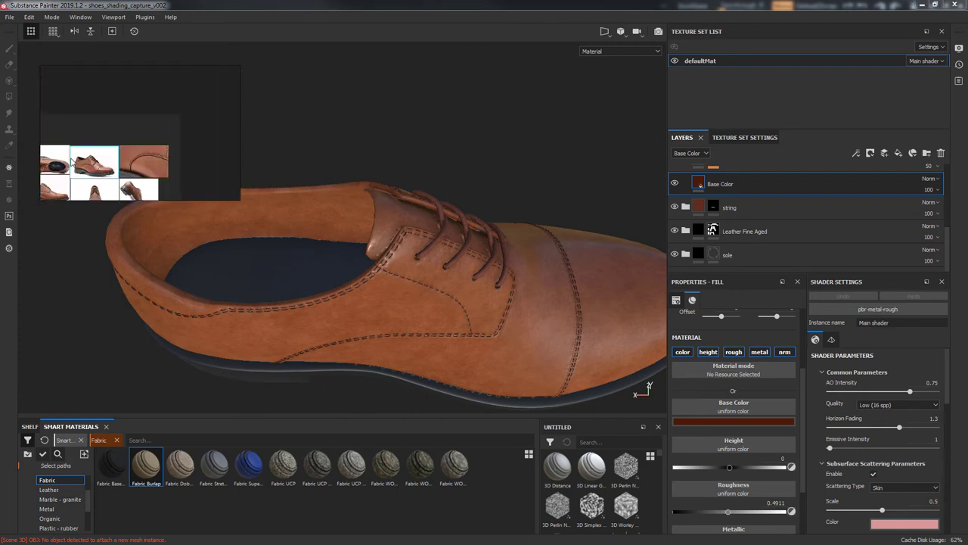
left_click(70, 162)
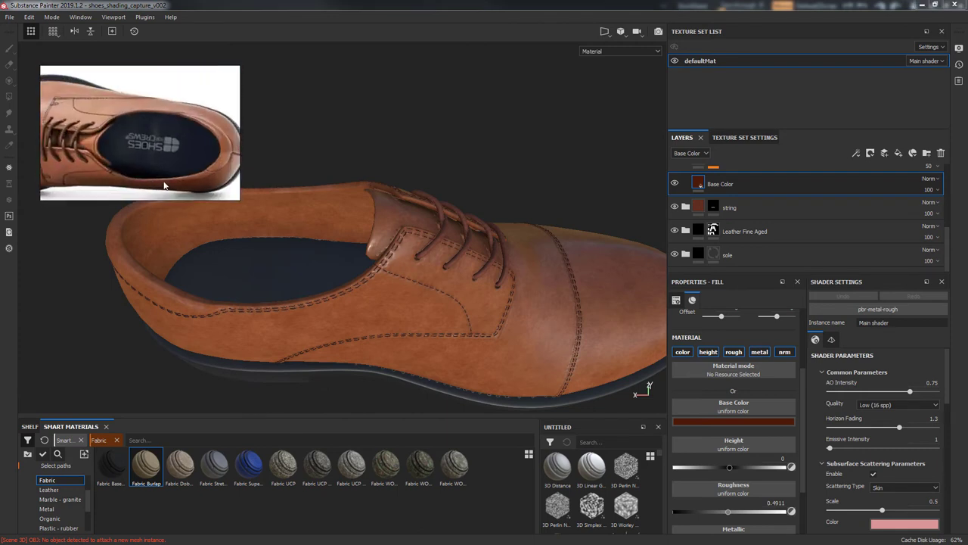
left_click(164, 185)
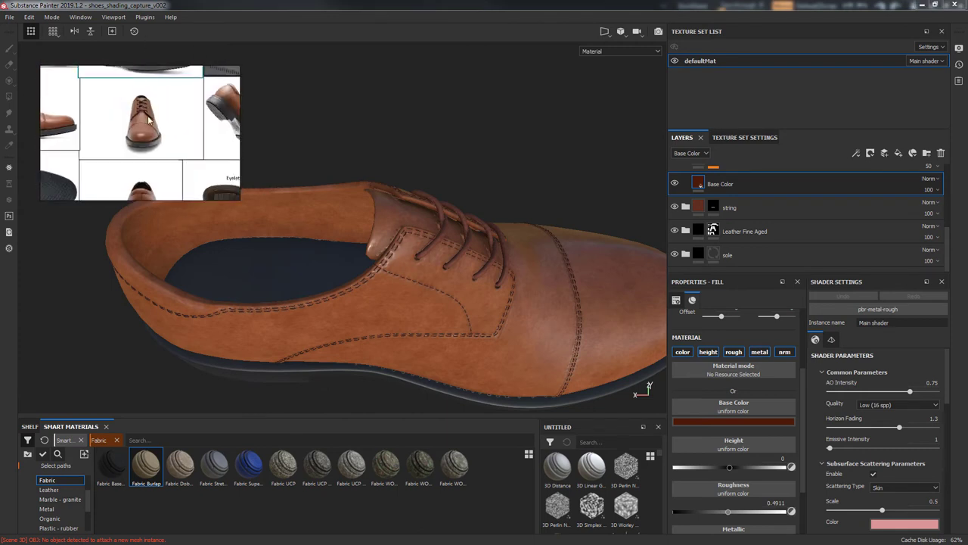
mouse_move(149, 120)
left_mouse_down("alt")
mouse_move(383, 255)
mouse_move(64, 497)
left_mouse_up("alt")
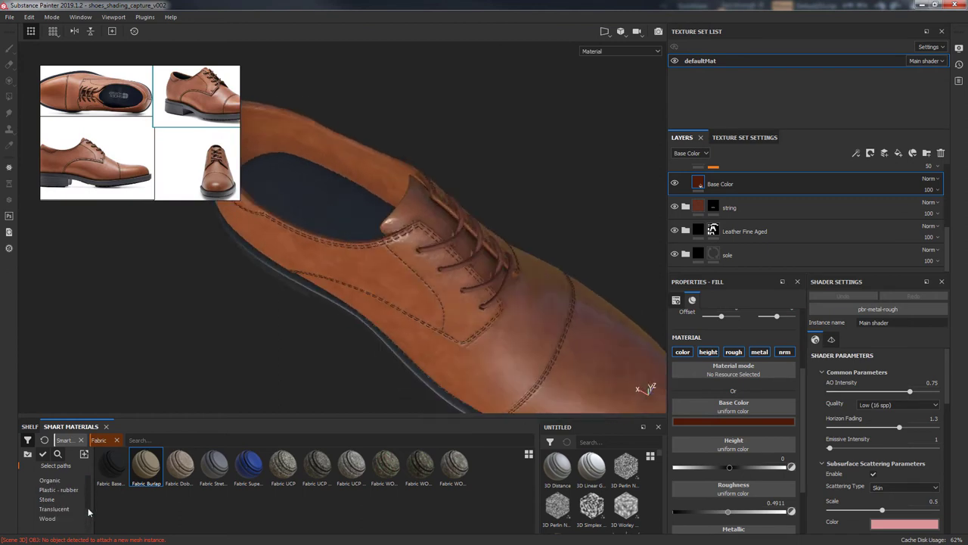
Duplicate the Leather Fine Aged layer and clear the copy's mask
left_click(712, 230)
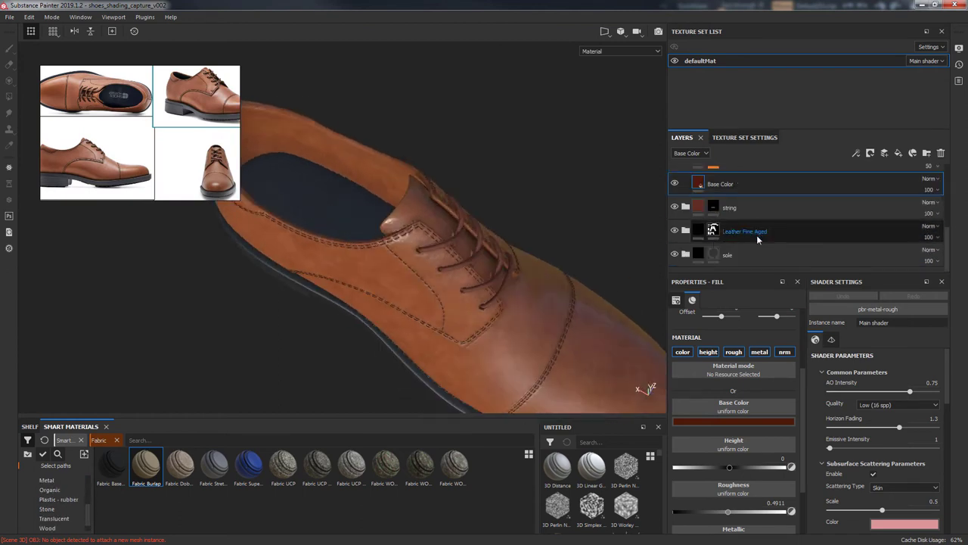
right_click(753, 231)
left_click(787, 205)
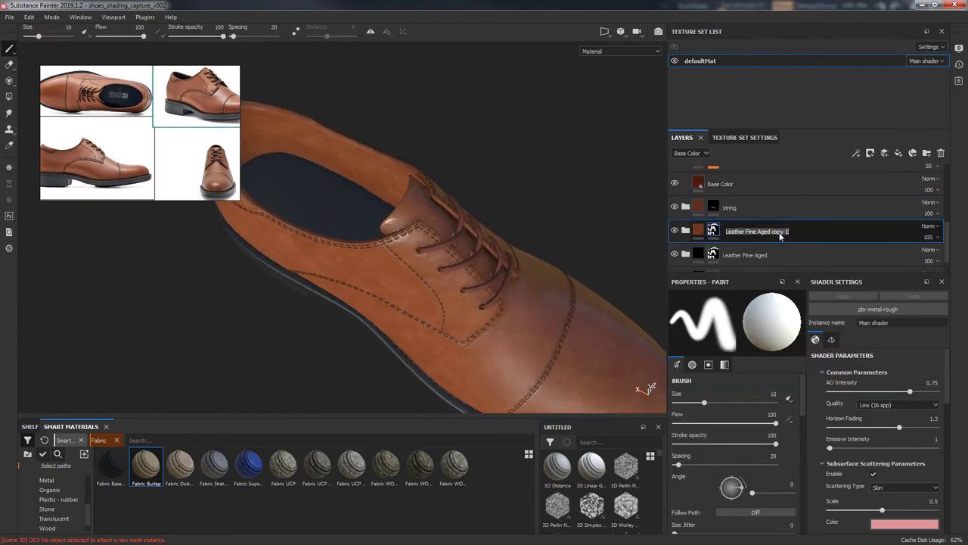
right_click(712, 229)
left_click(711, 238)
With 3D and UV views side by side, mask the copy by Color Selection of the orange ID region
left_click(614, 46)
scroll(505, 239, "up", 3)
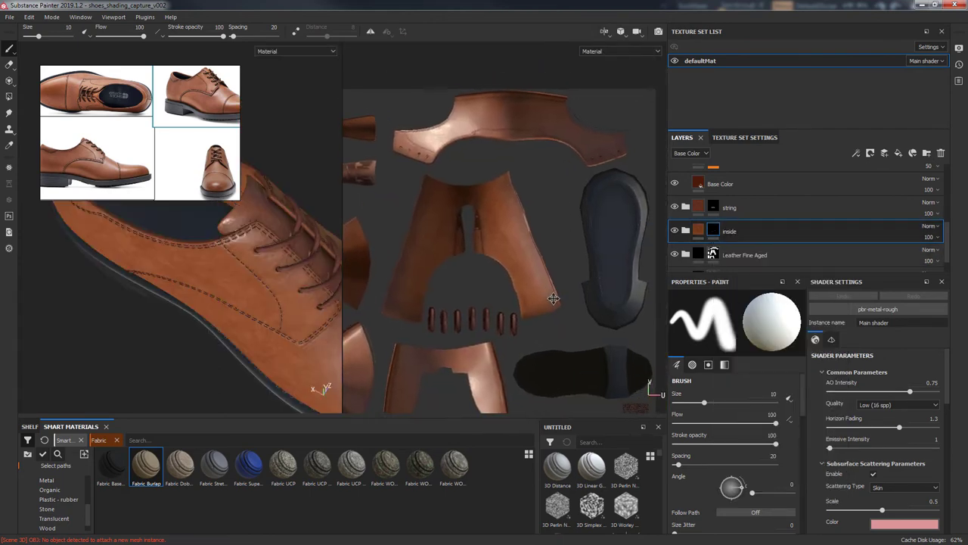
right_click(713, 230)
left_click(763, 266)
left_click(784, 404)
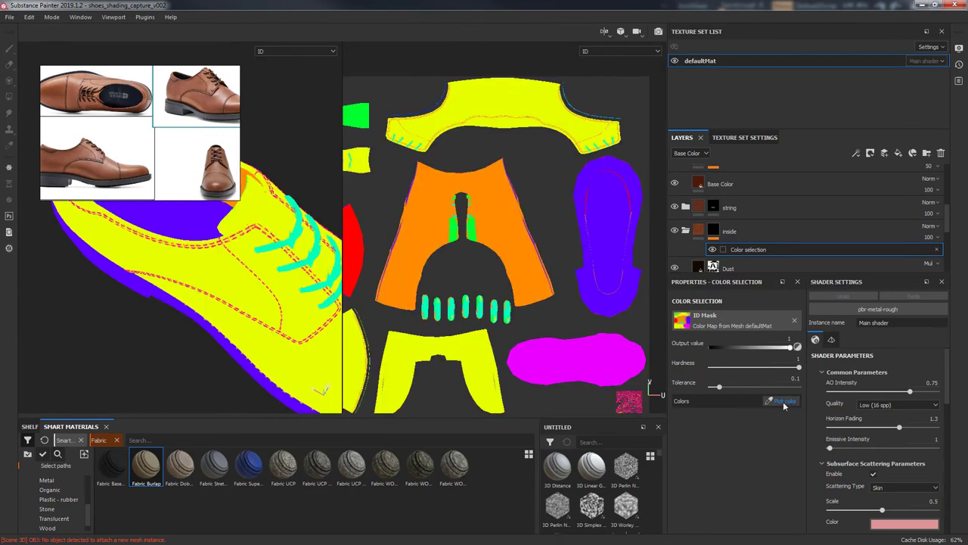
left_click(501, 203)
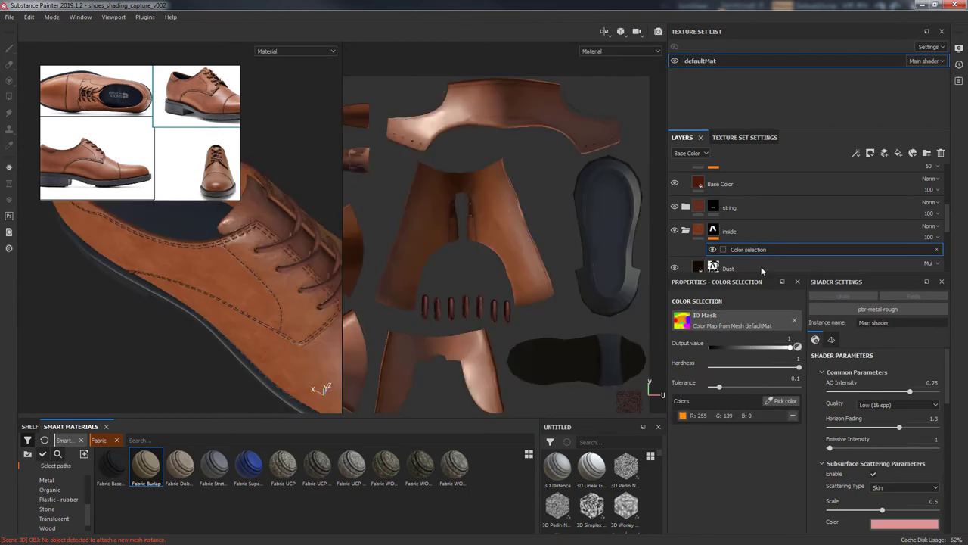
Darken the inside layer's Leather Color fill to a deeper brown
scroll(758, 226, "up", 3)
left_click(718, 212)
left_click(749, 411)
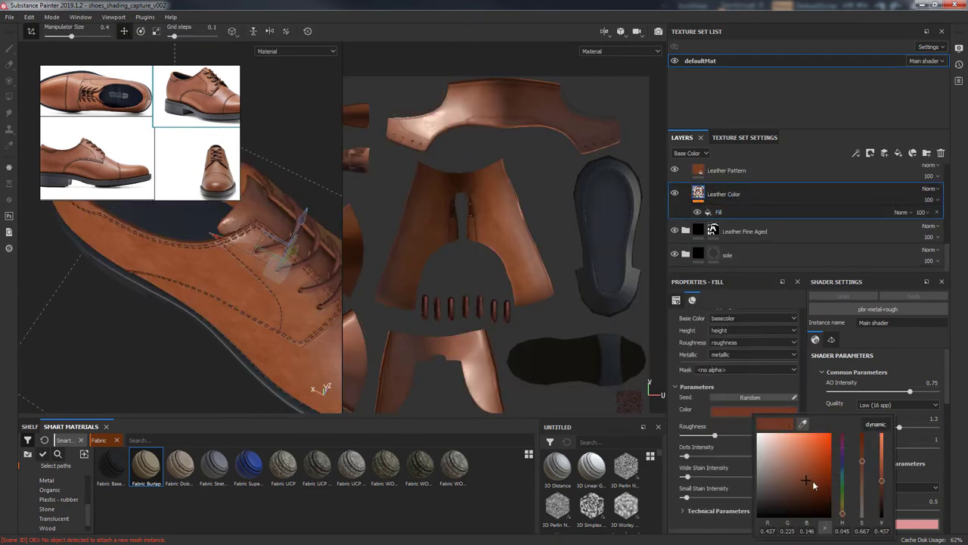
left_click_drag(883, 481, 884, 493)
left_click_drag(227, 287, 272, 284, "alt")
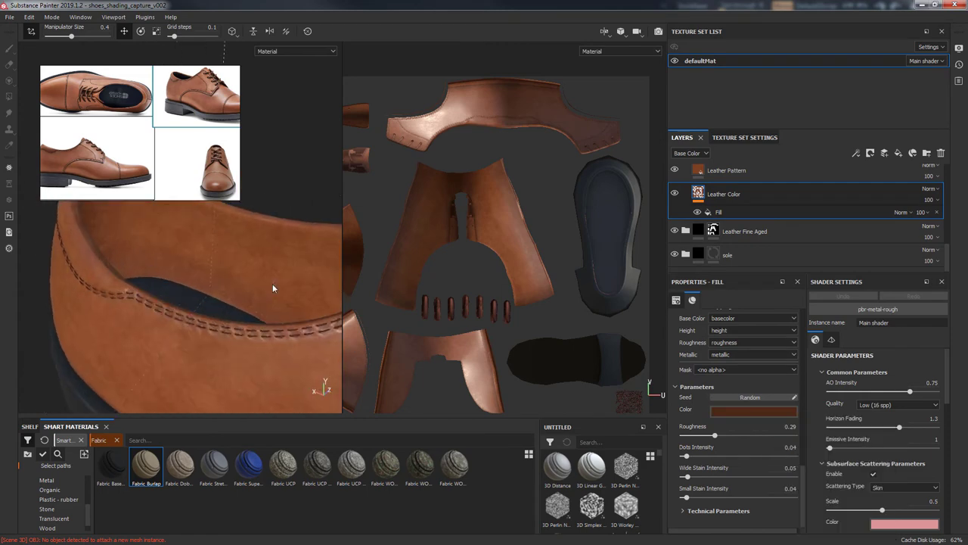
left_click_drag(826, 477, 823, 487)
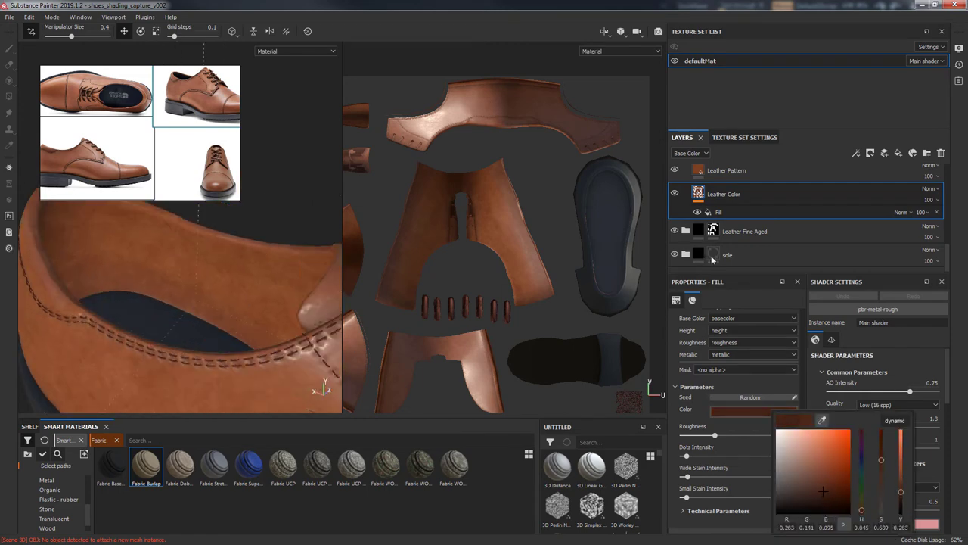
scroll(832, 227, "down", 5)
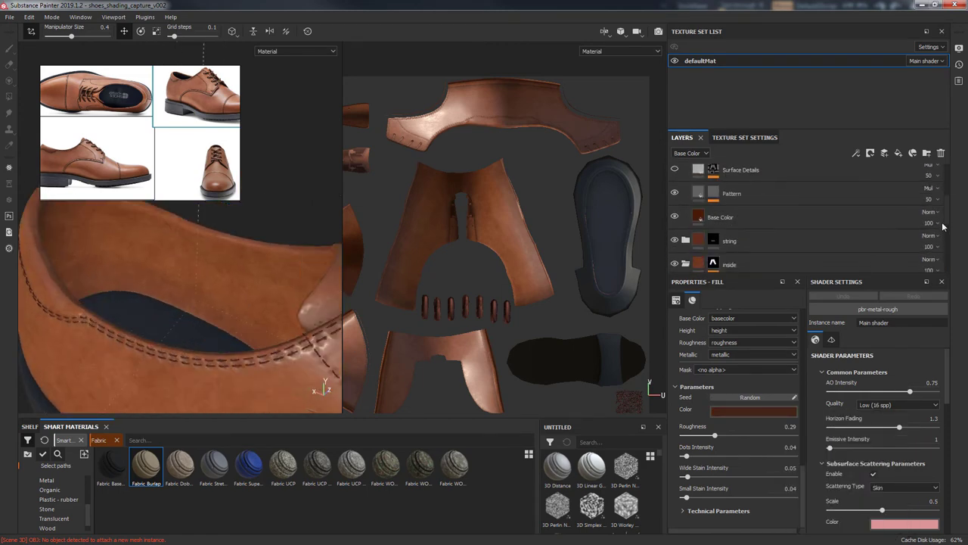
Delete the Color Selection effect from the inside layer's mask
left_click(713, 234)
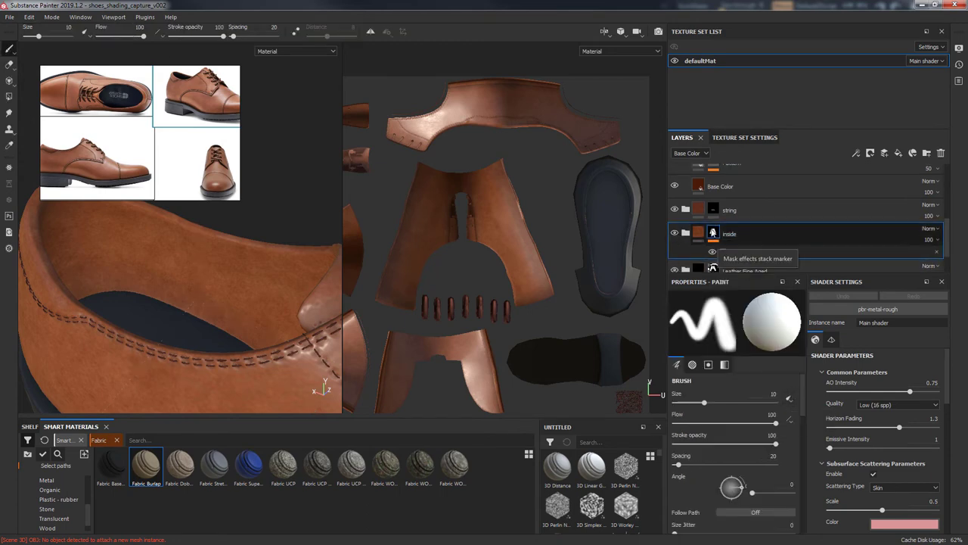
left_click(712, 233)
left_click(724, 252)
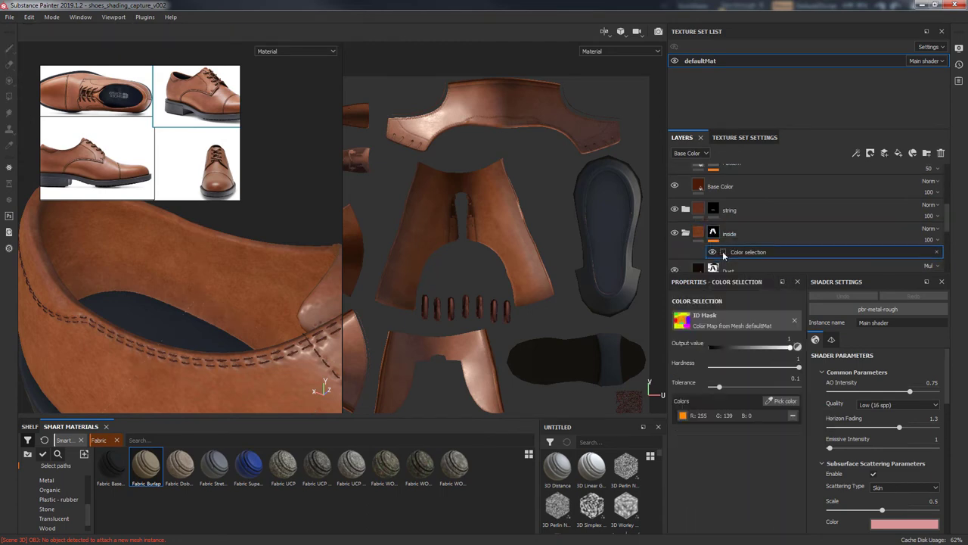
key("Delete")
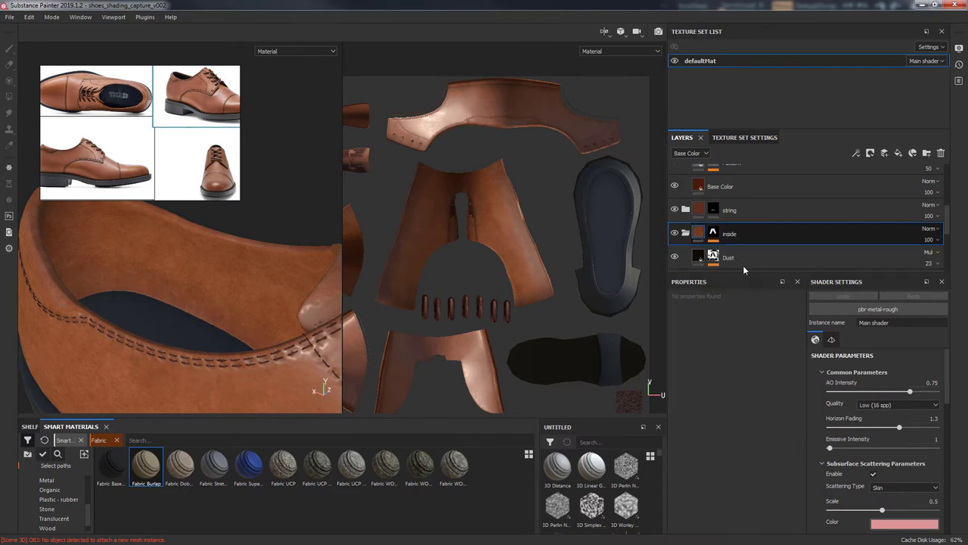
Set the Leather Color fill to pale pink and toggle the Leather Pattern layer to compare
left_click(677, 207)
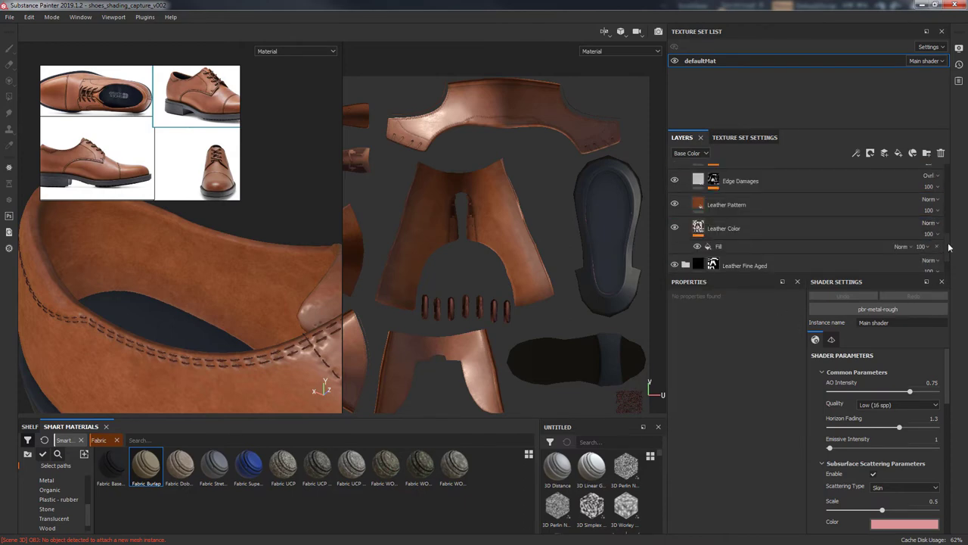
left_click(724, 194)
left_click(780, 435)
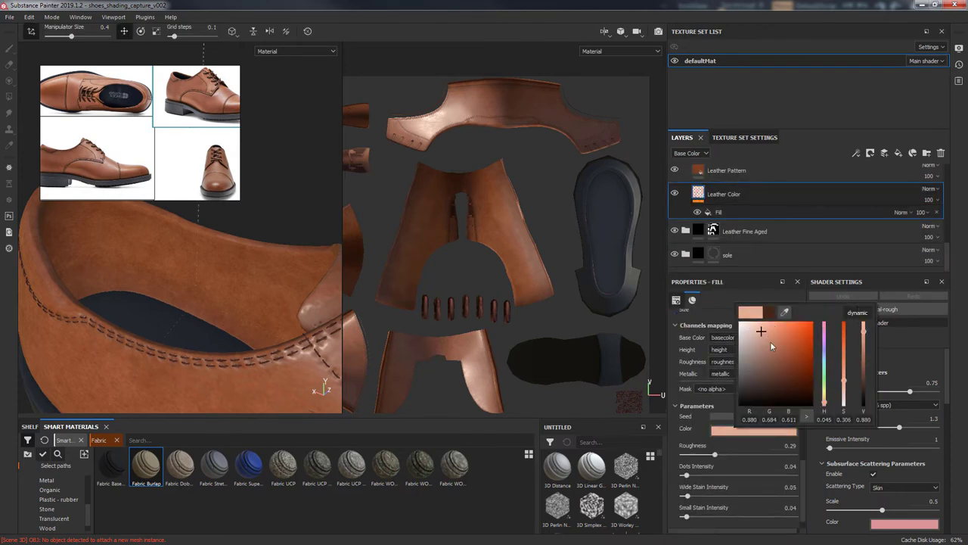
scroll(746, 227, "up", 2)
scroll(746, 241, "up", 1)
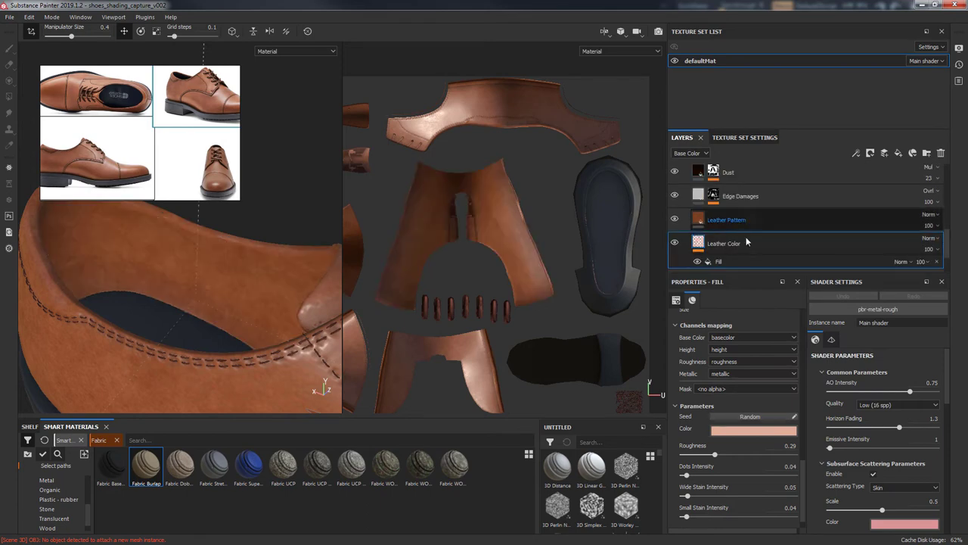
left_click(730, 221)
left_click(677, 220)
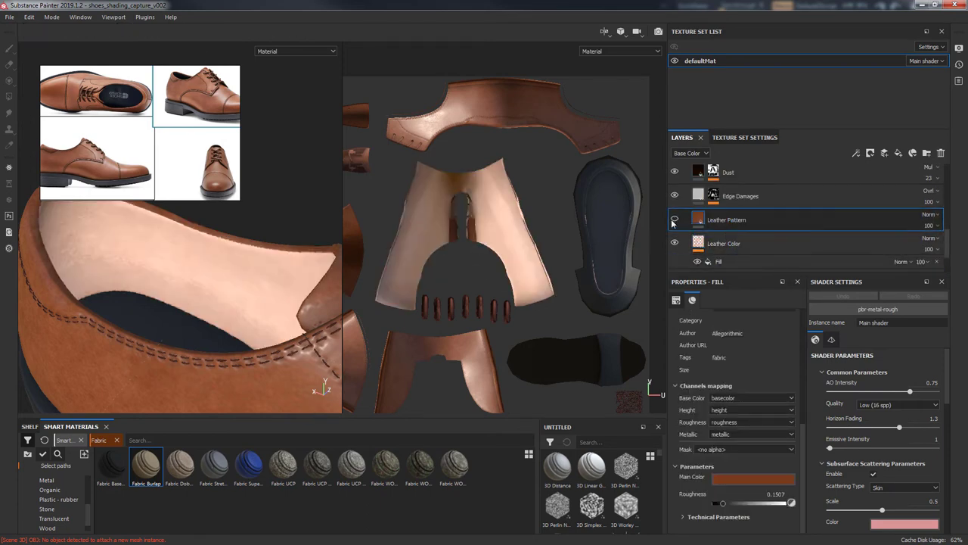
left_click(675, 219)
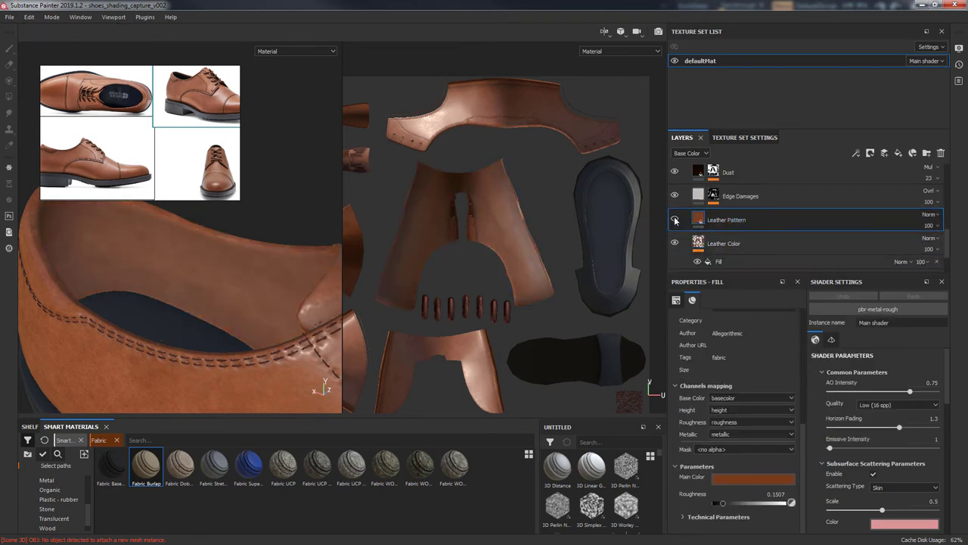
Adjust the Leather Pattern main colour to a lighter muted tan (RGB 0.551, 0.383, 0.289)
left_click(753, 478)
left_click(817, 409)
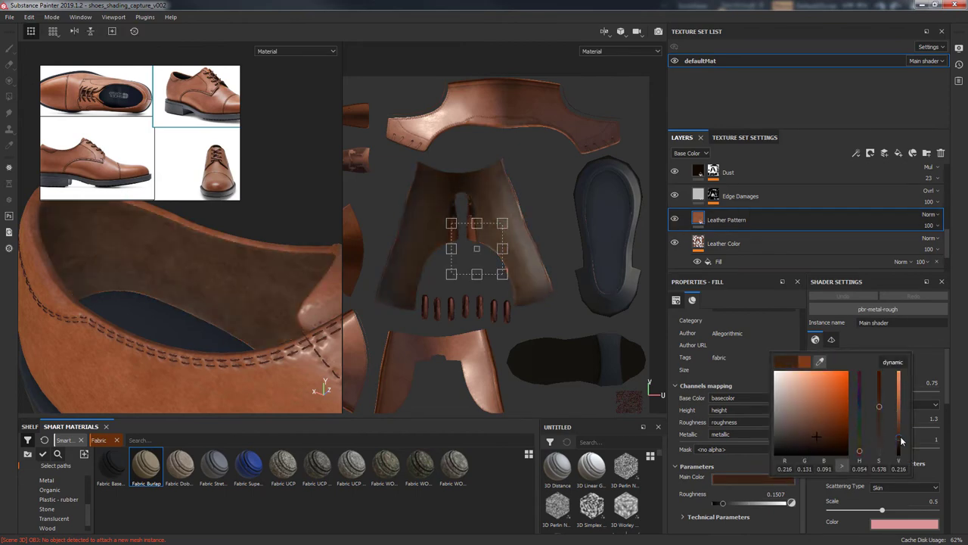
left_click_drag(898, 424, 898, 406)
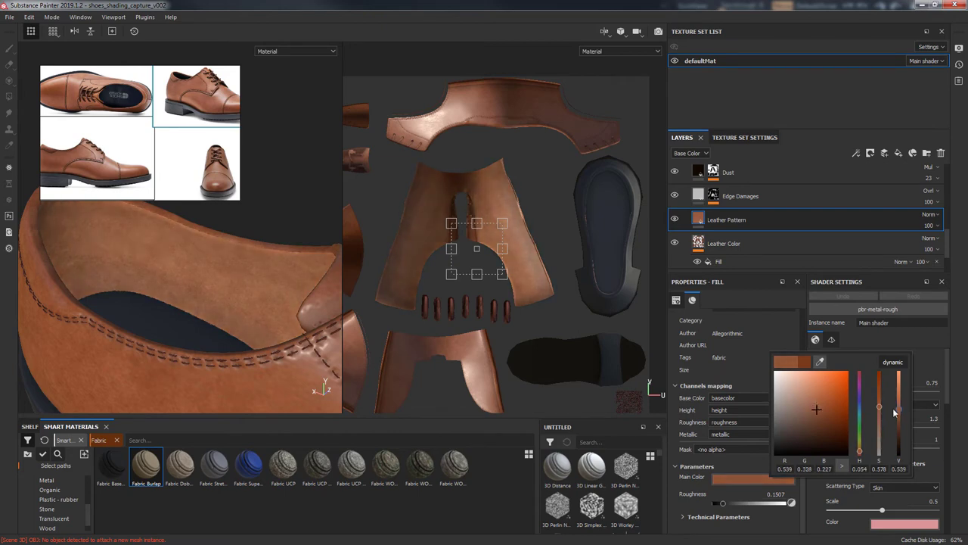
left_click(809, 415)
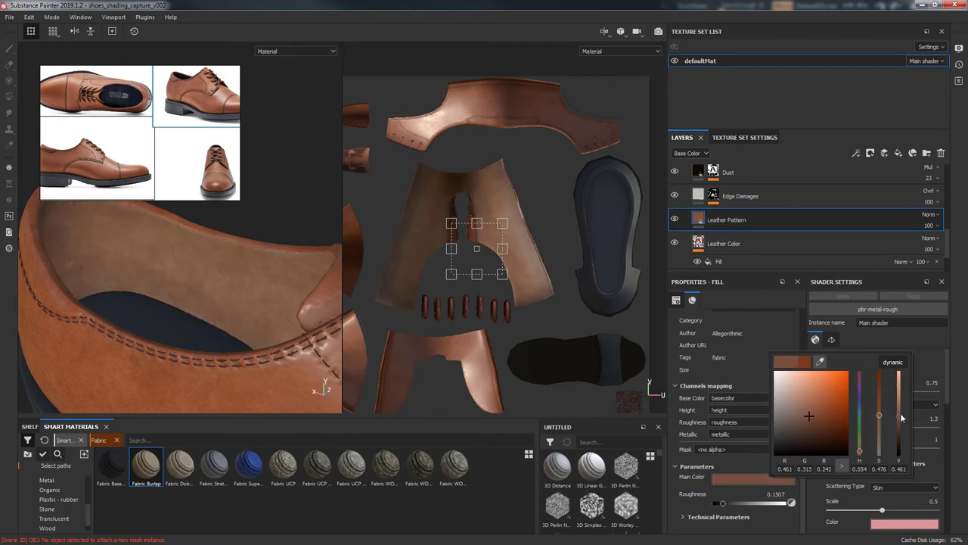
left_click_drag(900, 418, 900, 409)
left_click_drag(189, 303, 234, 288, "alt")
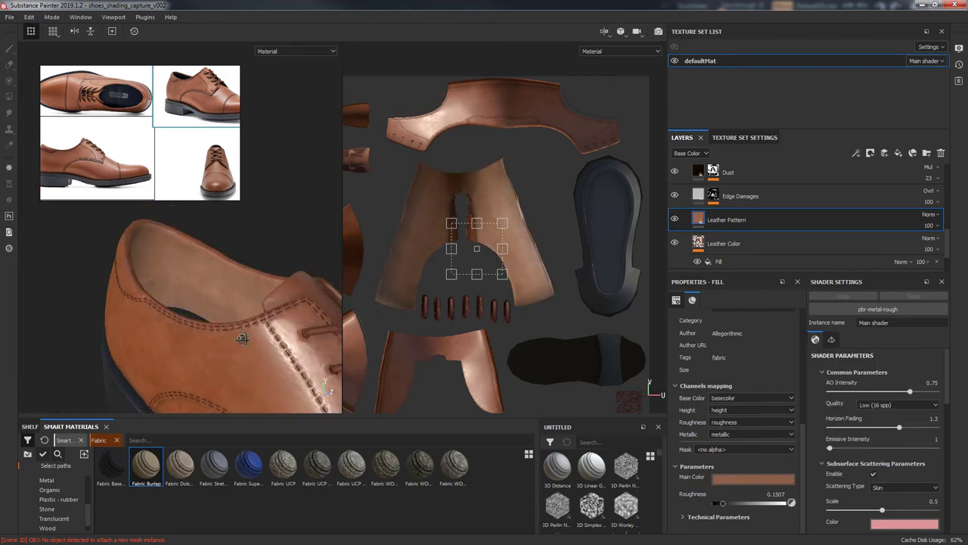
left_click(772, 478)
left_click_drag(839, 457, 840, 453)
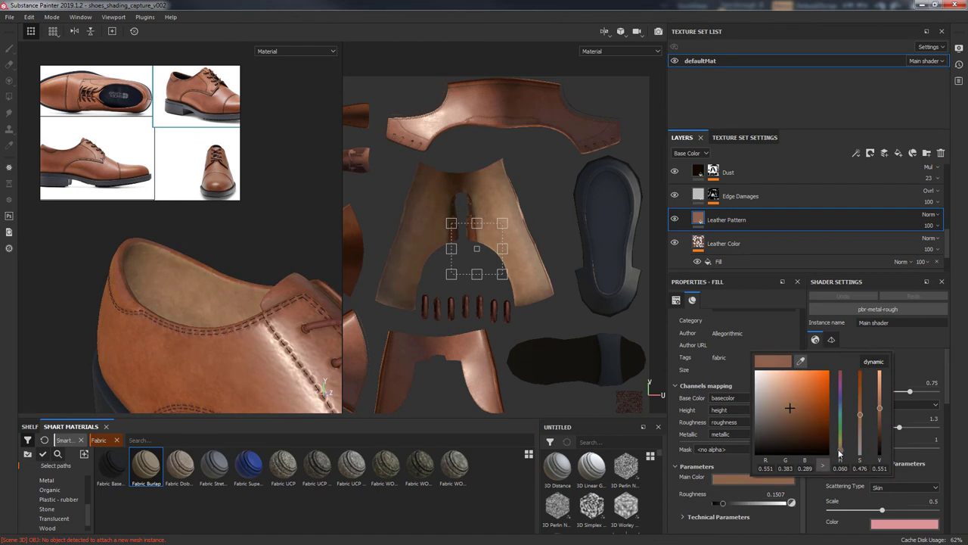
mouse_move(158, 330)
left_mouse_down("alt")
mouse_move(285, 347)
mouse_move(278, 278)
left_mouse_up("alt")
left_click(610, 58)
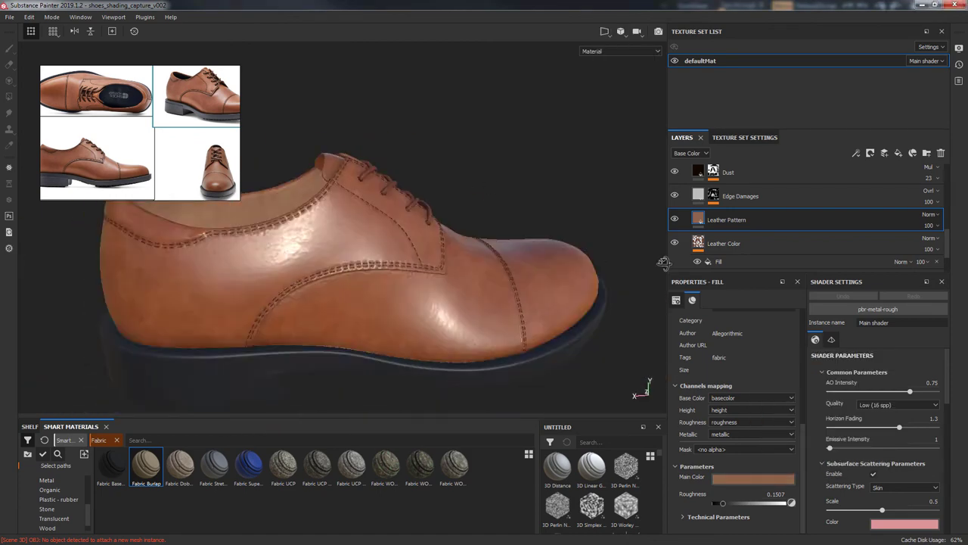
mouse_move(530, 317)
left_mouse_down("alt")
mouse_move(288, 249)
mouse_move(482, 319)
mouse_move(499, 289)
mouse_move(469, 320)
mouse_move(346, 307)
mouse_move(466, 372)
mouse_move(400, 281)
mouse_move(325, 277)
mouse_move(444, 277)
mouse_move(402, 316)
mouse_move(515, 302)
left_mouse_up("alt")
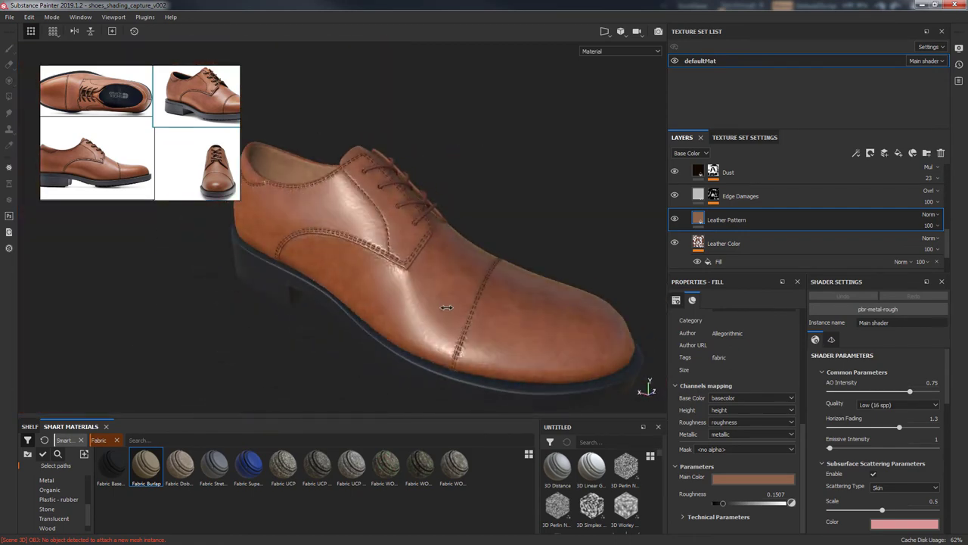
scroll(946, 242, "down", 2)
scroll(757, 212, "up", 2)
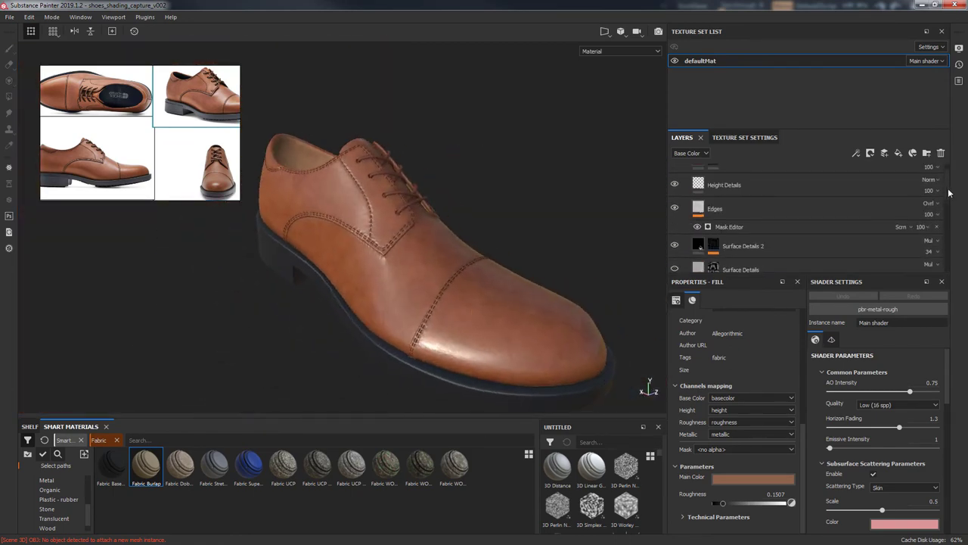
scroll(686, 182, "up", 2)
mouse_move(350, 311)
left_mouse_down("alt")
mouse_move(397, 330)
mouse_move(377, 281)
mouse_move(501, 327)
mouse_move(454, 303)
left_mouse_up("alt")
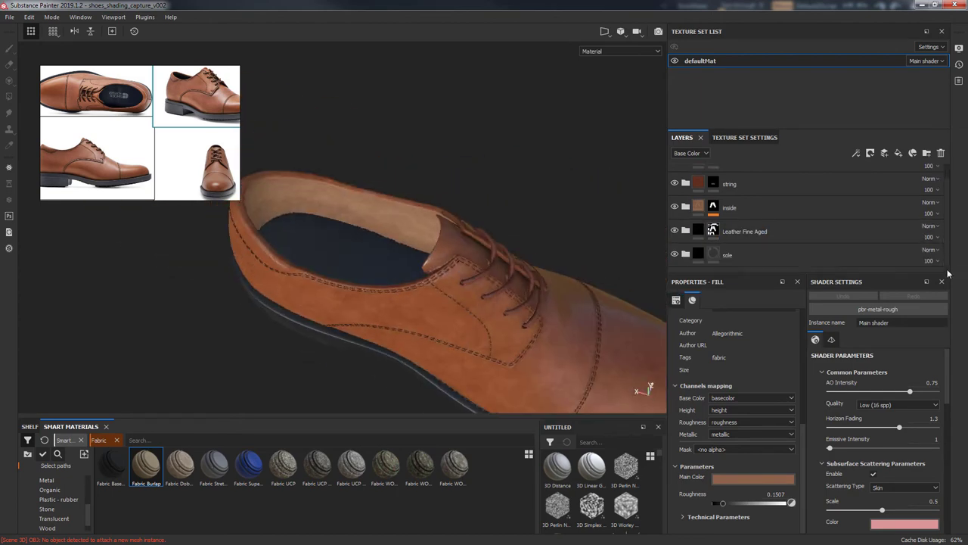
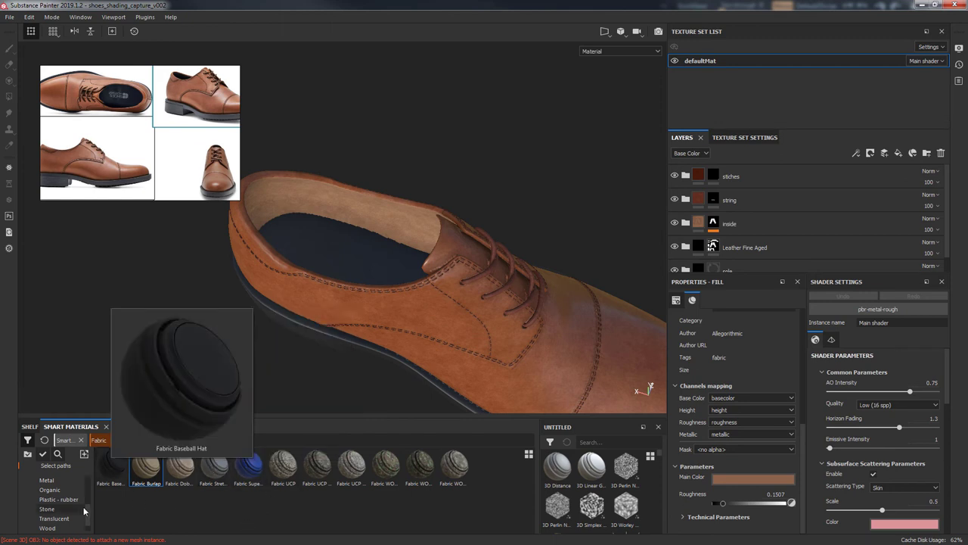
Filter the Smart Materials shelf to the Fabric category
left_click(59, 499)
scroll(89, 495, "up", 1)
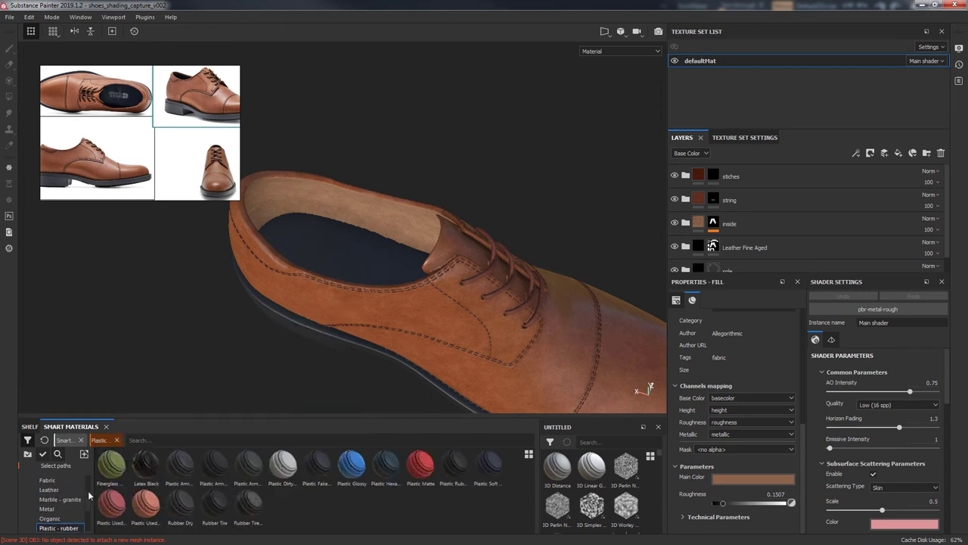
scroll(89, 495, "up", 1)
left_click(47, 490)
mouse_move(214, 464)
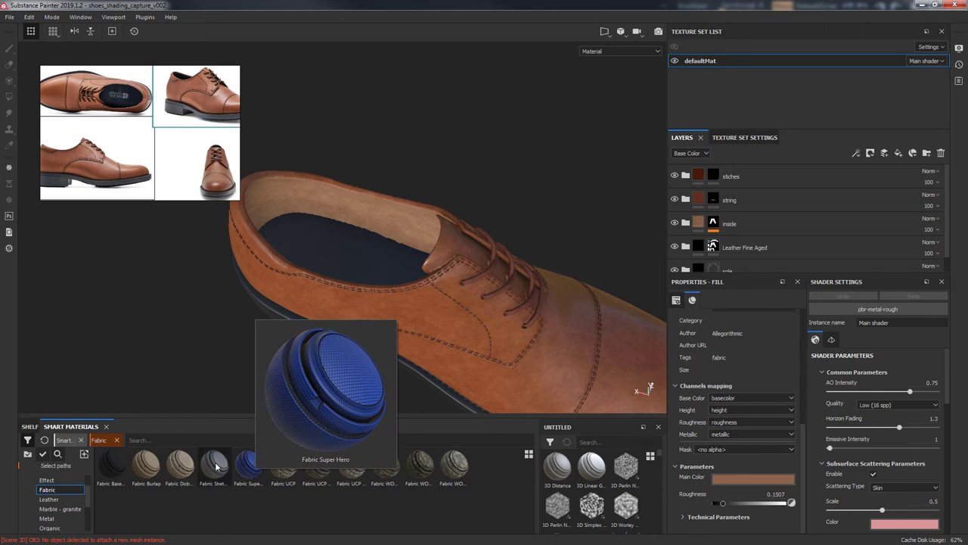
Try Fabric Stretchy Sci-Fi on the shoe, undo it, and drop Fabric Burlap on instead
left_click_drag(216, 467, 881, 163)
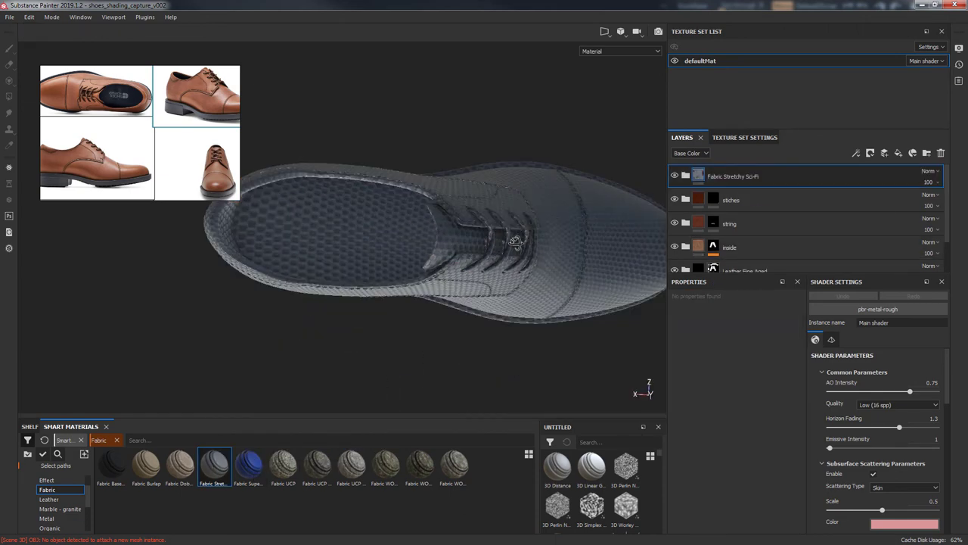
mouse_move(514, 241)
left_mouse_down("alt")
mouse_move(478, 126)
mouse_move(484, 201)
left_mouse_up("alt")
key("ctrl+z")
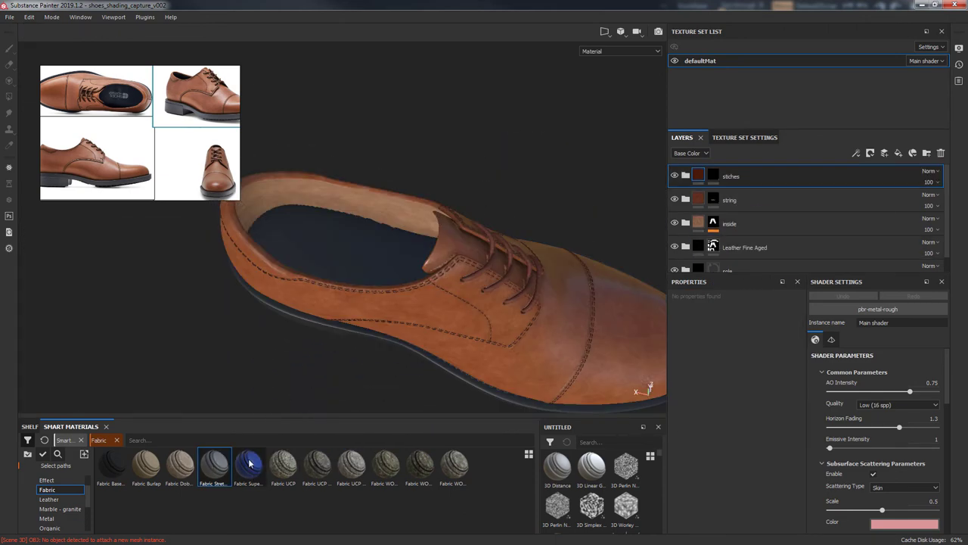
left_click_drag(146, 463, 649, 269)
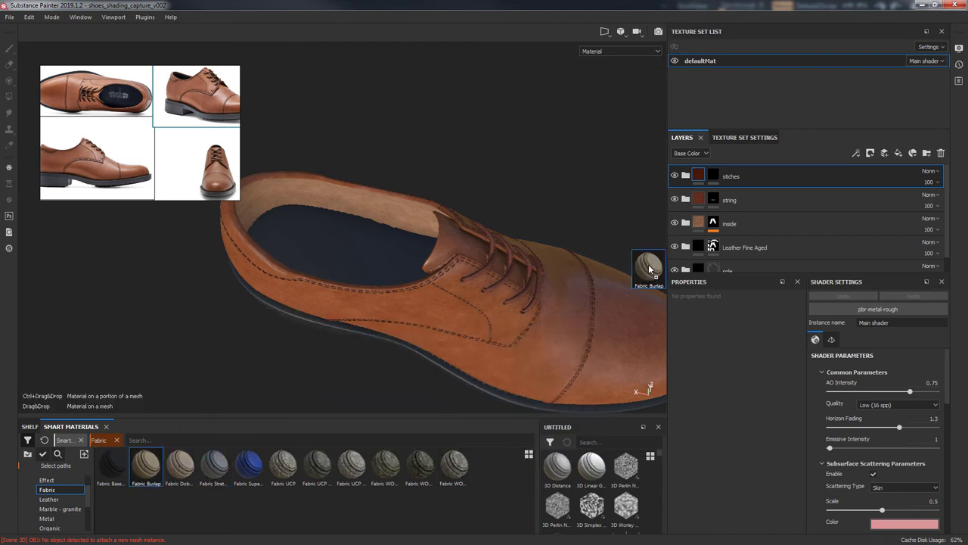
left_click_drag(767, 168, 765, 171)
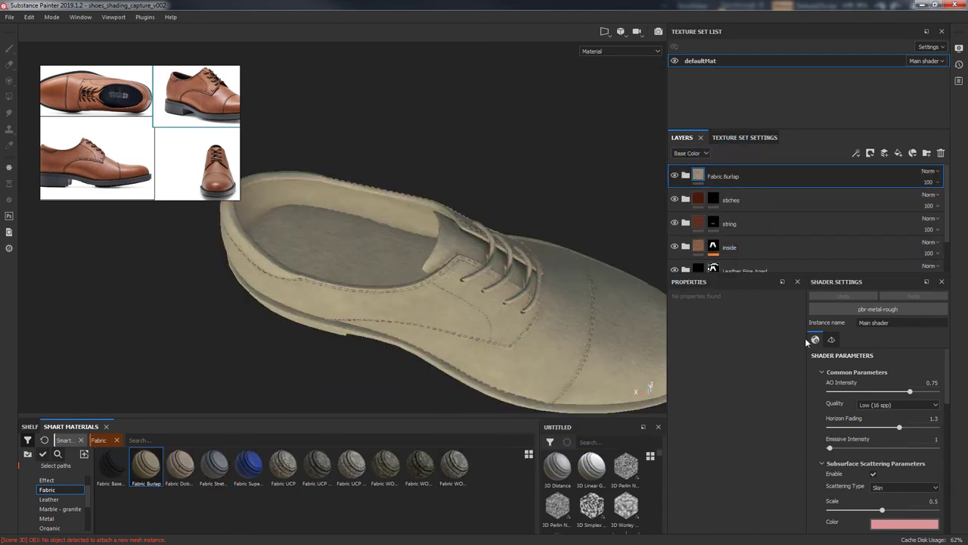
Add a black mask to the Fabric Burlap layer
mouse_move(651, 325)
left_mouse_down("alt")
mouse_move(404, 288)
mouse_move(573, 329)
mouse_move(621, 318)
left_mouse_up("alt")
right_click(705, 179)
left_click(754, 204)
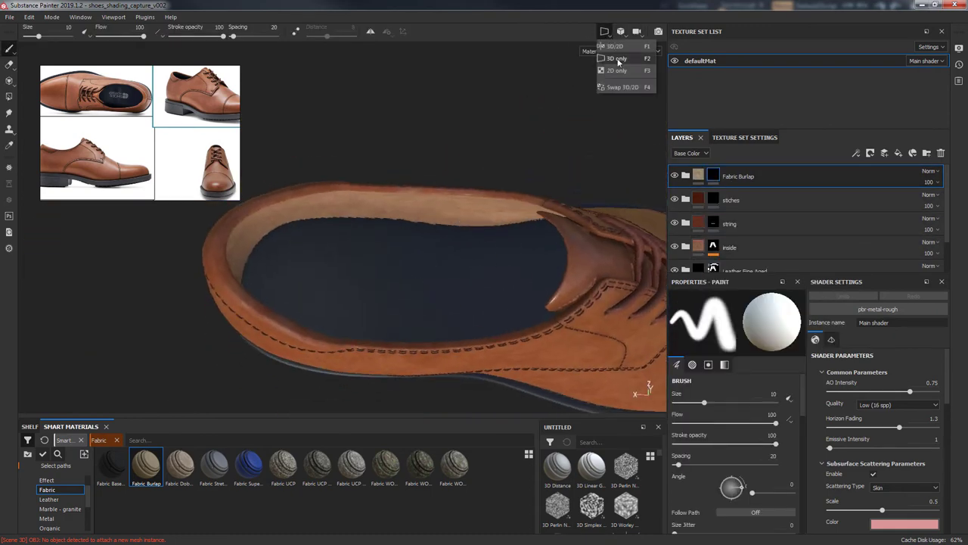
In the 3D/2D view, Polygon Fill the insole's UV faces into the mask
left_click(616, 46)
scroll(484, 227, "up", 5)
left_click(9, 96)
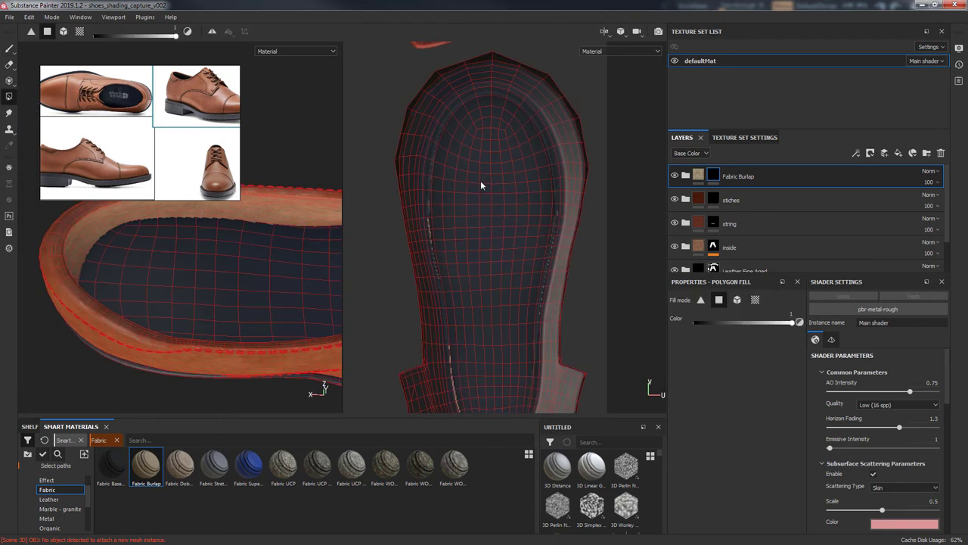
mouse_move(452, 119)
left_mouse_down()
mouse_move(522, 320)
mouse_move(519, 298)
left_mouse_up()
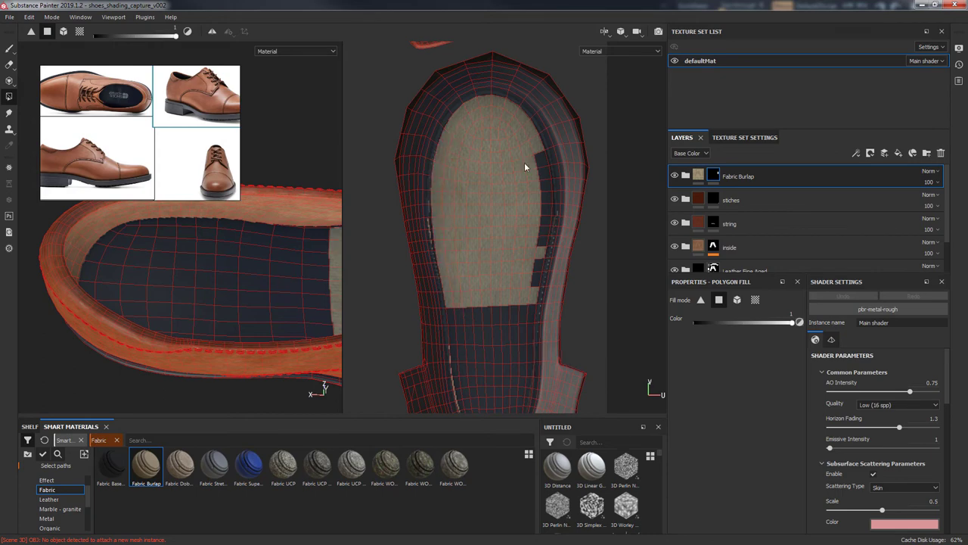
left_click(514, 317)
middle_click_drag(500, 349, 481, 267)
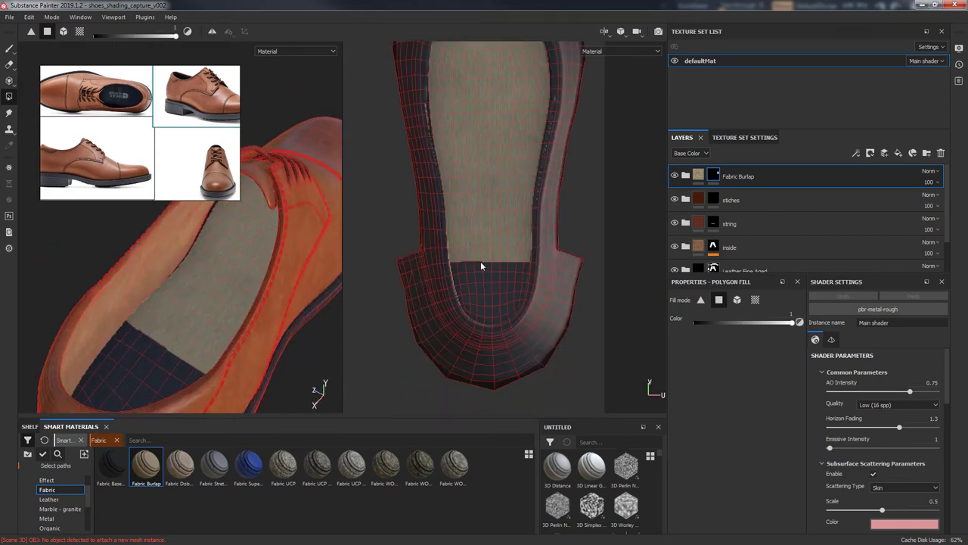
scroll(528, 281, "up", 3)
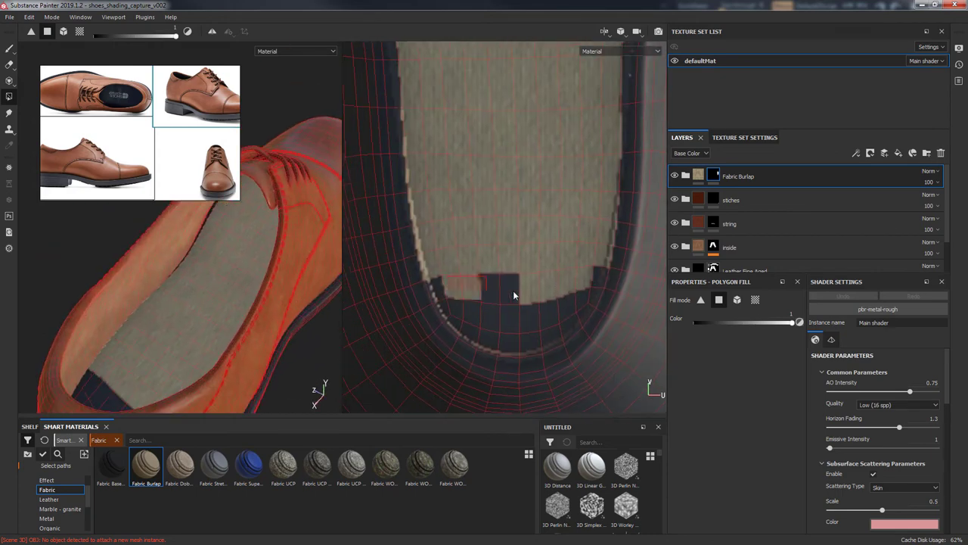
scroll(548, 345, "down", 3)
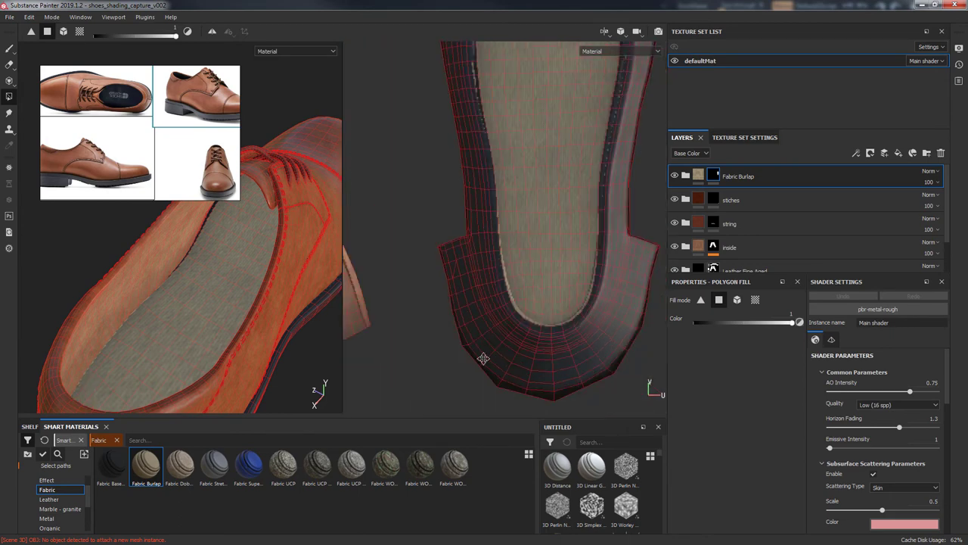
middle_click_drag(549, 344, 477, 295)
right_click(432, 265)
scroll(452, 278, "up", 2)
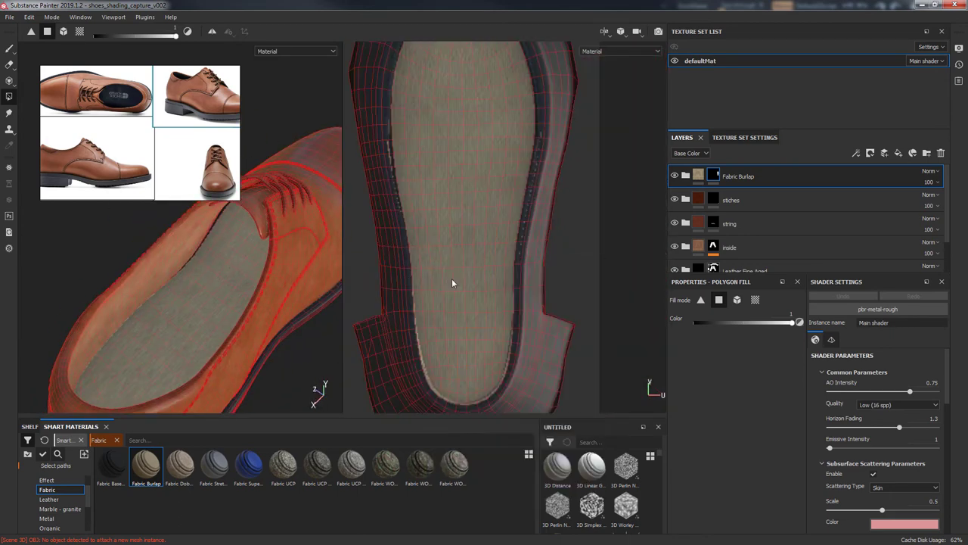
Switch back to the Paint brush and cycle the ambient occlusion and thickness maps, then base colour
key("1")
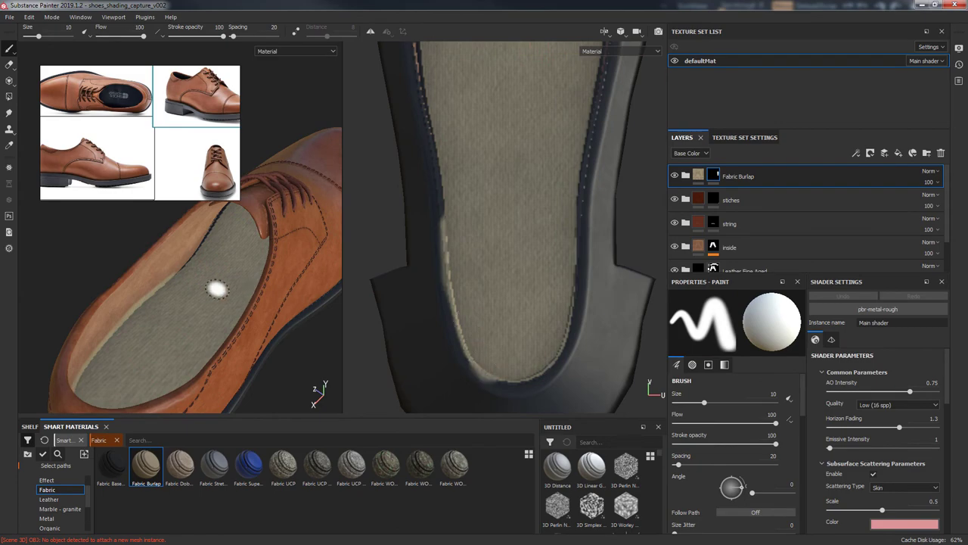
scroll(504, 323, "up", 2)
scroll(227, 283, "up", 2)
scroll(525, 242, "down", 5)
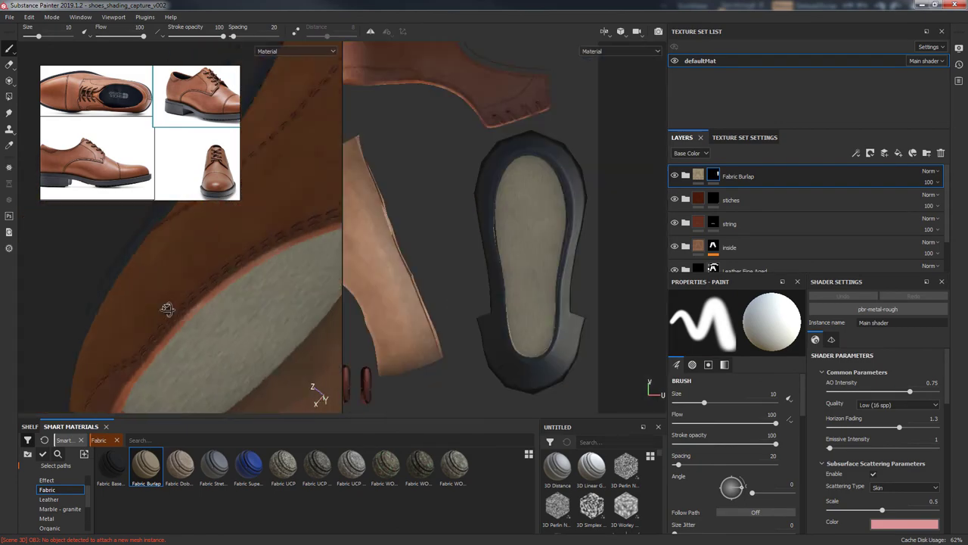
left_click_drag(166, 308, 292, 335, "alt")
scroll(560, 227, "up", 2)
scroll(560, 227, "up", 2)
key("b")
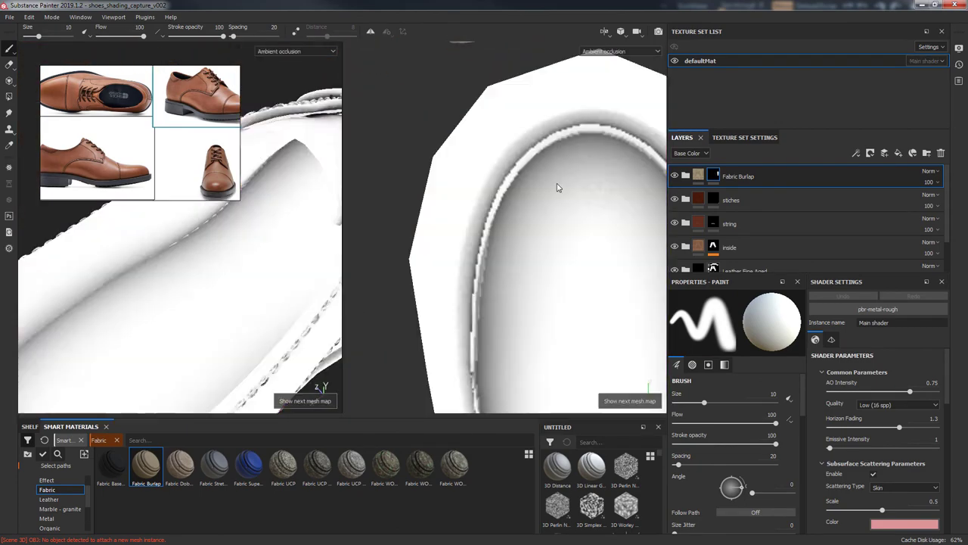
key("b")
key("b")
key("b")
key("b")
key("b")
key("b")
key("b")
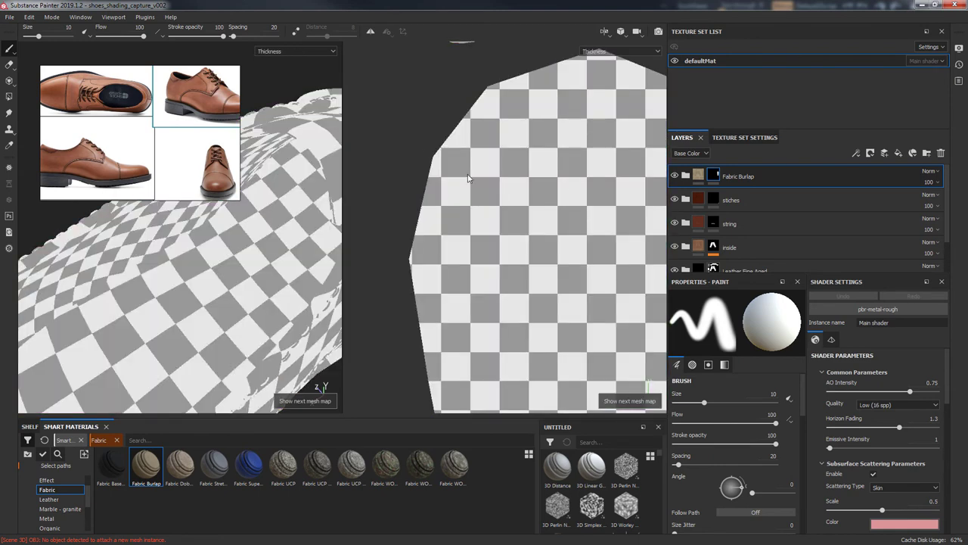
key("c")
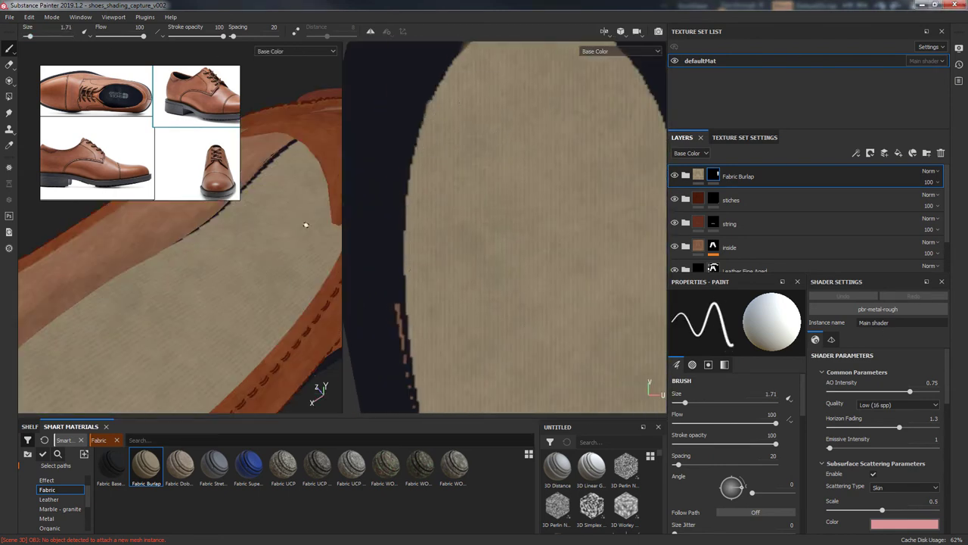
Orbit around the shoe to inspect the leather/fabric lining seam
left_click_drag(306, 225, 251, 237, "alt")
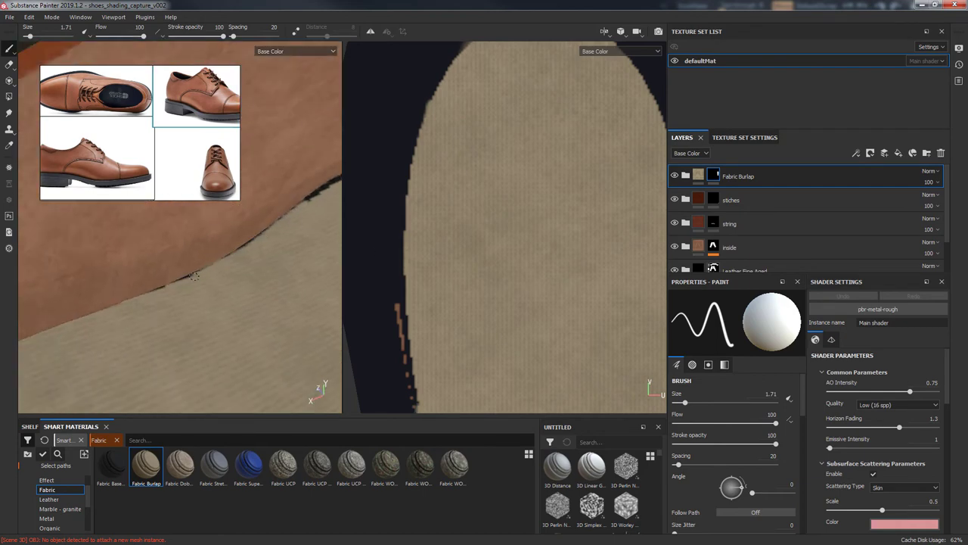
left_click_drag(194, 277, 253, 234, "alt")
middle_click_drag(409, 226, 492, 219)
mouse_move(227, 272)
left_mouse_down("alt")
mouse_move(196, 302)
mouse_move(271, 196)
left_mouse_up("alt")
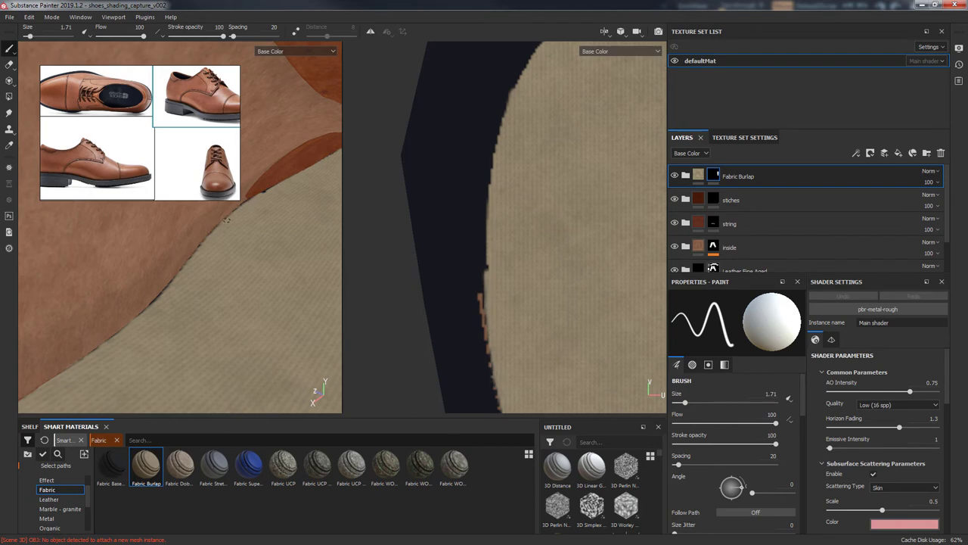
left_click_drag(244, 284, 201, 274, "alt")
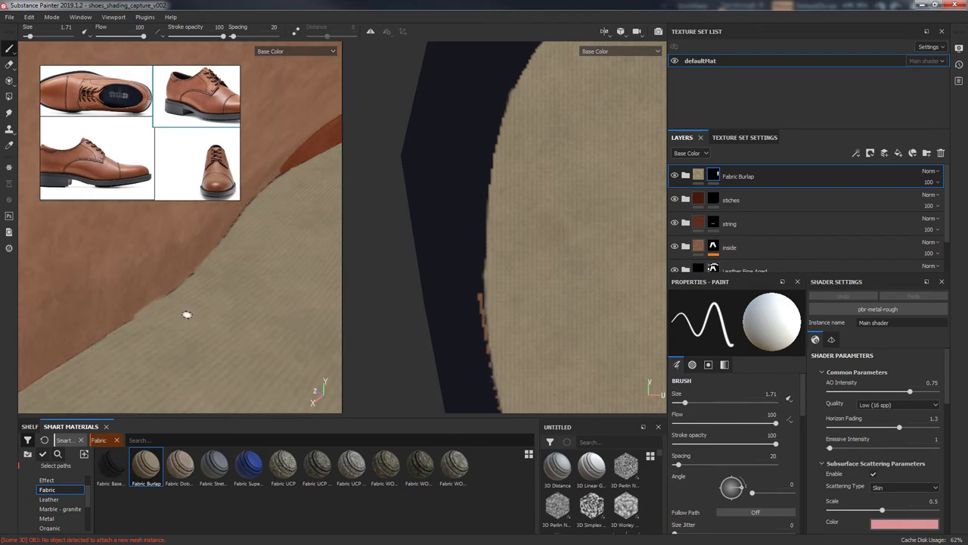
mouse_move(250, 236)
left_mouse_down("alt")
mouse_move(274, 309)
mouse_move(196, 318)
left_mouse_up("alt")
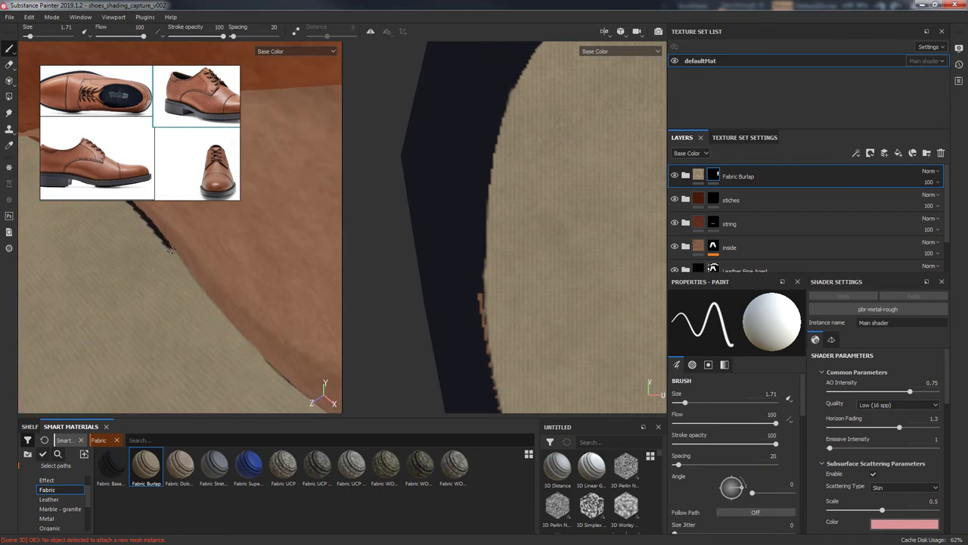
mouse_move(171, 218)
left_mouse_down("alt")
mouse_move(230, 335)
mouse_move(210, 281)
mouse_move(241, 312)
mouse_move(201, 266)
mouse_move(153, 279)
left_mouse_up("alt")
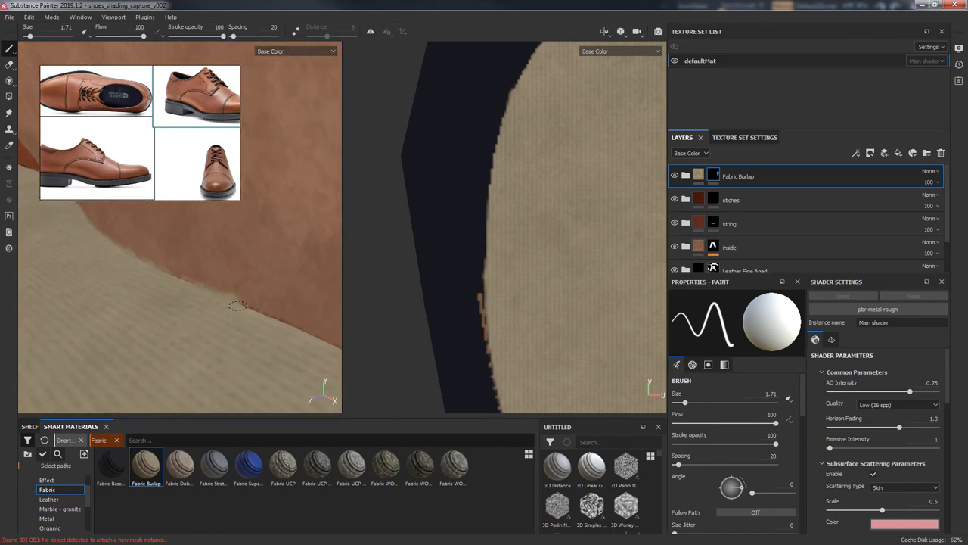
left_click_drag(237, 306, 183, 318, "alt")
mouse_move(292, 387)
left_mouse_down("alt")
mouse_move(174, 314)
mouse_move(194, 298)
mouse_move(133, 332)
left_mouse_up("alt")
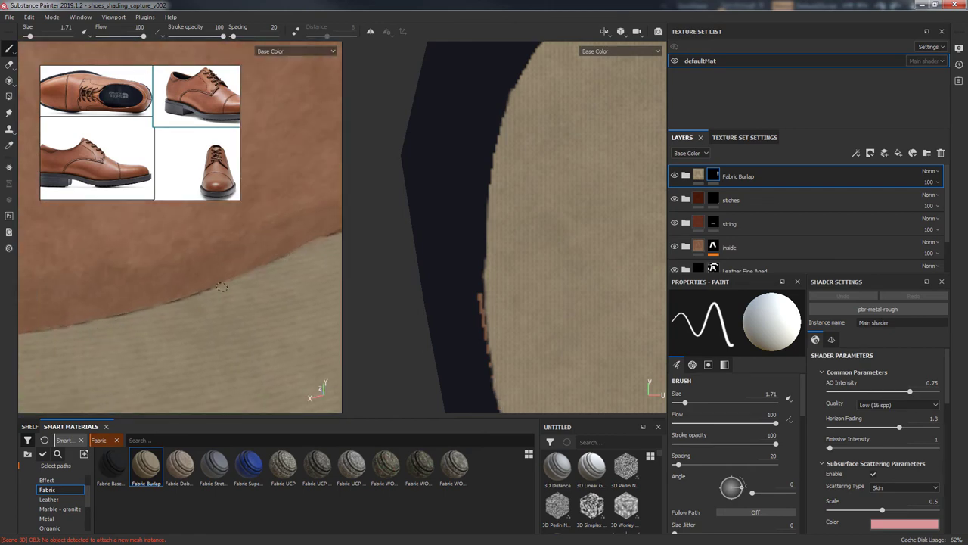
mouse_move(49, 341)
left_mouse_down("alt")
mouse_move(114, 318)
mouse_move(173, 335)
mouse_move(176, 391)
left_mouse_up("alt")
right_click_drag(176, 392, 316, 229, "alt")
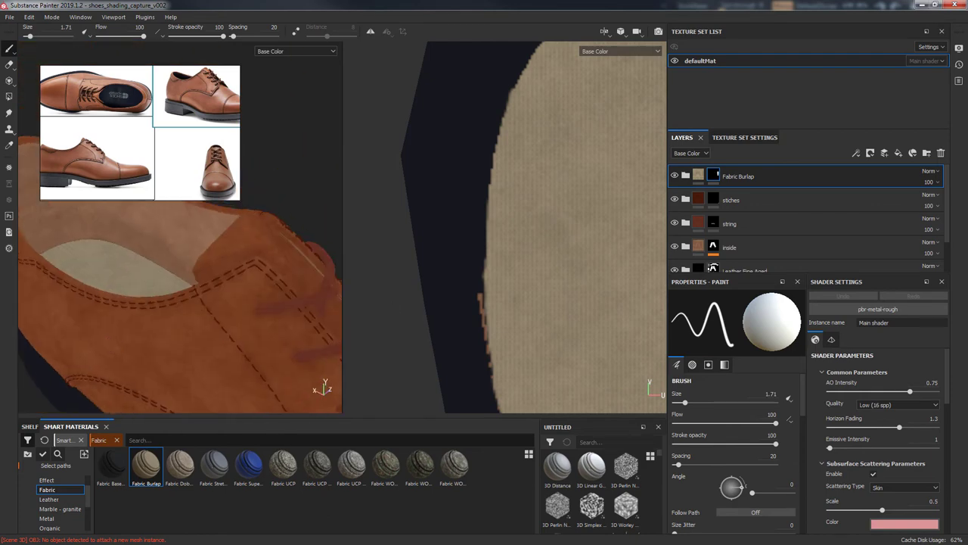
mouse_move(316, 229)
left_mouse_down("alt")
mouse_move(180, 345)
mouse_move(274, 356)
mouse_move(492, 295)
mouse_move(436, 302)
left_mouse_up("alt")
Return to a single 3D view in full material shading and inspect the inner lining and laces
key("F2")
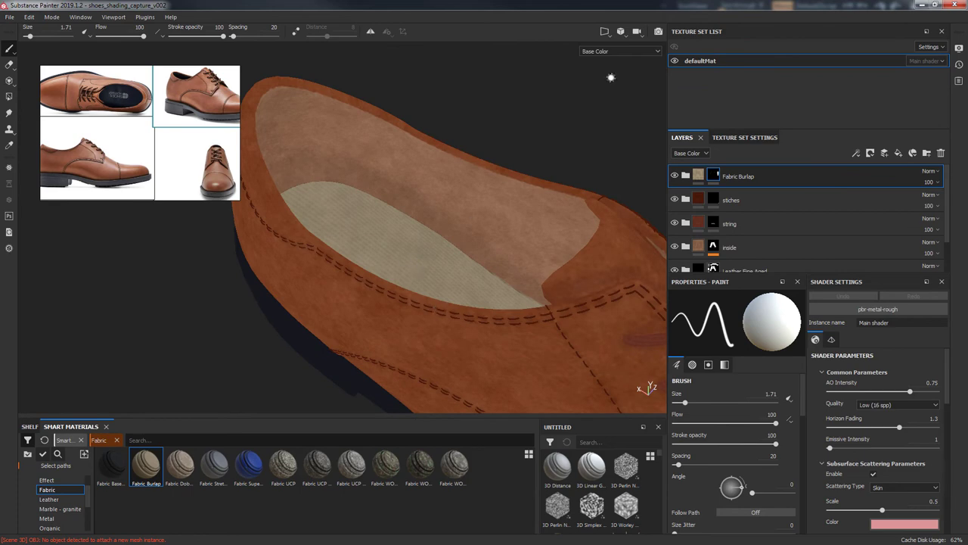
left_click(621, 51)
left_click(598, 65)
left_click_drag(598, 65, 553, 98, "alt")
right_click_drag(553, 98, 530, 83, "alt")
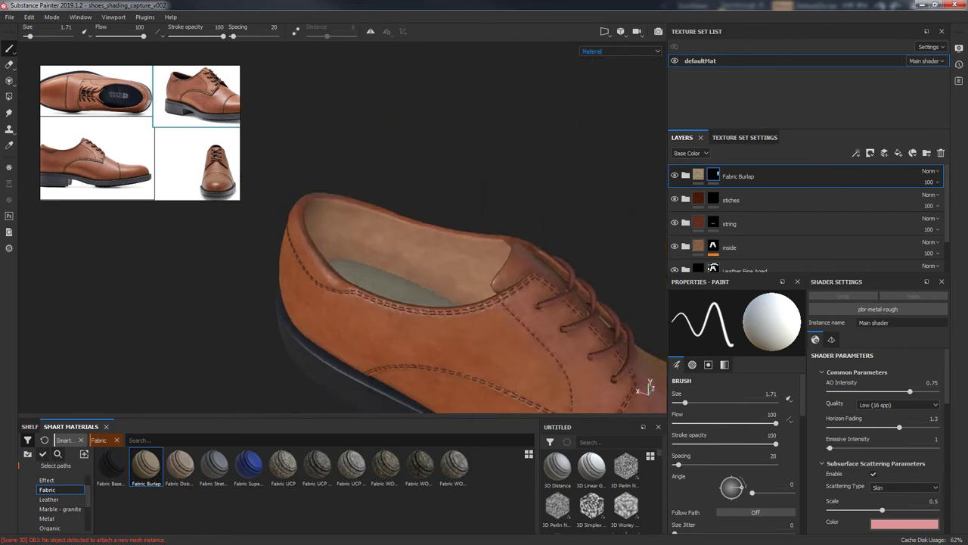
left_click_drag(530, 83, 556, 201, "alt")
right_click_drag(555, 201, 420, 272, "alt")
left_click_drag(419, 273, 389, 204, "alt")
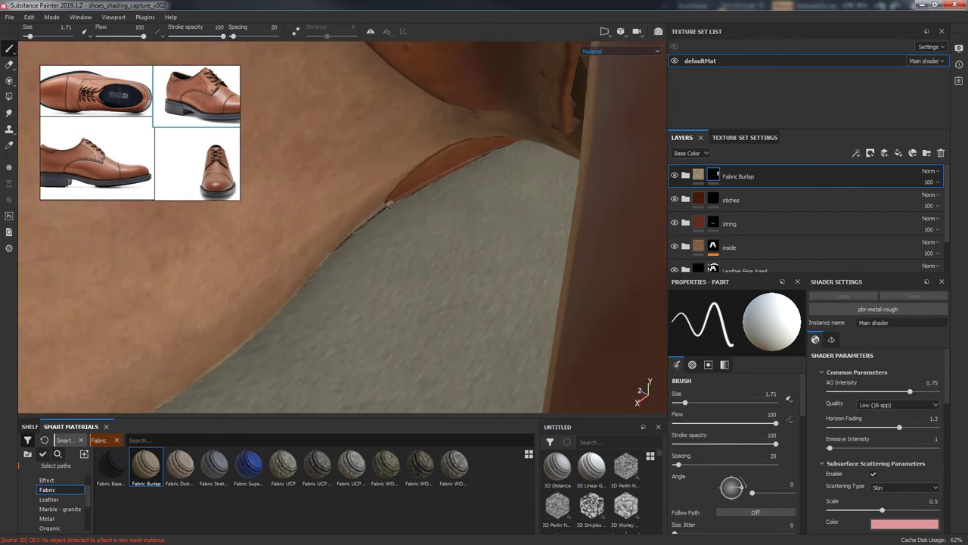
right_click_drag(337, 247, 409, 273, "alt")
left_click_drag(409, 274, 231, 313, "alt")
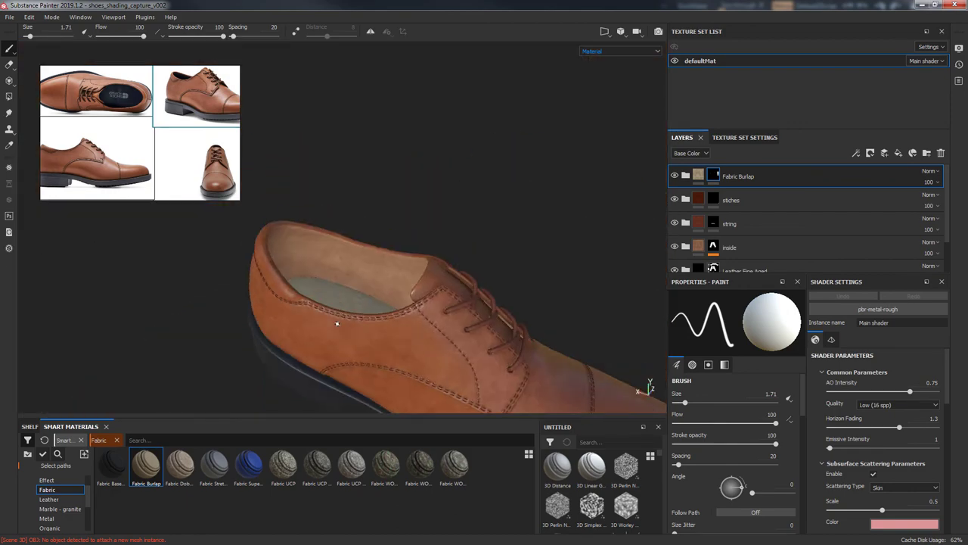
right_click_drag(231, 313, 484, 301, "alt")
mouse_move(484, 301)
left_mouse_down("alt")
mouse_move(504, 267)
mouse_move(275, 260)
mouse_move(484, 249)
left_mouse_up("alt")
Set the Fabric Burlap Base Color fill to near-black with roughness about 0.51
left_click(685, 175)
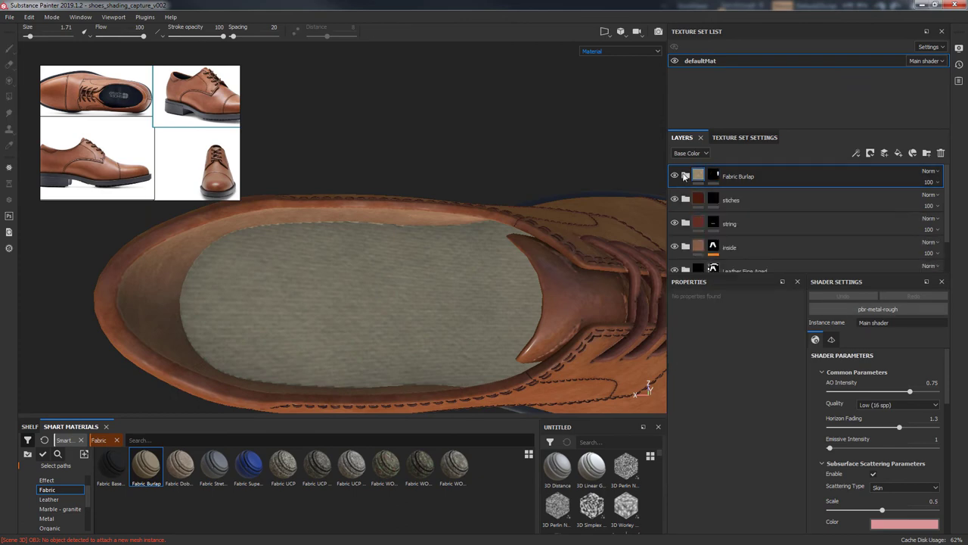
left_click(687, 175)
scroll(756, 220, "down", 1)
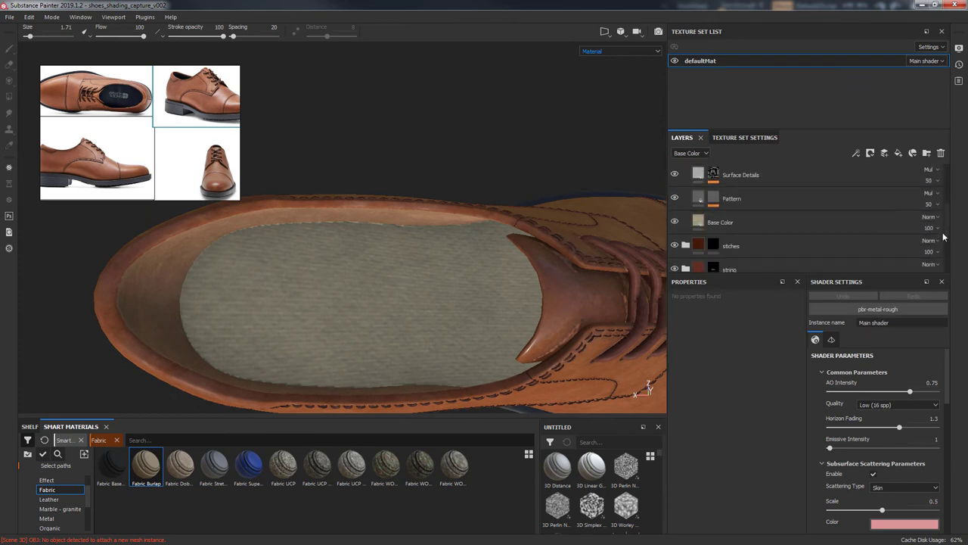
left_click(749, 220)
left_click(759, 353)
left_click(762, 443)
left_click(885, 440)
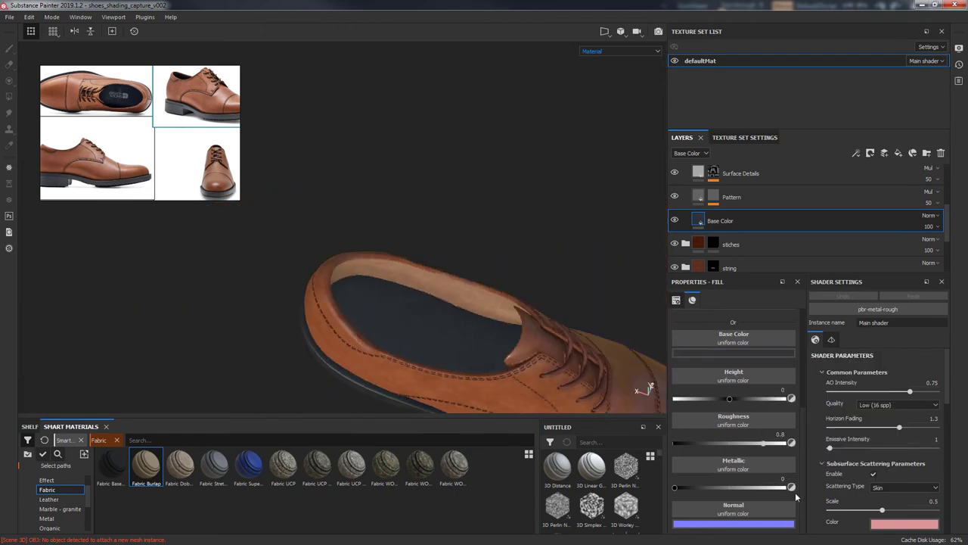
left_click(691, 488)
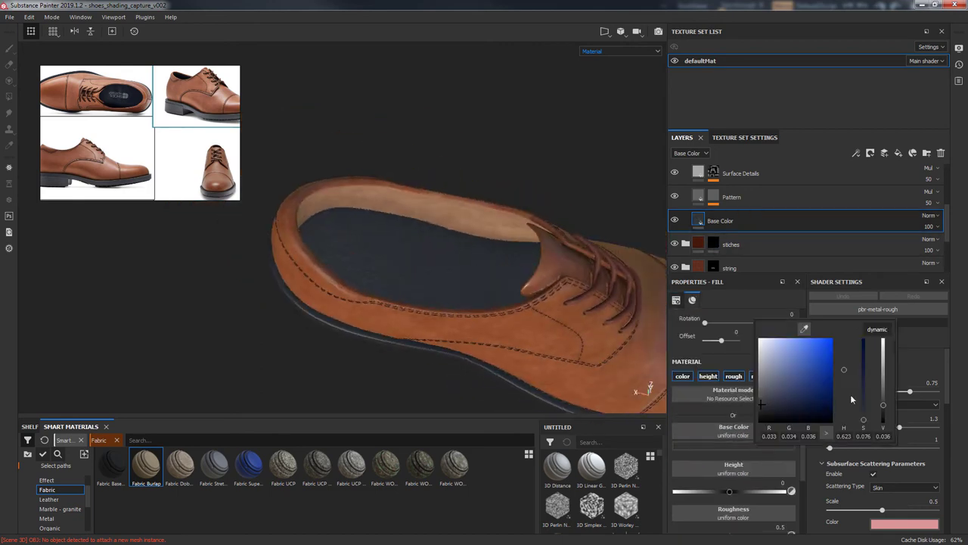
Fine-tune the insole colour's hue, darkness and saturation toward dark charcoal grey
mouse_move(844, 390)
left_mouse_down()
mouse_move(848, 413)
mouse_move(863, 401)
left_mouse_up()
left_click_drag(423, 356, 500, 350, "alt")
left_click(733, 446)
left_click_drag(840, 409, 856, 403)
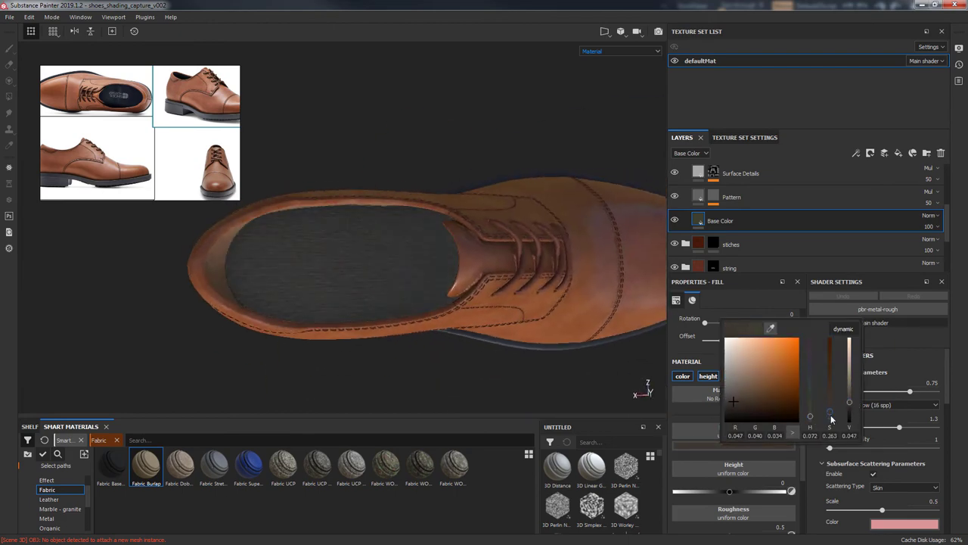
left_click_drag(194, 281, 432, 350, "alt")
left_click(733, 446)
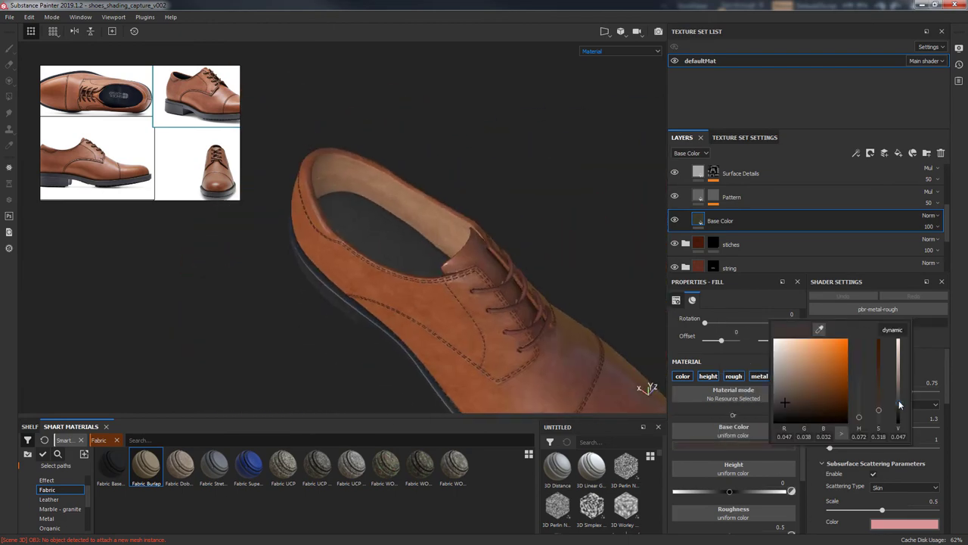
left_click_drag(378, 318, 468, 367, "alt")
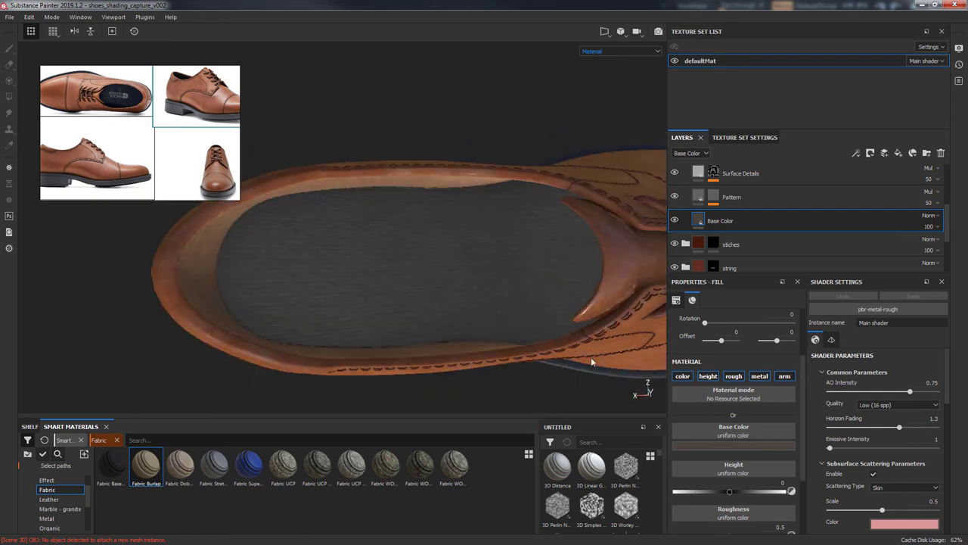
scroll(751, 481, "down", 3)
left_click_drag(724, 442, 730, 442)
scroll(946, 212, "up", 2)
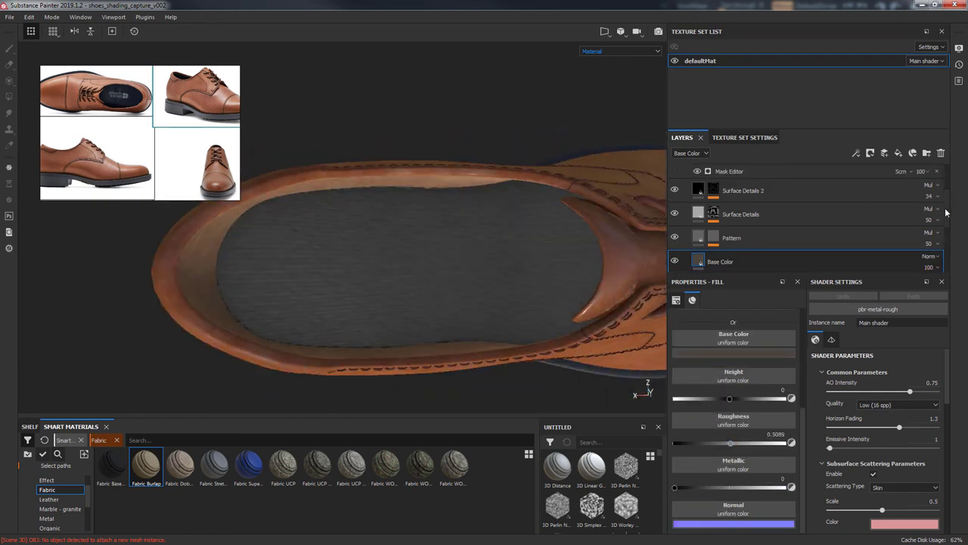
scroll(680, 215, "up", 2)
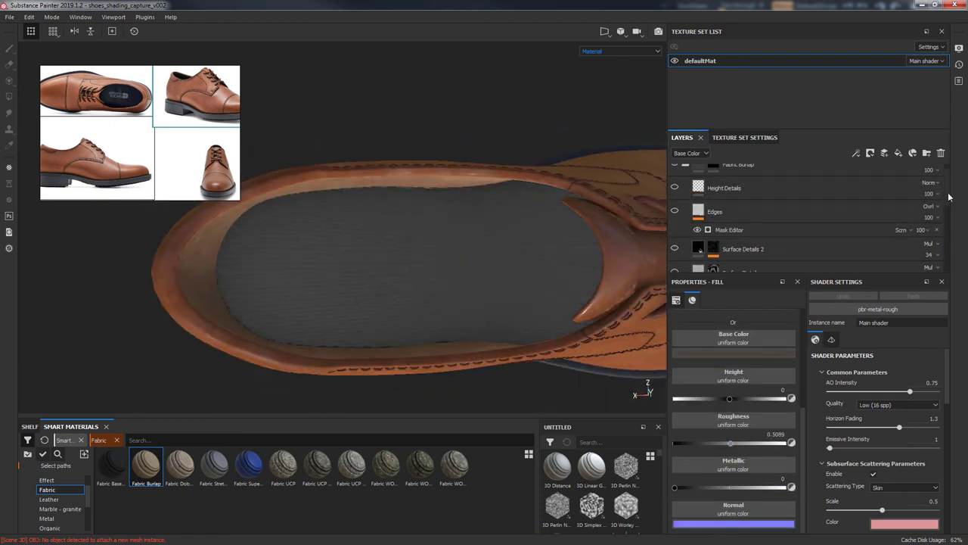
scroll(675, 197, "down", 5)
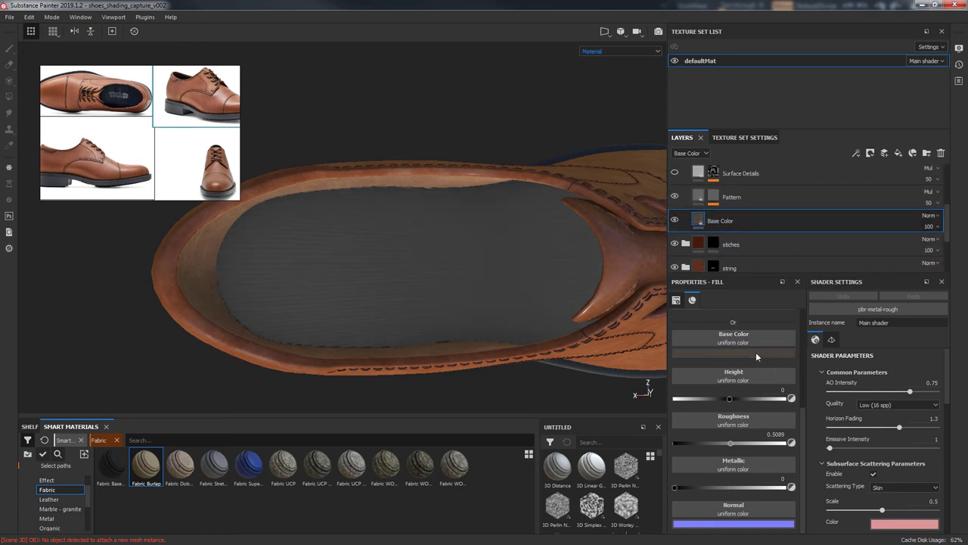
Toggle the burlap Pattern layer to compare, and add a Weave 2 effect beneath it
left_click(756, 353)
left_click(674, 198)
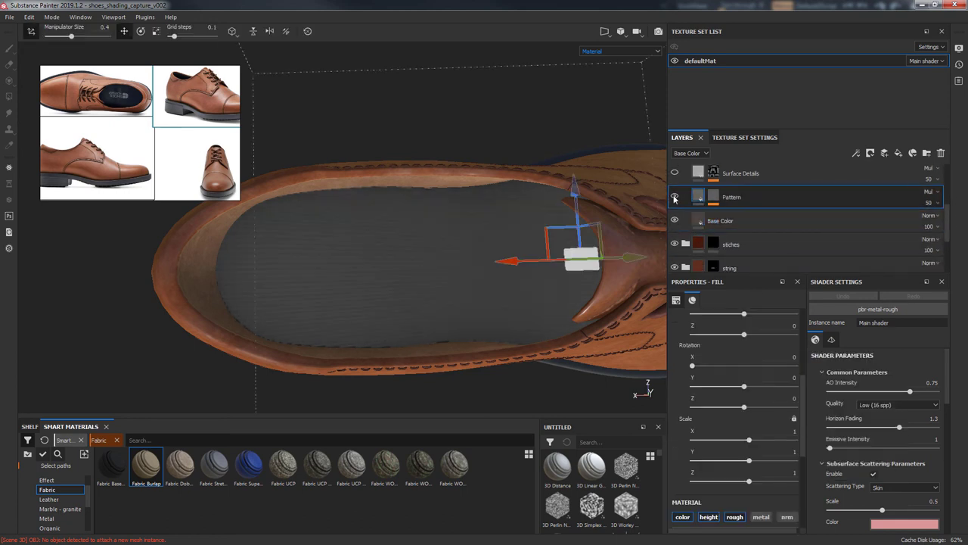
left_click_drag(798, 439, 806, 492)
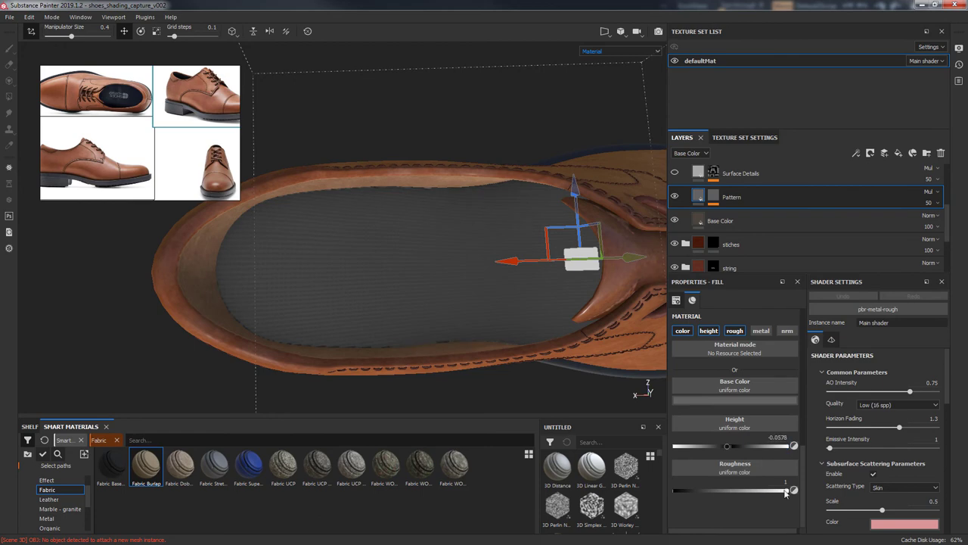
scroll(789, 433, "up", 2)
key("ctrl+z")
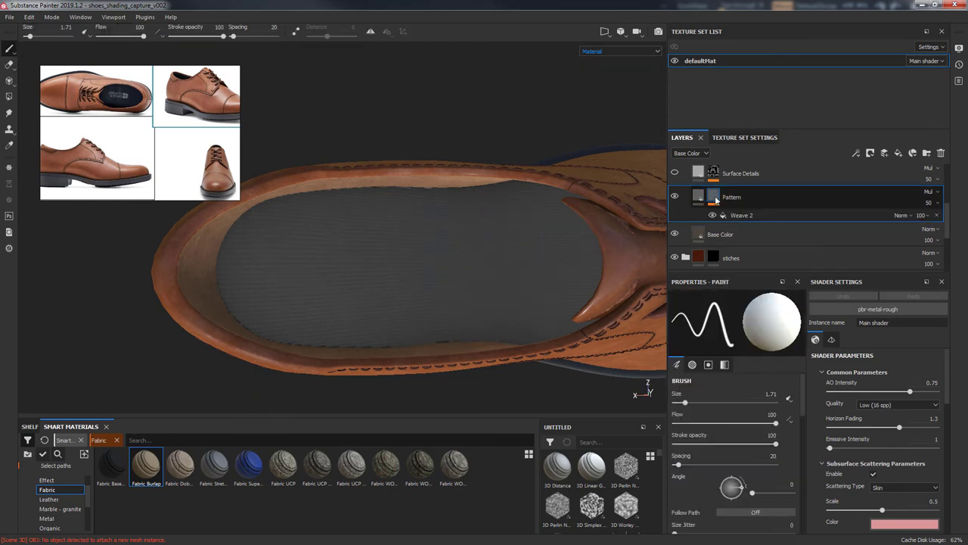
left_click_drag(799, 452, 804, 327)
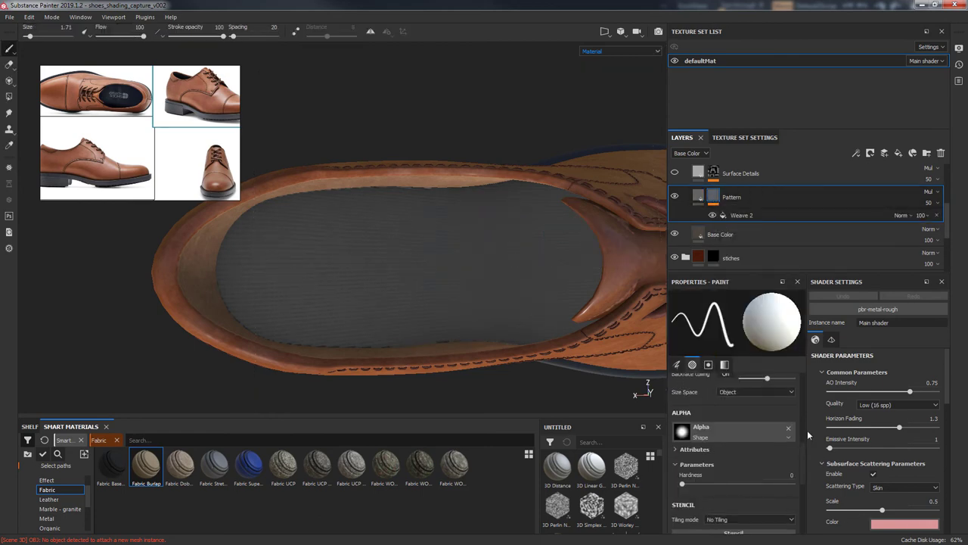
Change the Surface Details 2 layer's Height from -0.4107 to -0.1875
left_click(761, 181)
scroll(717, 229, "up", 2)
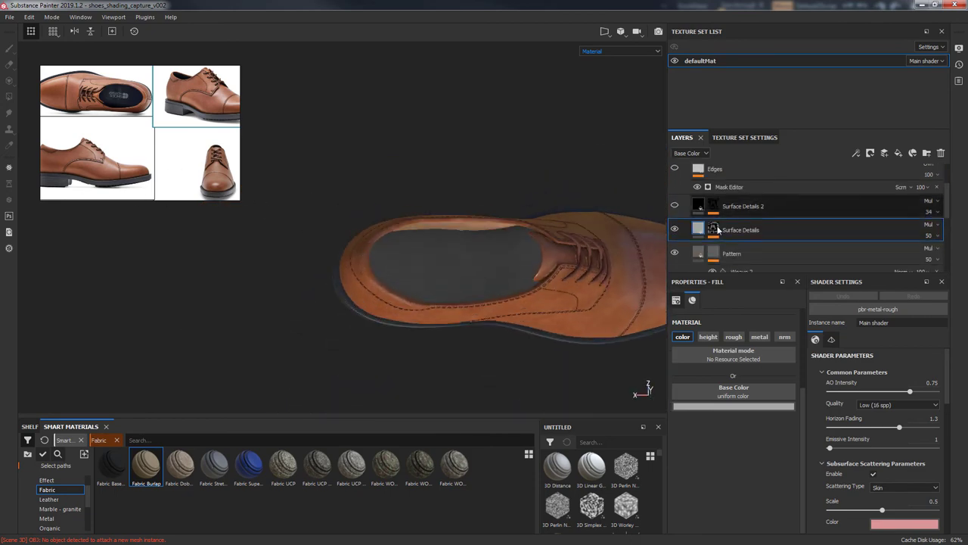
left_click_drag(514, 287, 453, 274, "alt")
left_click(735, 212)
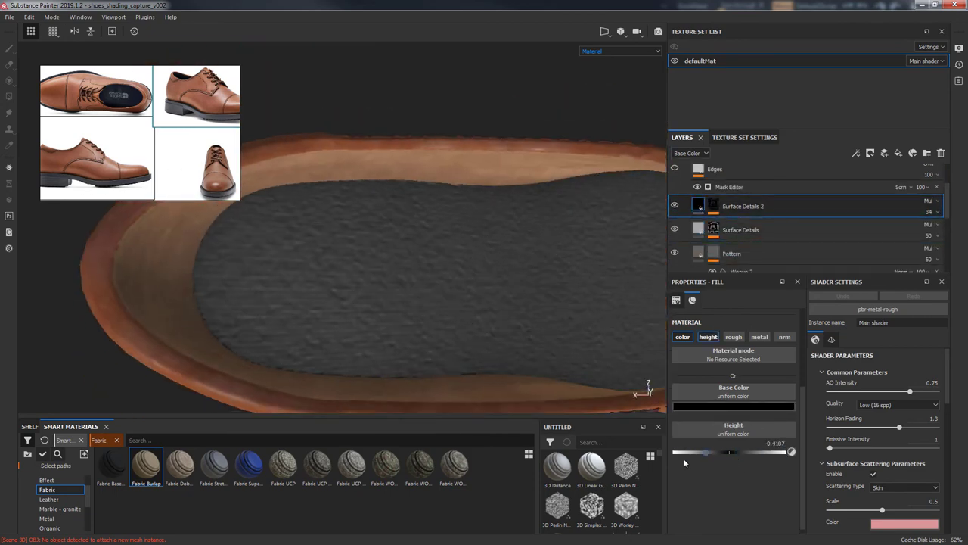
left_click_drag(705, 453, 719, 453)
left_click_drag(469, 356, 575, 341, "alt")
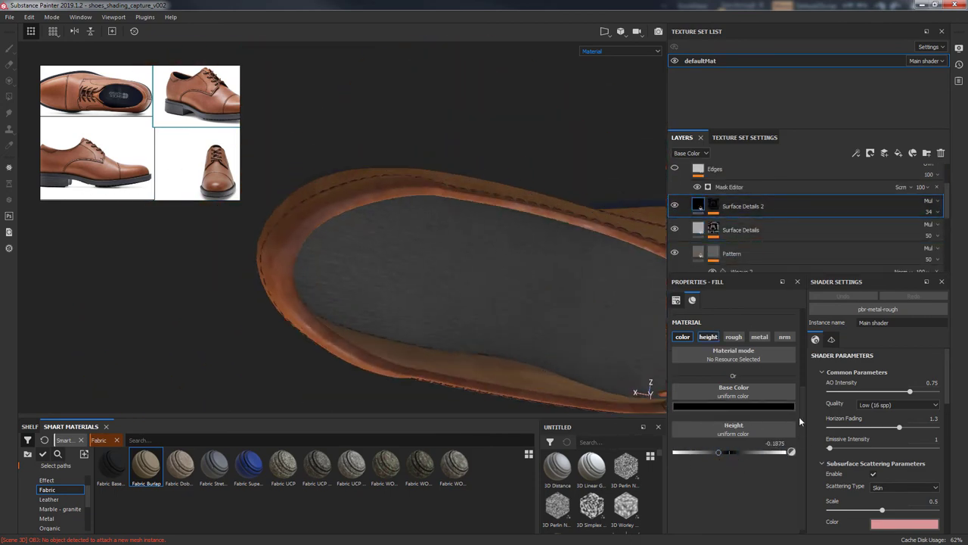
left_click(790, 406)
left_click_drag(454, 333, 513, 342, "alt")
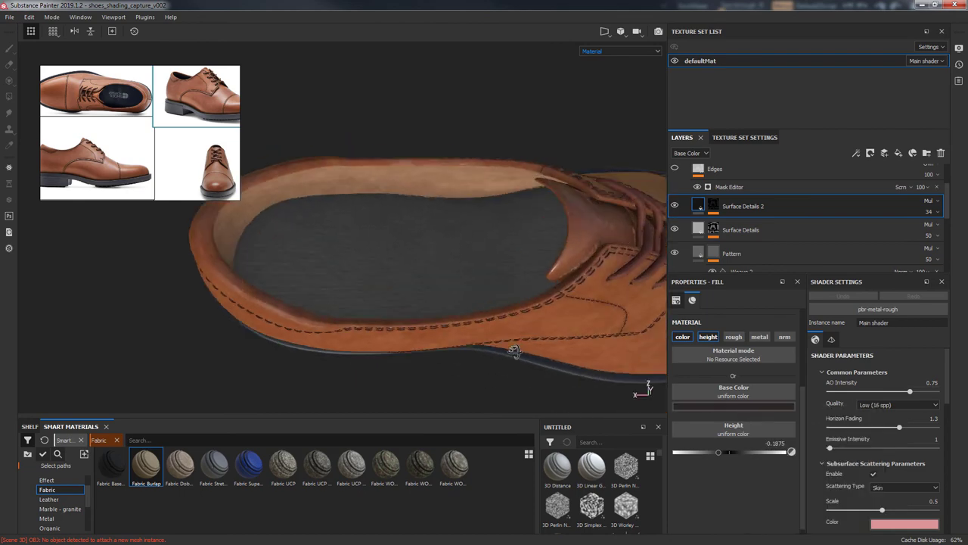
scroll(757, 220, "up", 2)
Check the Edges and Height Details layers, then frame the shoe and zoom onto the toe
left_click(684, 220)
left_click(680, 200)
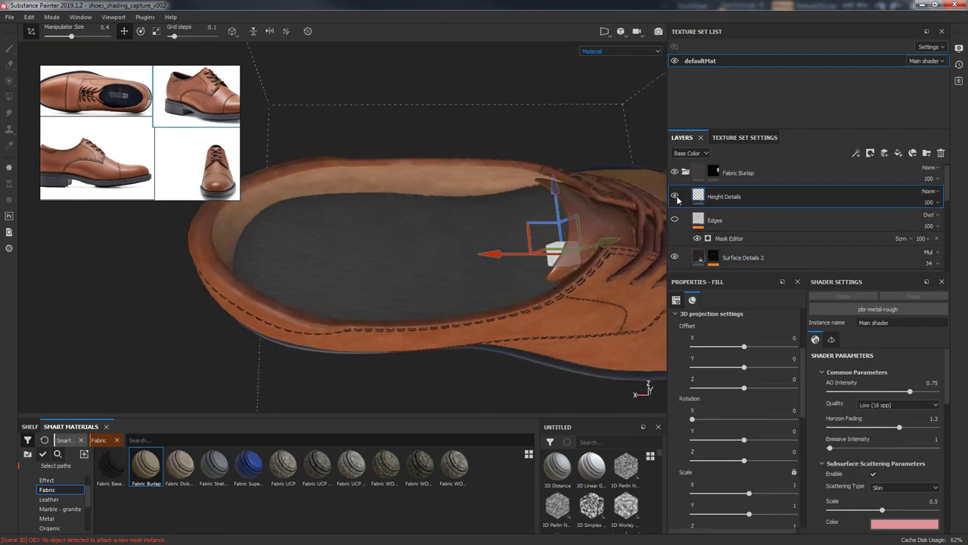
key("f")
left_click_drag(454, 265, 213, 368, "alt")
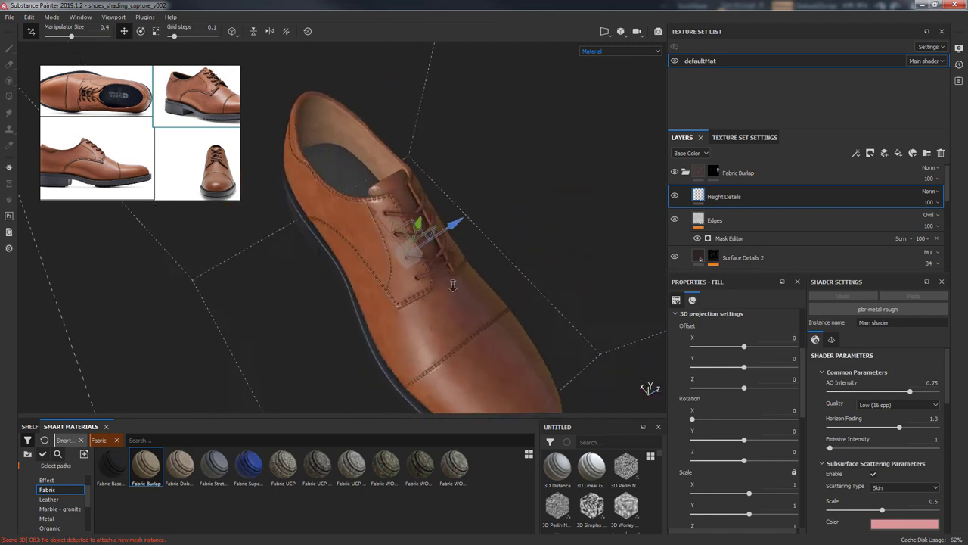
scroll(491, 216, "down", 3)
scroll(536, 376, "up", 4)
scroll(526, 305, "up", 3)
mouse_move(525, 305)
left_mouse_down("alt")
mouse_move(262, 275)
mouse_move(504, 285)
left_mouse_up("alt")
scroll(438, 255, "down", 3)
scroll(908, 257, "down", 3)
Darken the sole's Rubber Base colour to near-black (0.024, 0.025, 0.029)
left_click(893, 255)
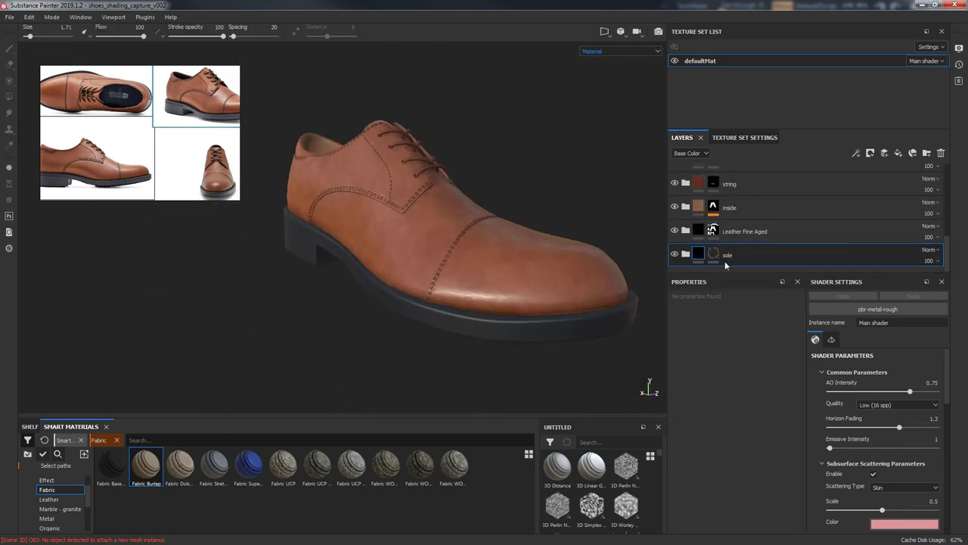
scroll(870, 219, "down", 2)
left_click(757, 255)
scroll(783, 485, "down", 1)
left_click(734, 352)
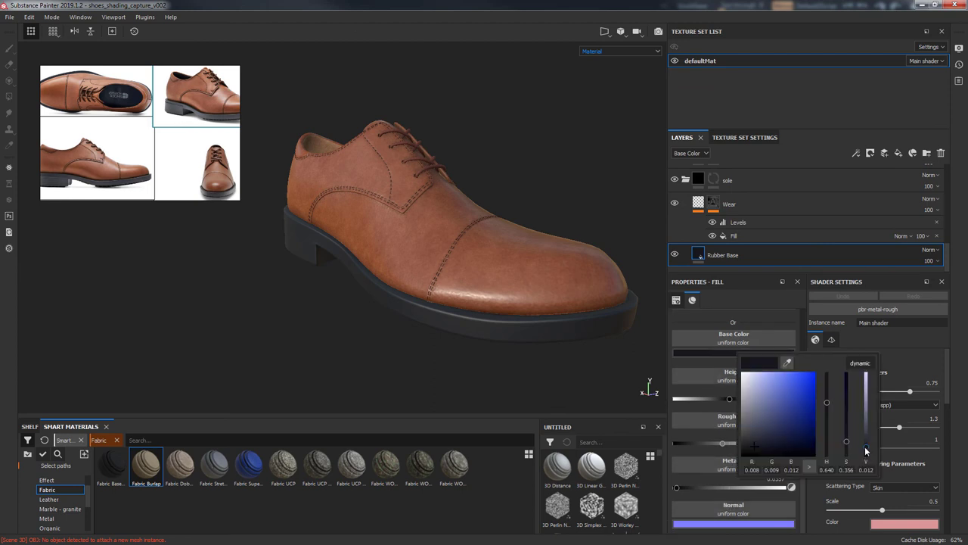
left_click_drag(865, 443, 865, 439)
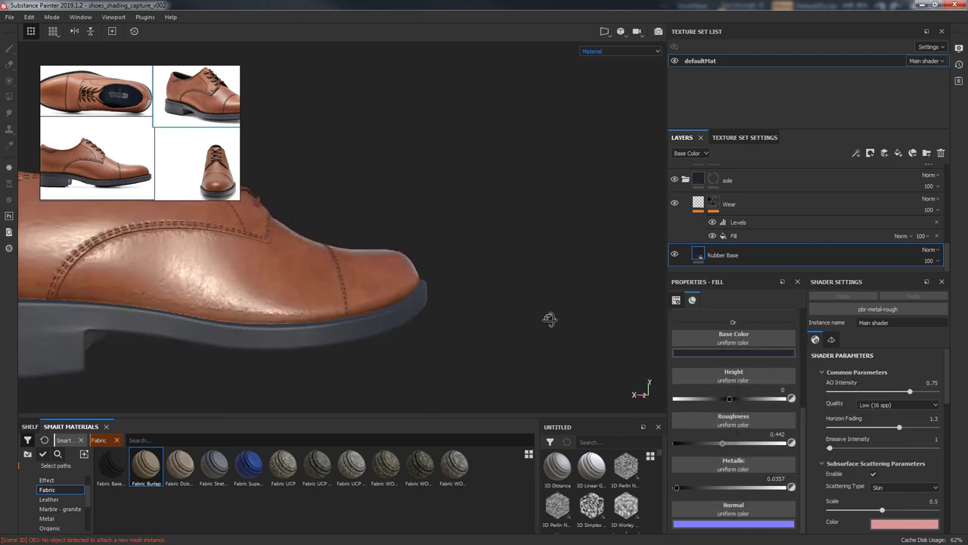
Check the sole at the toe, enlarge one side-view reference photo, and match its angle
mouse_move(484, 303)
left_mouse_down("alt")
mouse_move(456, 364)
mouse_move(803, 426)
left_mouse_up("alt")
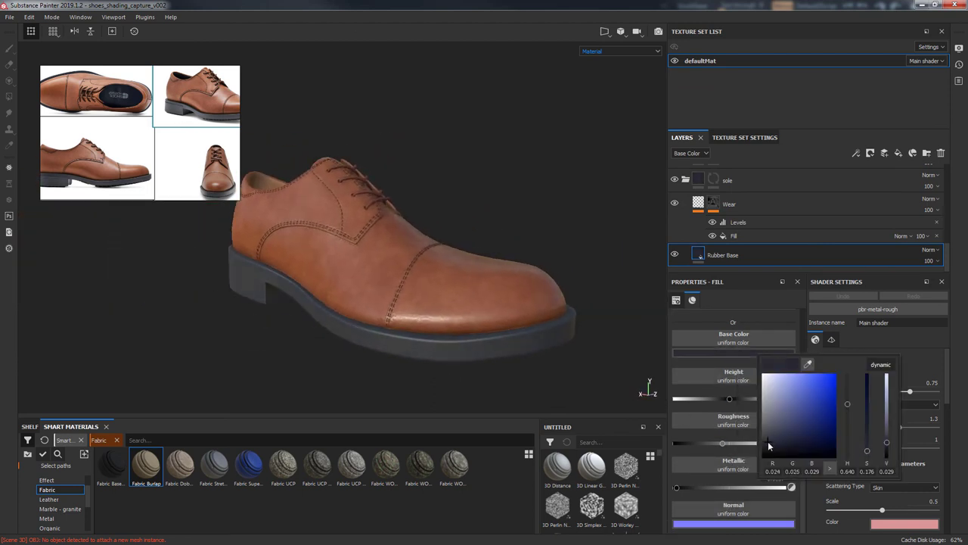
mouse_move(519, 363)
left_mouse_down("alt")
mouse_move(406, 151)
mouse_move(568, 248)
left_mouse_up("alt")
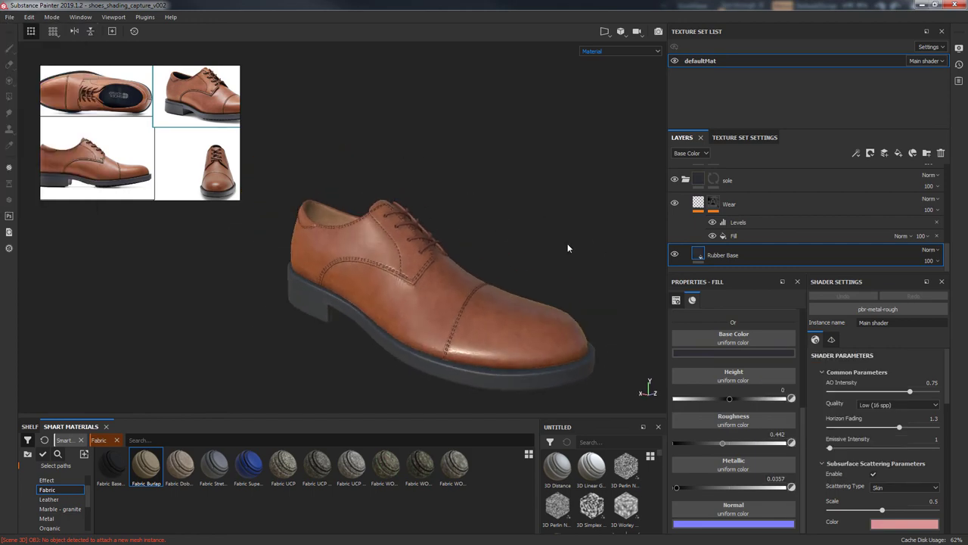
double_click(108, 177)
mouse_move(288, 250)
left_mouse_down("alt")
mouse_move(531, 271)
mouse_move(341, 255)
mouse_move(456, 293)
left_mouse_up("alt")
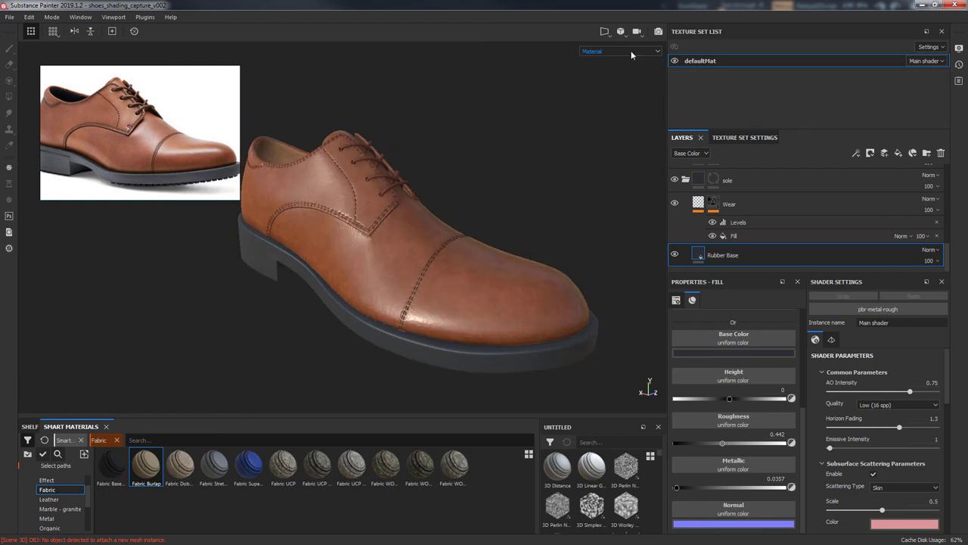
Preview the shoe in Iray, rotating view and environment lighting, then return to standard painting mode
left_click(657, 33)
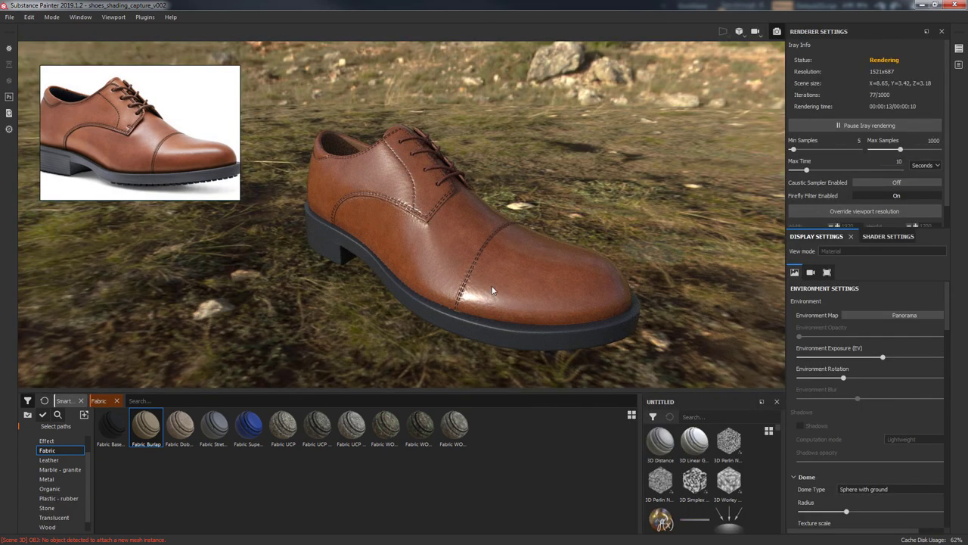
mouse_move(492, 291)
left_mouse_down("alt")
mouse_move(661, 282)
mouse_move(590, 297)
mouse_move(687, 306)
mouse_move(644, 314)
left_mouse_up("alt")
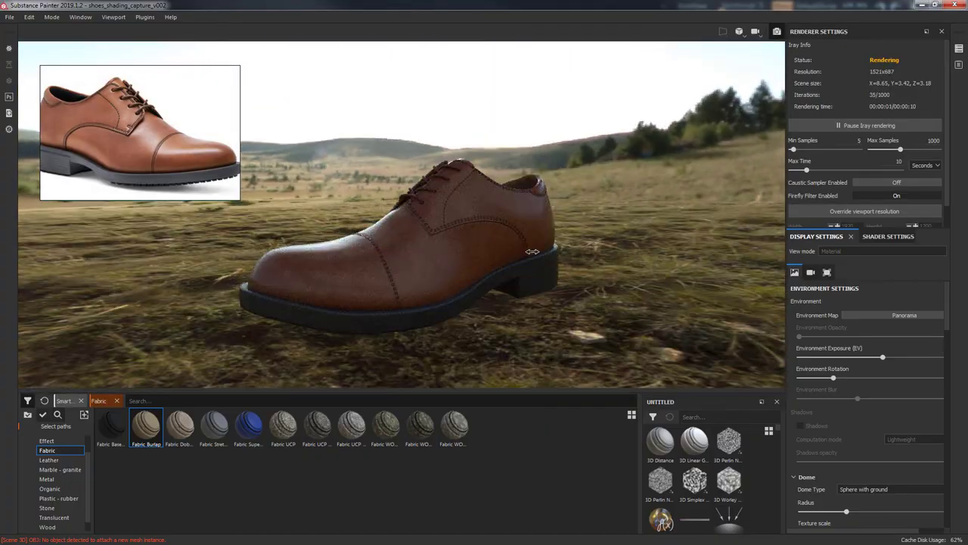
left_click_drag(520, 248, 470, 271, "alt")
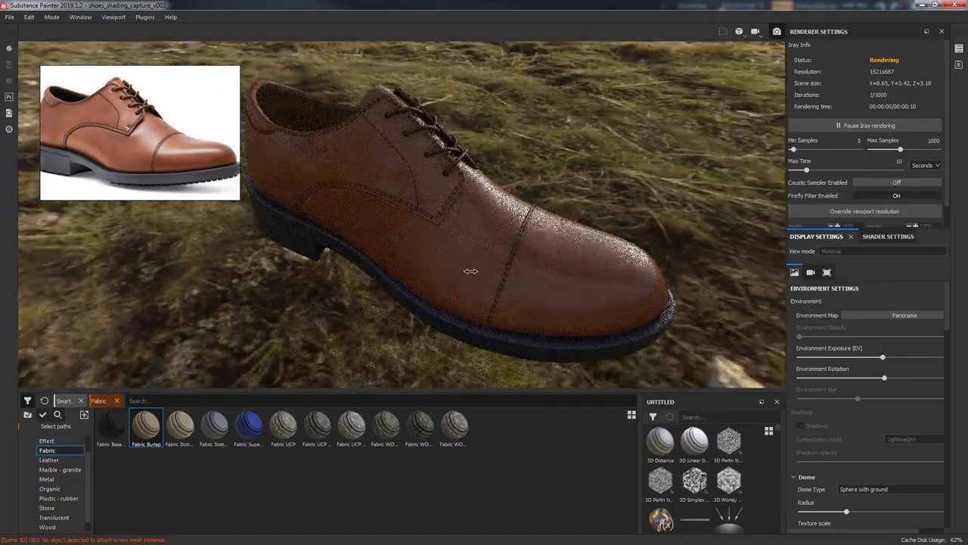
right_click_drag(470, 271, 330, 274, "shift")
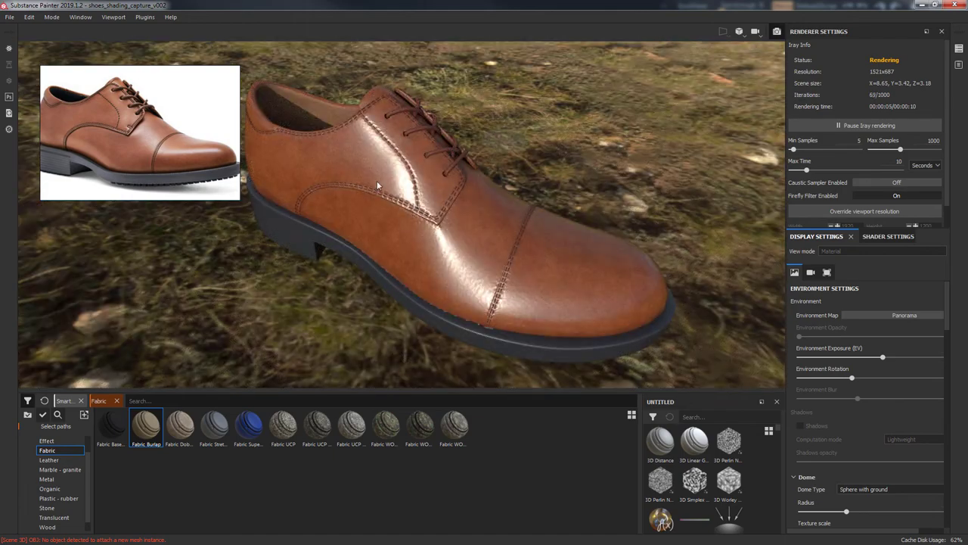
left_click_drag(363, 205, 447, 327, "alt")
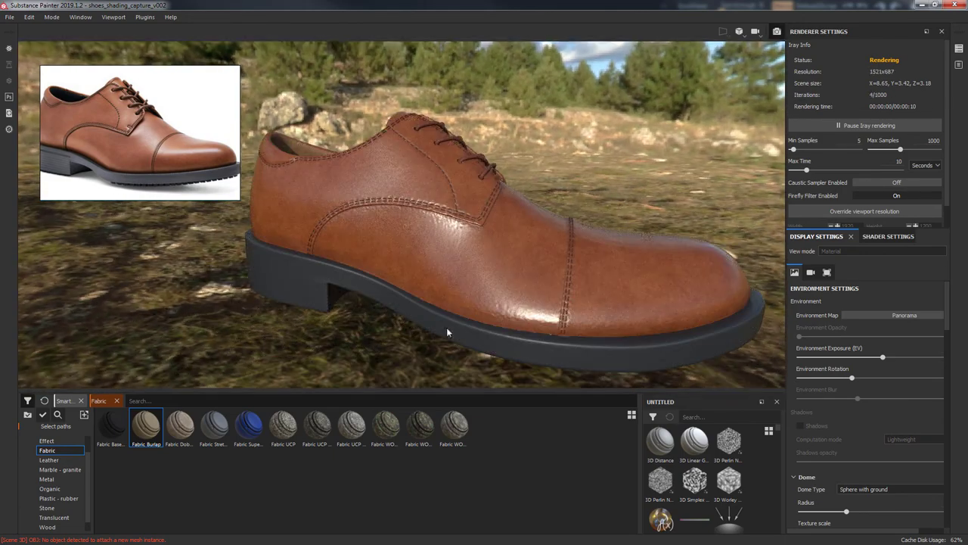
left_click(10, 17)
left_click(52, 17)
Return to the painting view and orbit the shoe to inspect it from above and the laces' side
left_click(75, 29)
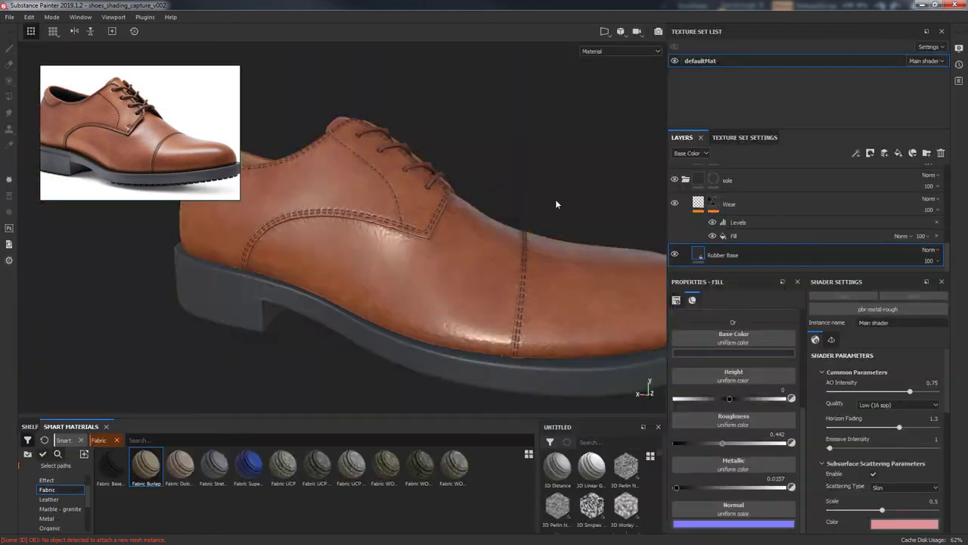
left_click(10, 16)
left_click(66, 112)
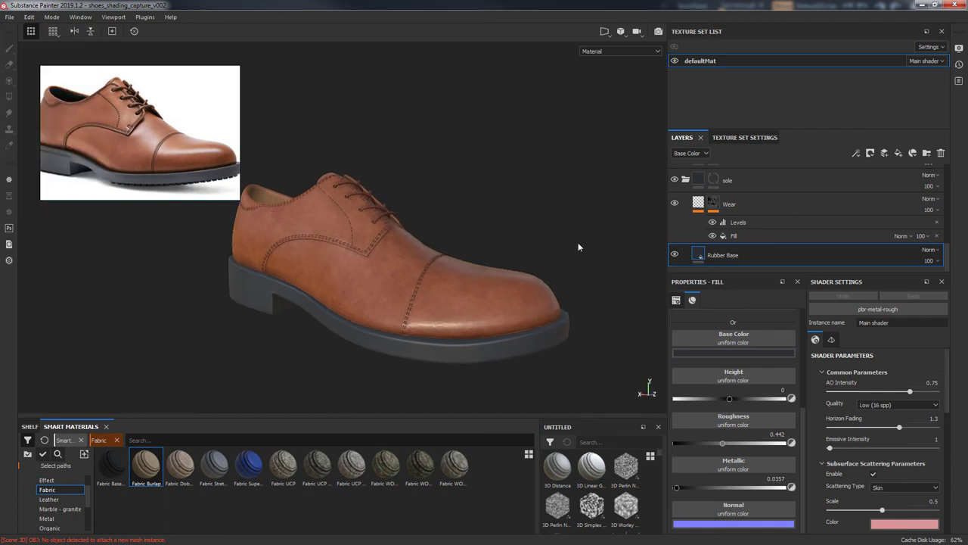
mouse_move(504, 296)
left_mouse_down("alt")
mouse_move(451, 376)
mouse_move(423, 325)
left_mouse_up("alt")
scroll(424, 325, "up", 5)
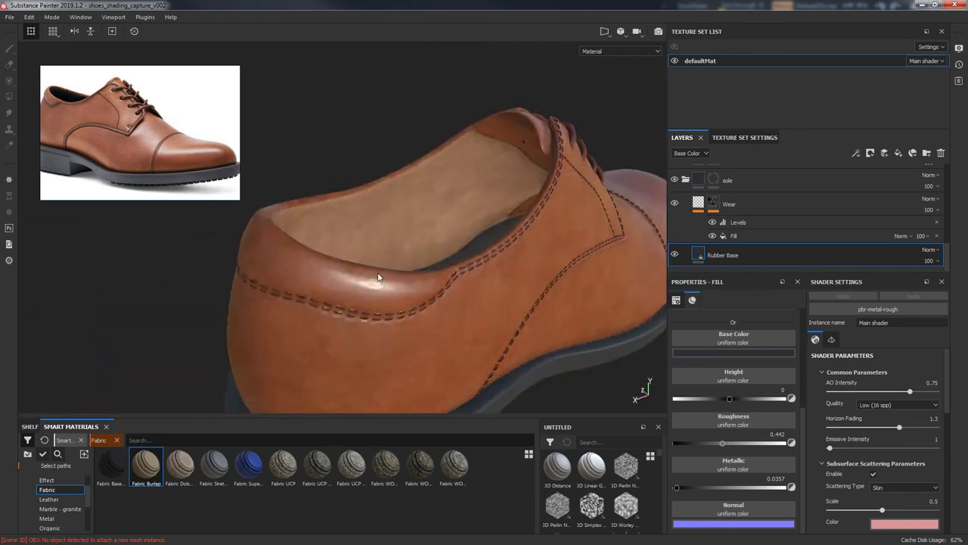
mouse_move(376, 273)
left_mouse_down("alt")
mouse_move(476, 308)
mouse_move(497, 264)
mouse_move(463, 280)
left_mouse_up("alt")
scroll(497, 264, "down", 5)
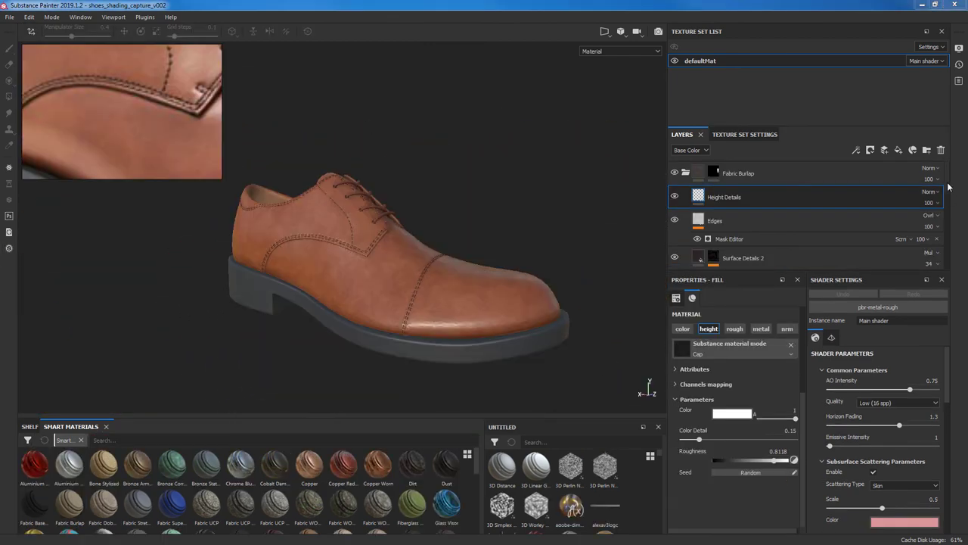
scroll(948, 187, "up", 3)
scroll(930, 190, "up", 2)
Add a paint layer above Leather Fine Aged inside Folder 1 and rename the folder 'thickness'
left_click(906, 210)
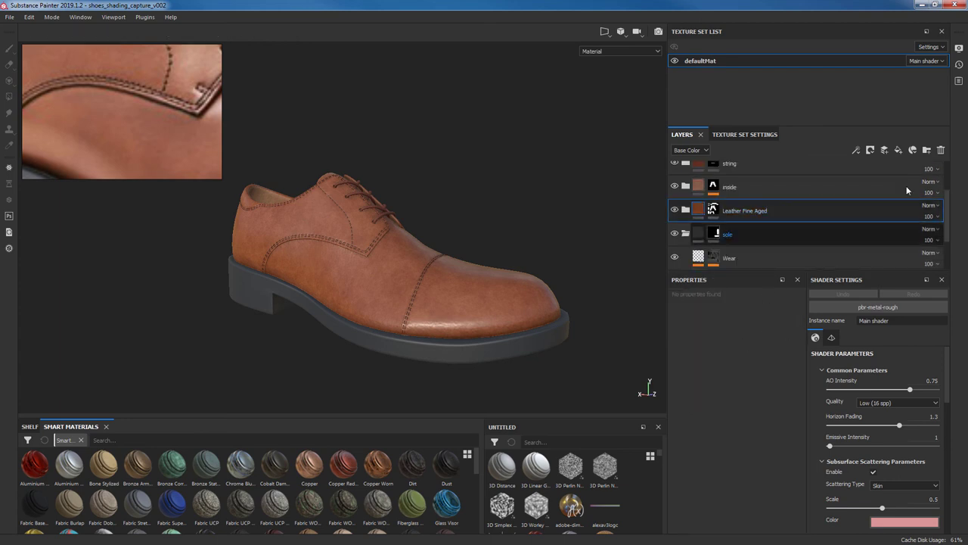
left_click(884, 152)
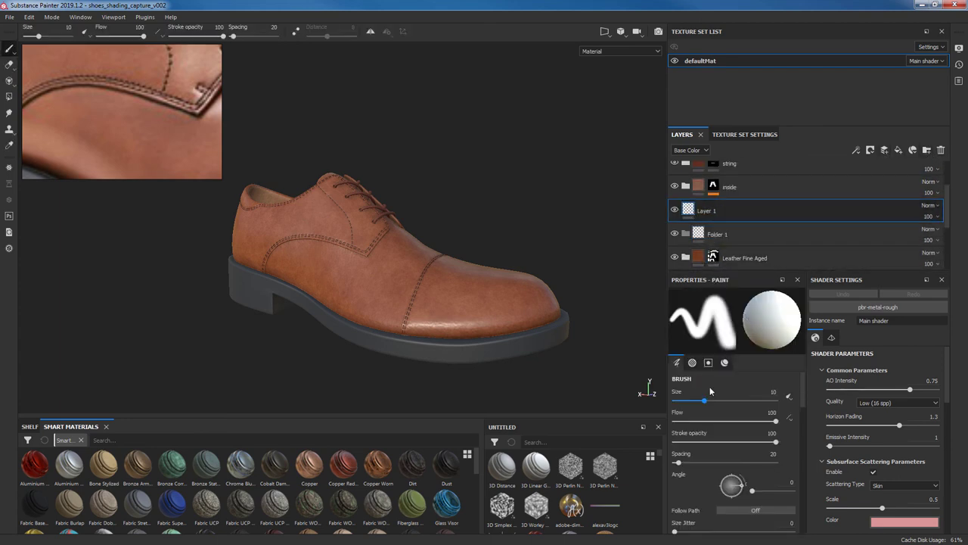
left_click_drag(703, 241, 694, 236)
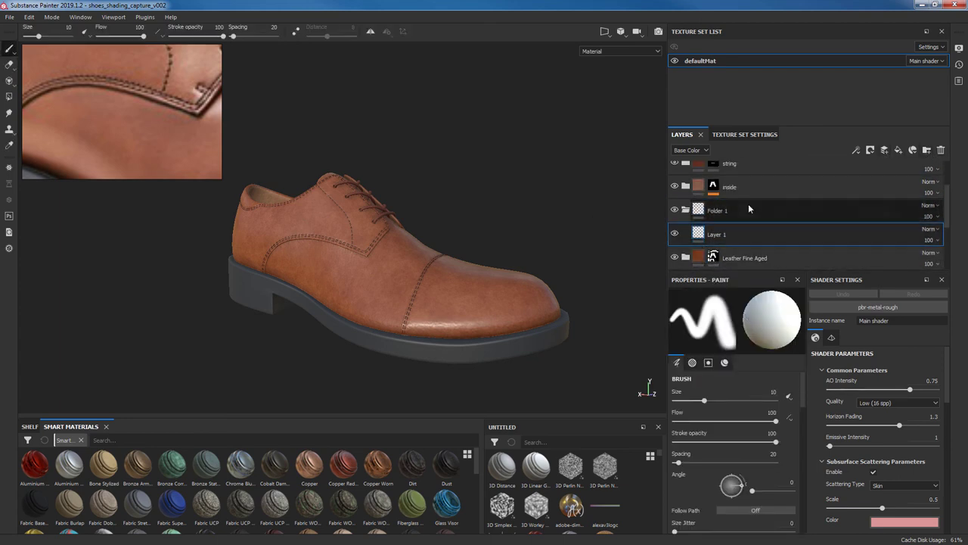
double_click(748, 206)
type("thickness")
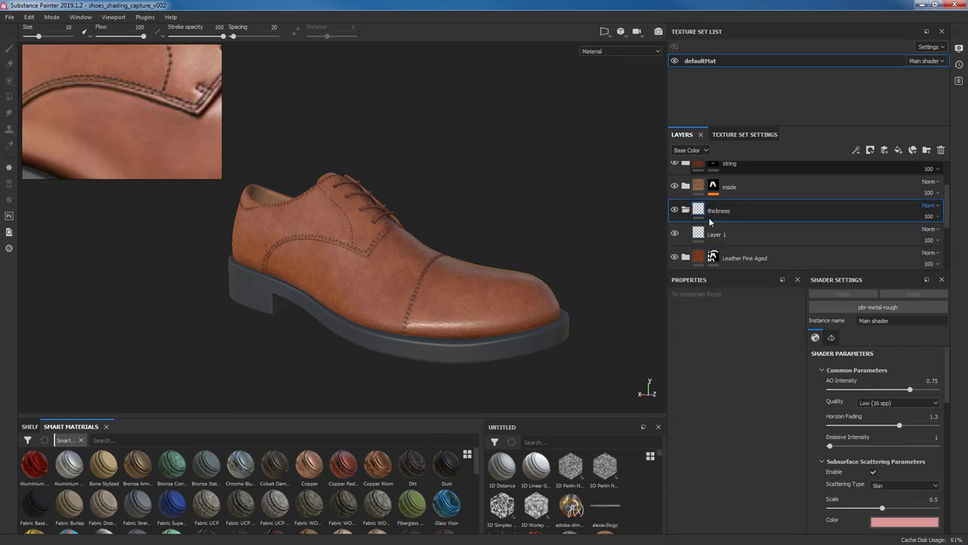
Give Layer 1 a Fill effect with a dark brown base colour
left_click(757, 236)
right_click(799, 241)
left_click(764, 343)
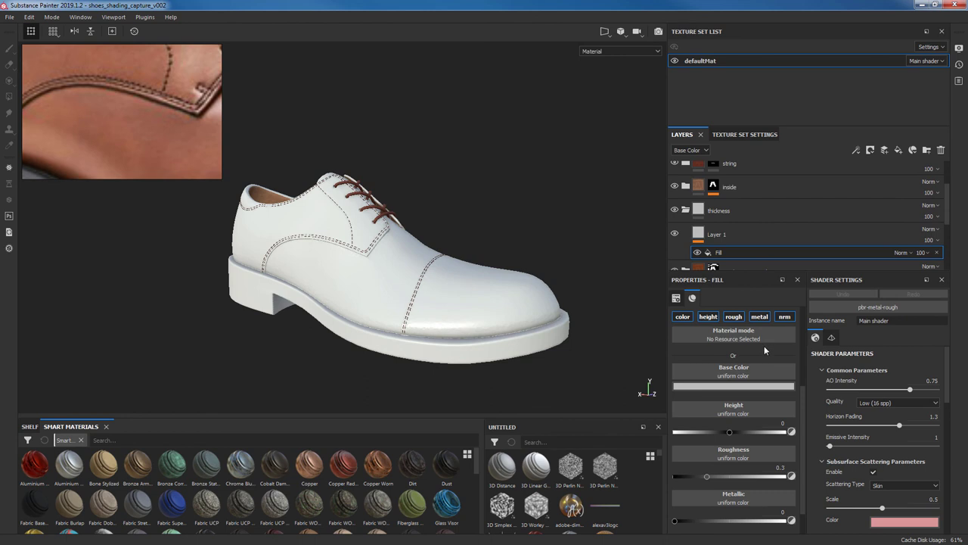
left_click(757, 386)
left_click(769, 481)
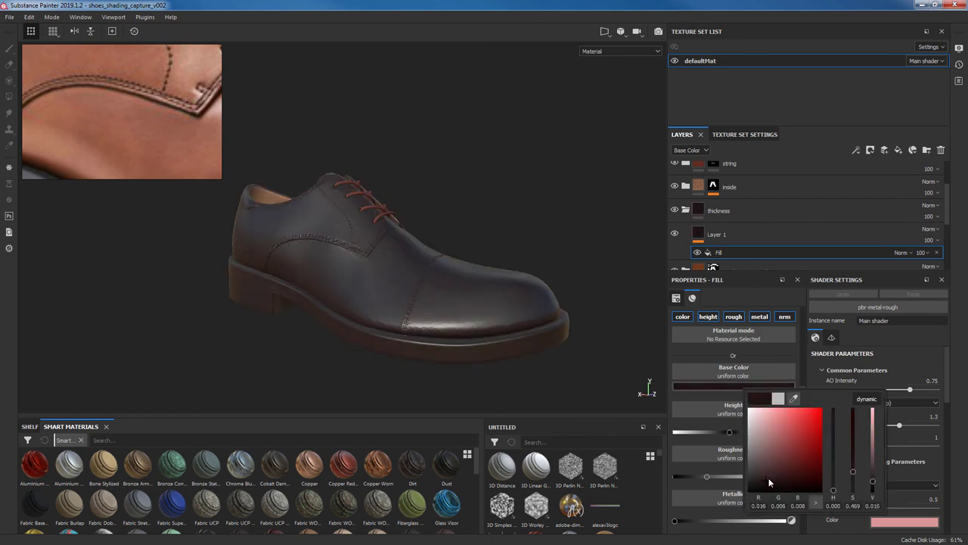
left_click(740, 239)
Set the thickness folder's blend mode to Multiply and add a black mask
left_click(931, 205)
left_click(870, 248)
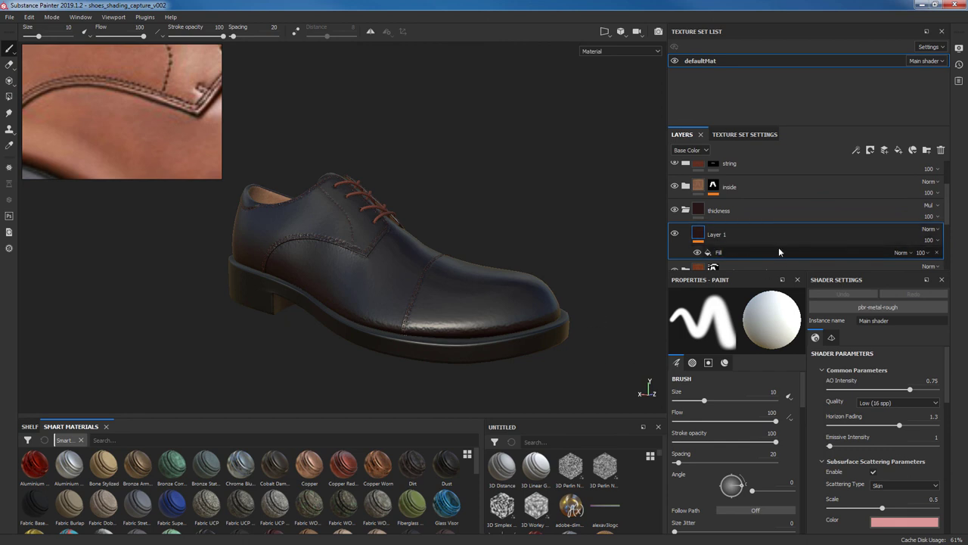
left_click(731, 211)
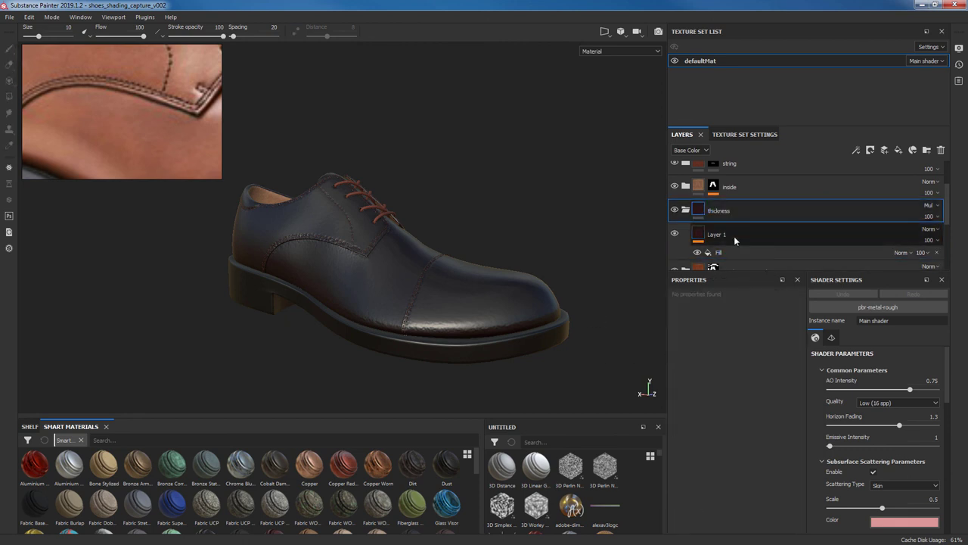
right_click(738, 212)
left_click(780, 16)
Show the 3D and UV views side by side with Polygon Fill active, zooming onto the stitching
scroll(472, 202, "up", 5)
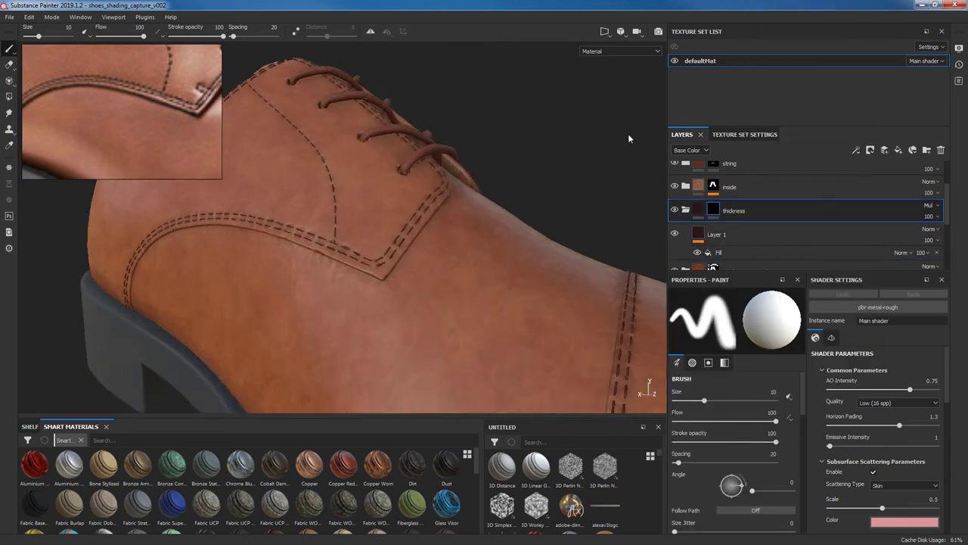
left_click(605, 31)
left_click(615, 47)
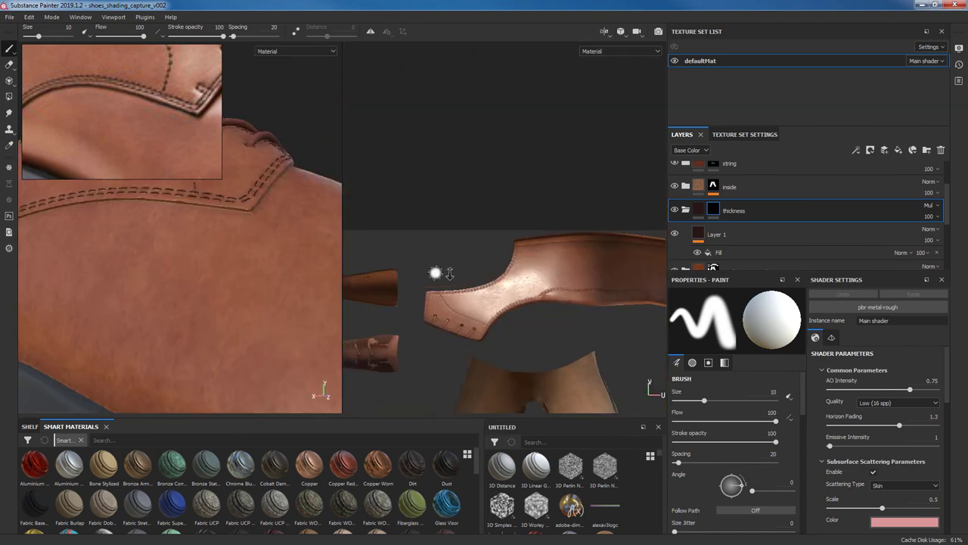
left_click(9, 96)
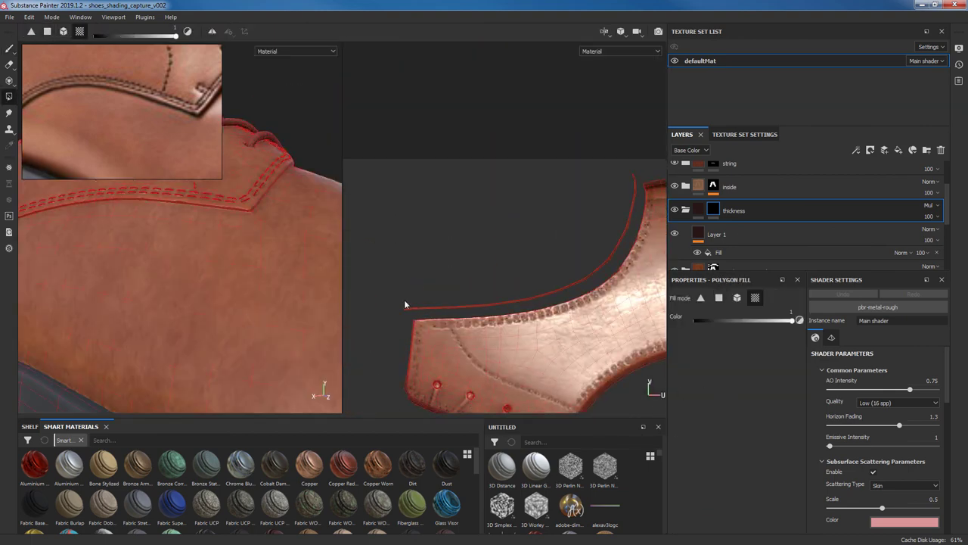
scroll(420, 316, "up", 3)
scroll(454, 303, "up", 2)
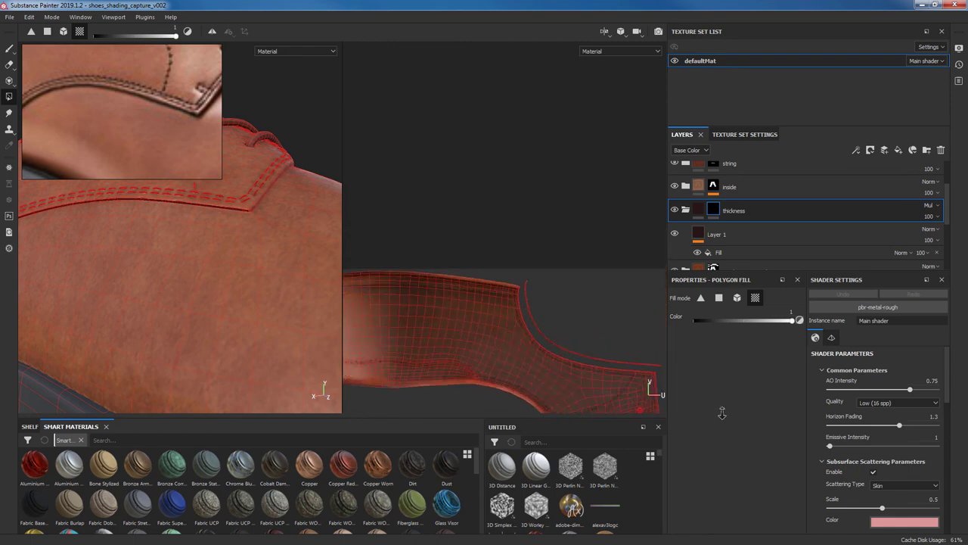
scroll(489, 275, "up", 2)
scroll(586, 345, "up", 1)
scroll(586, 345, "down", 3)
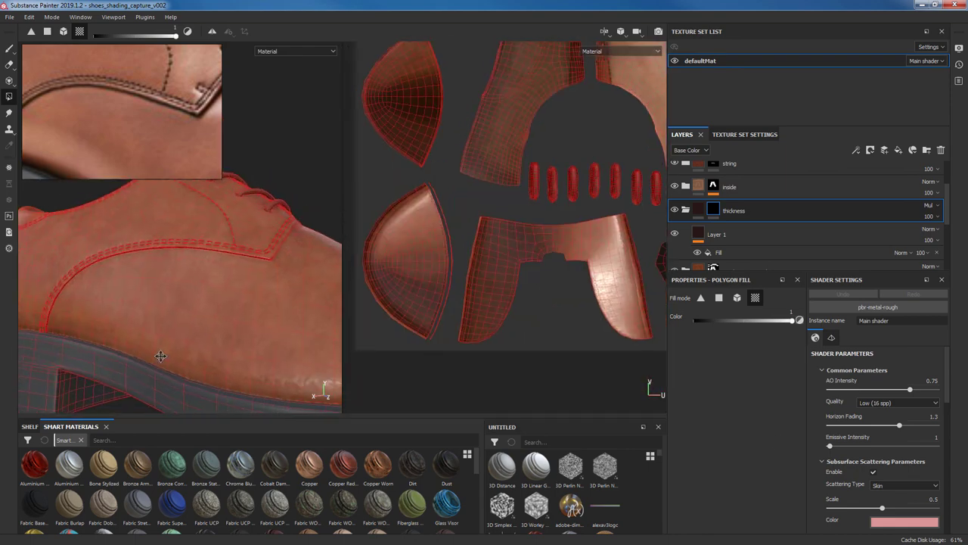
left_click_drag(162, 356, 189, 333, "alt")
scroll(408, 203, "up", 3)
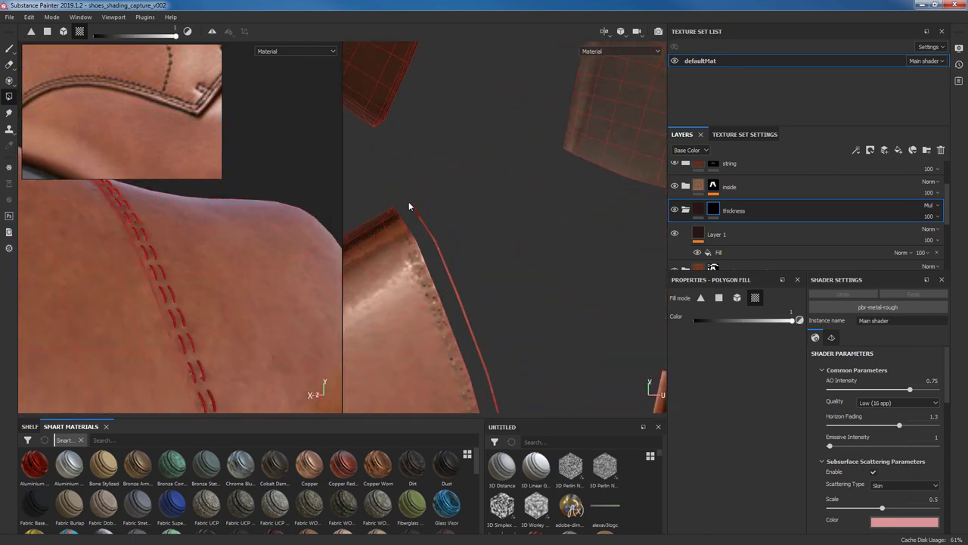
Switch back to the Paint brush and lower the thickness folder's opacity to 70
left_click(10, 49)
mouse_move(249, 255)
left_mouse_down("alt")
mouse_move(216, 283)
mouse_move(270, 366)
mouse_move(295, 355)
left_mouse_up("alt")
left_click(929, 215)
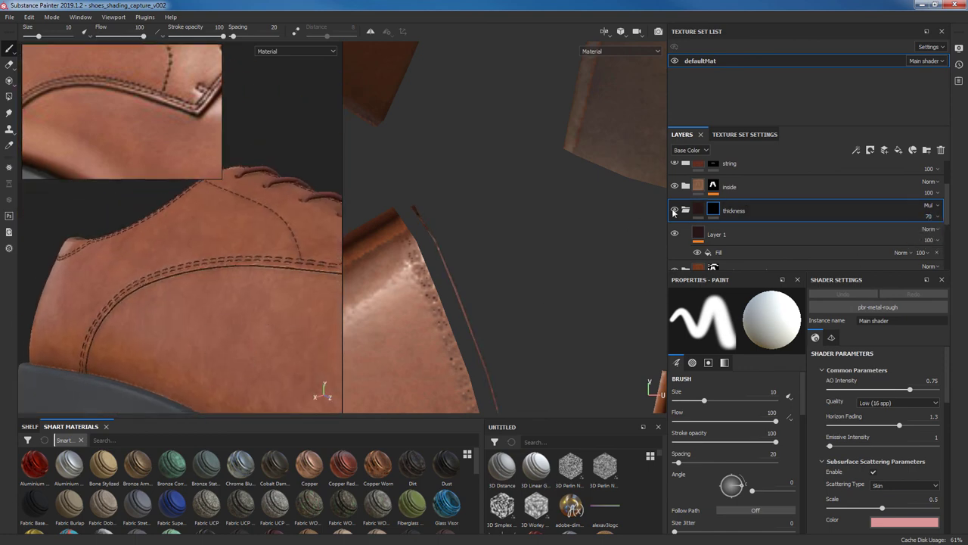
Zoom in and out on the 3D view to inspect the stitching with thickness opacity at 50
scroll(279, 261, "up", 3)
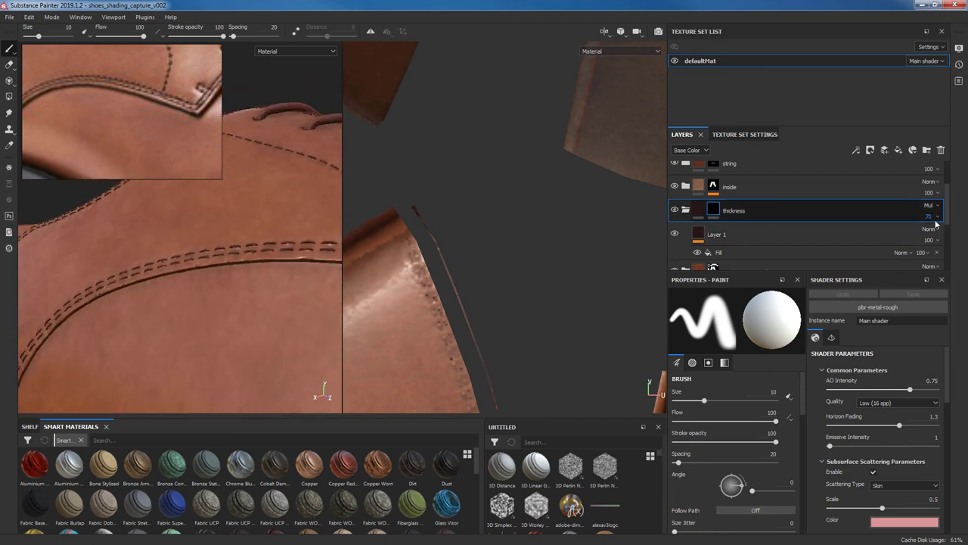
scroll(946, 238, "down", 5)
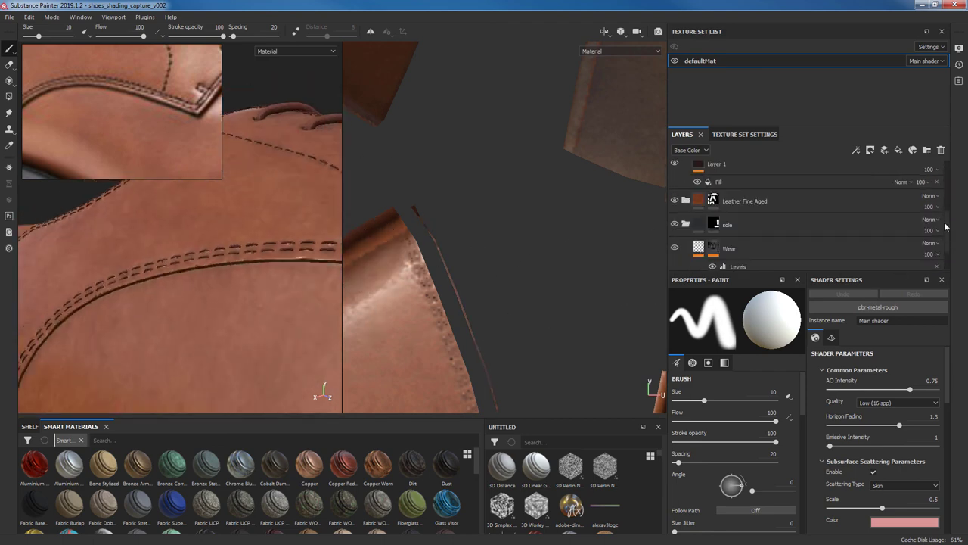
scroll(944, 231, "up", 3)
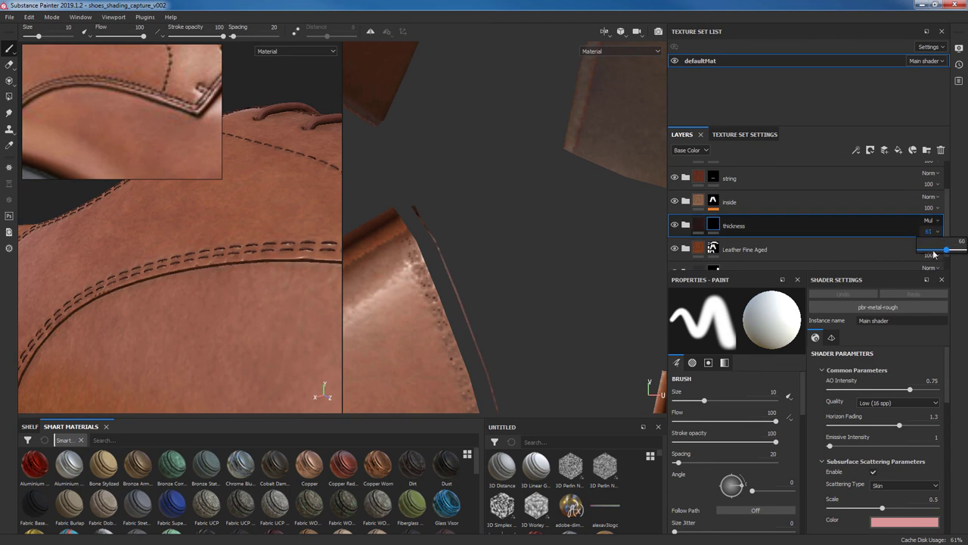
scroll(255, 296, "down", 3)
scroll(255, 296, "up", 3)
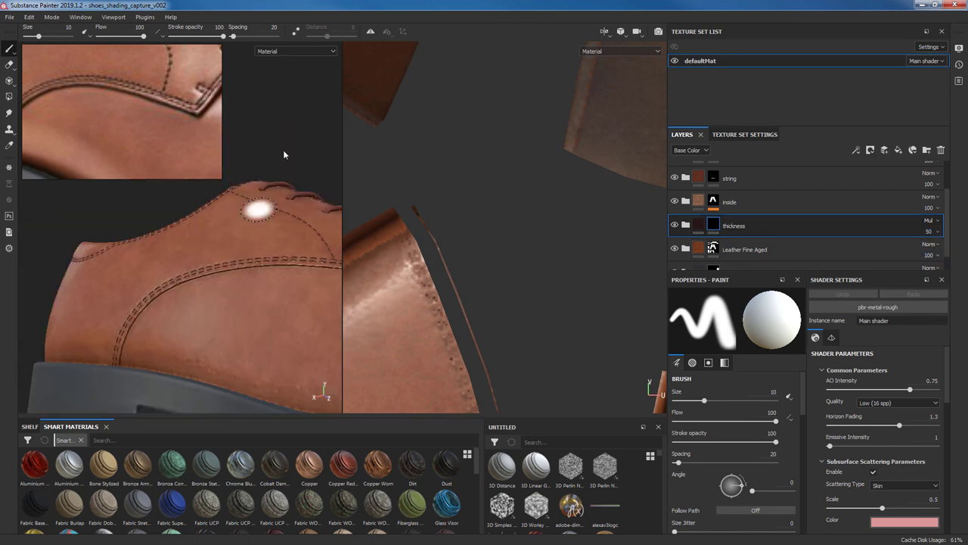
scroll(281, 156, "down", 5)
scroll(167, 330, "up", 5)
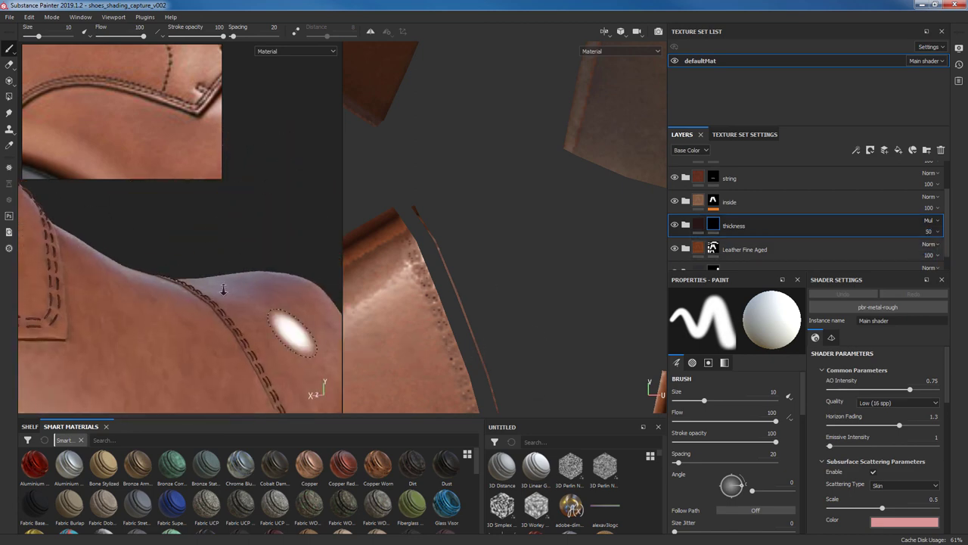
scroll(223, 283, "up", 2)
scroll(222, 283, "down", 5)
scroll(227, 272, "up", 5)
scroll(268, 251, "down", 5)
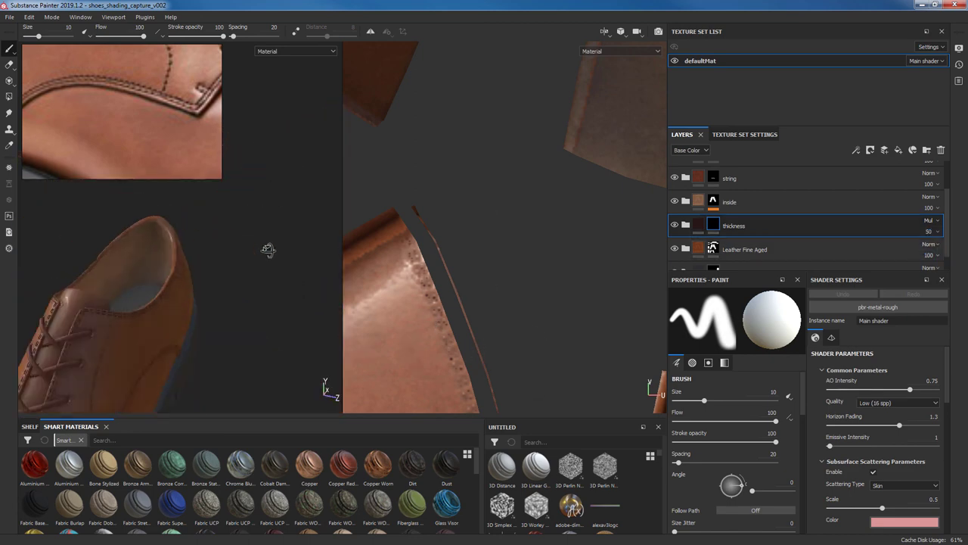